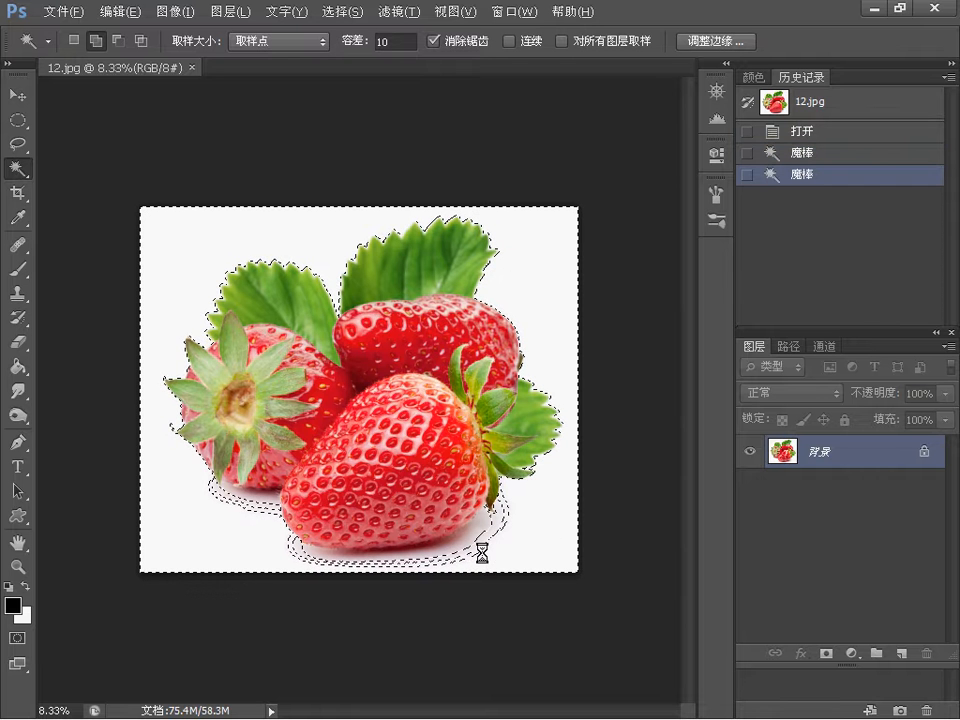
# Extend the Magic Wand selection into the shadow below the front strawberry, and invert it to select the strawberries
pyautogui.click(478, 553)
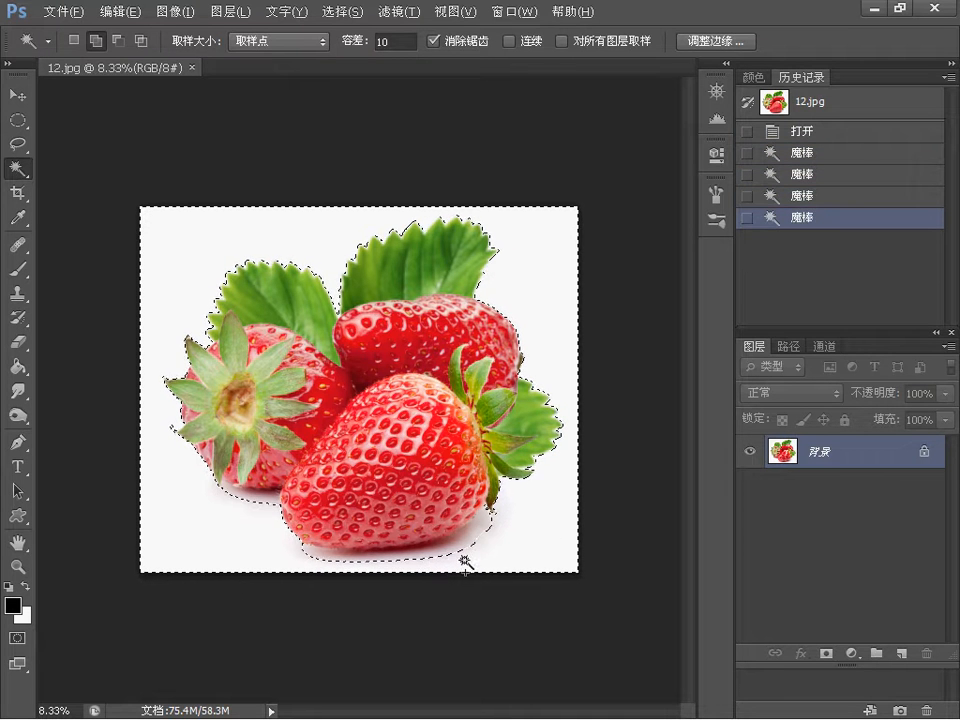
pyautogui.click(360, 13)
pyautogui.click(357, 84)
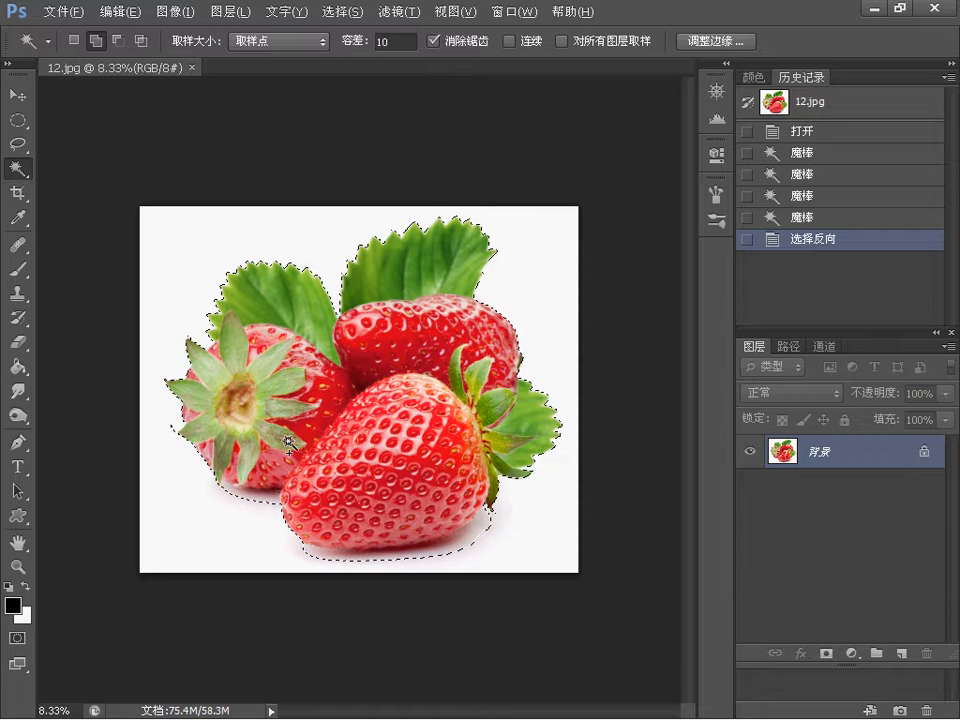
# Begin a Scale transform of the selected strawberries, shift them slightly sideways, and scale them to about 100% width and 94% height
pyautogui.click(115, 13)
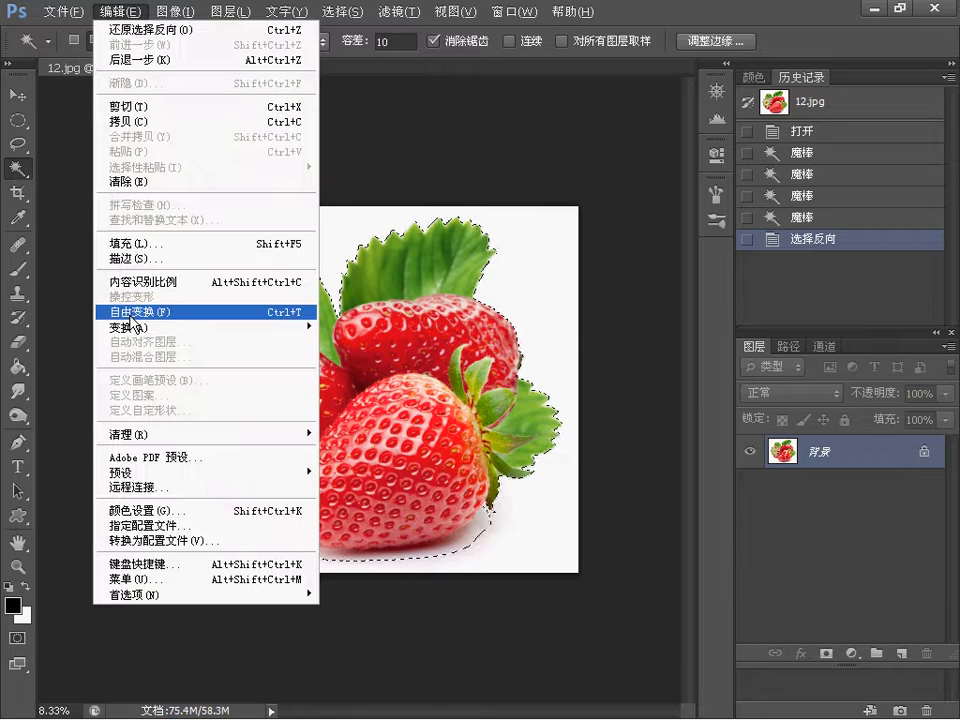
pyautogui.moveTo(124, 328)
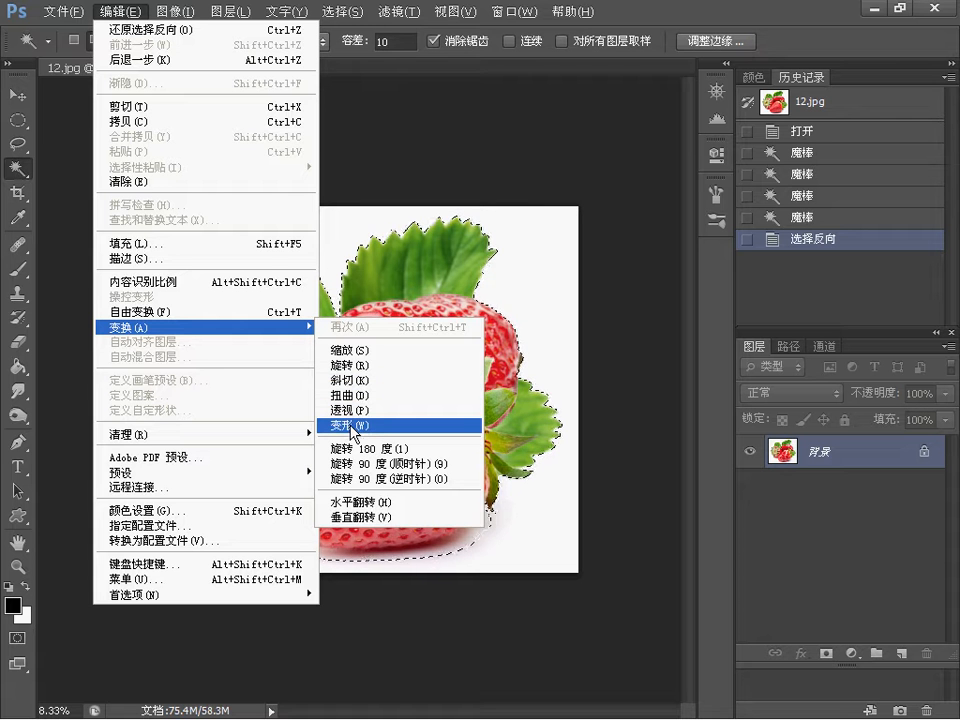
pyautogui.click(362, 352)
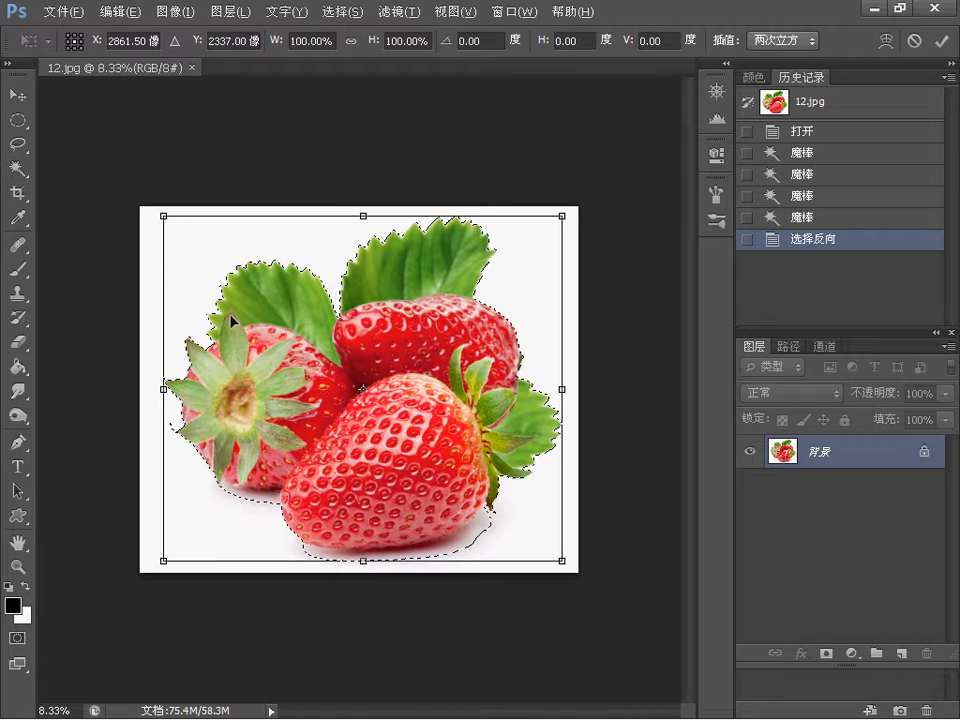
pyautogui.moveTo(487, 295); pyautogui.dragTo(464, 307)
pyautogui.moveTo(503, 262); pyautogui.dragTo(476, 297)
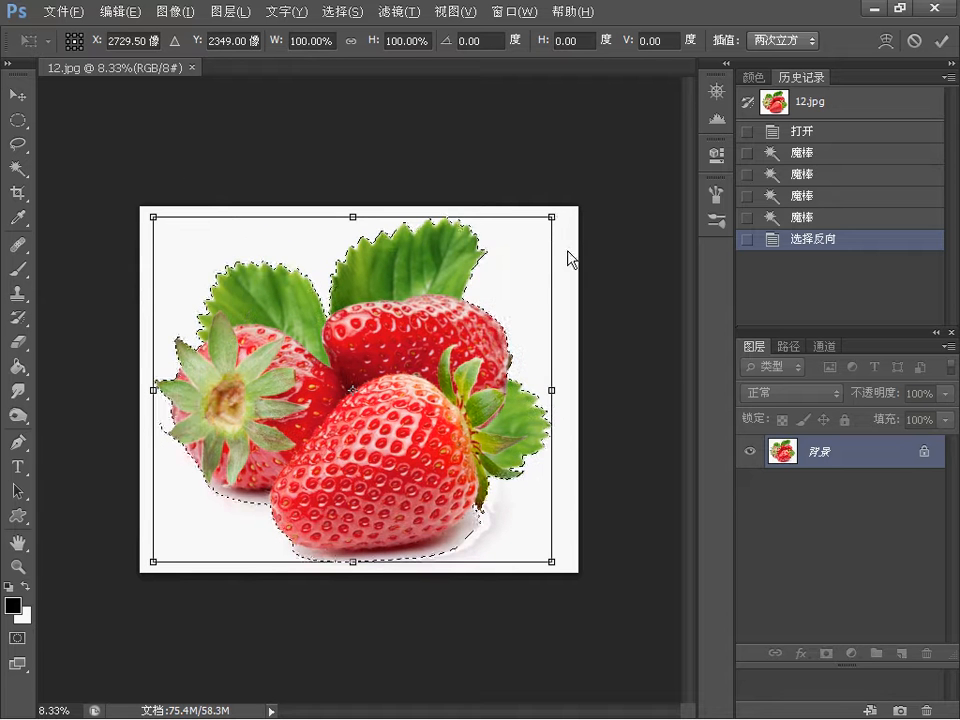
pyautogui.moveTo(507, 208); pyautogui.dragTo(553, 239)
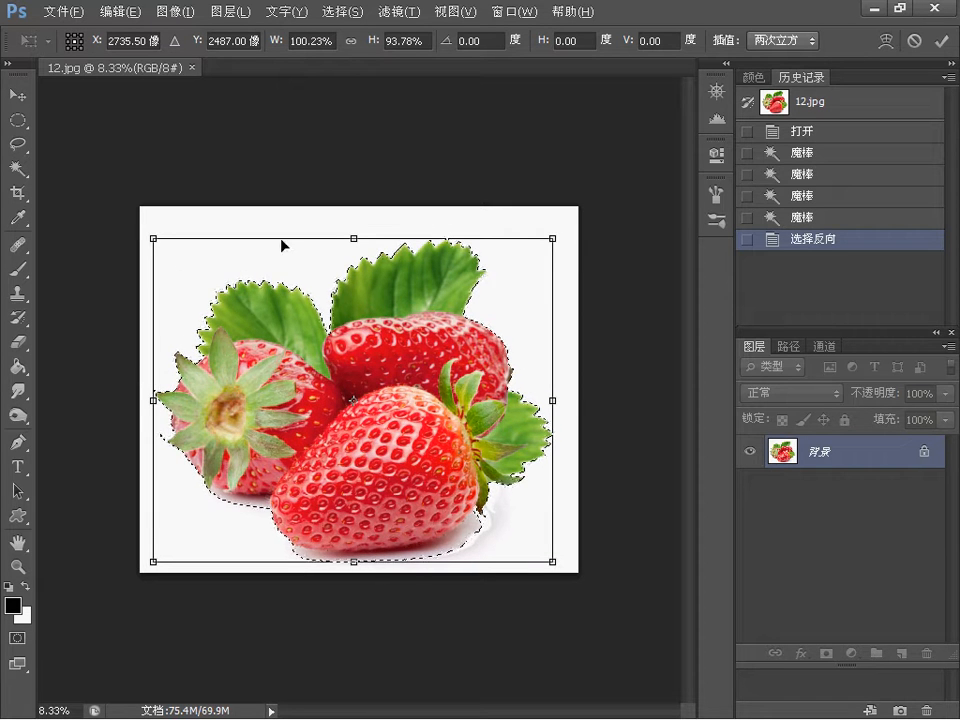
# Switch the active transform to Rotate and turn the strawberries clockwise by about 2.25 degrees
pyautogui.click(113, 14)
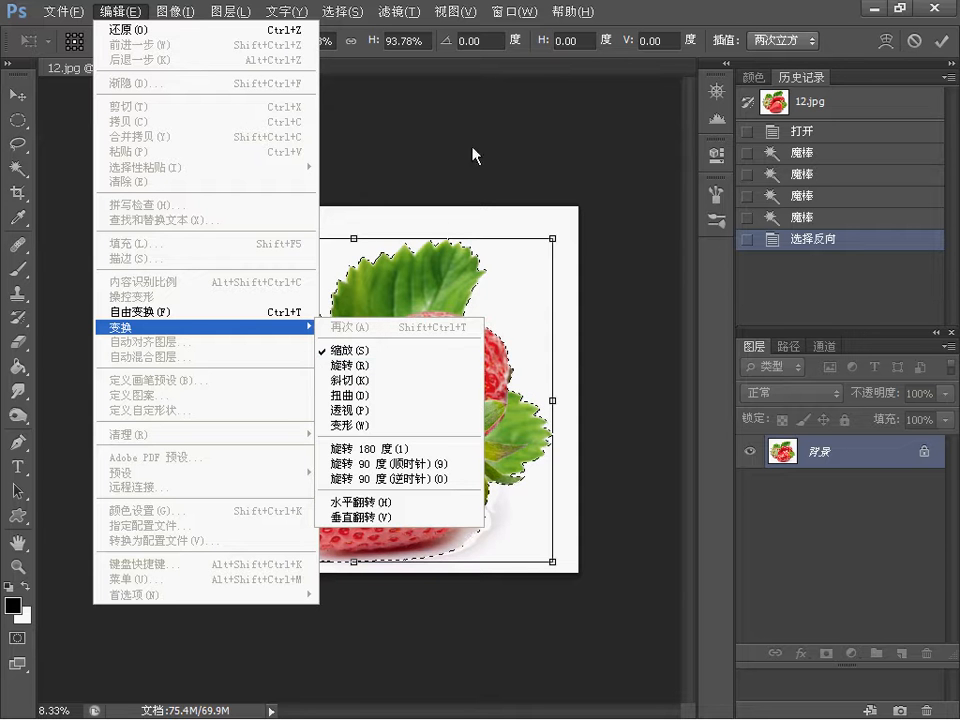
pyautogui.click(636, 20)
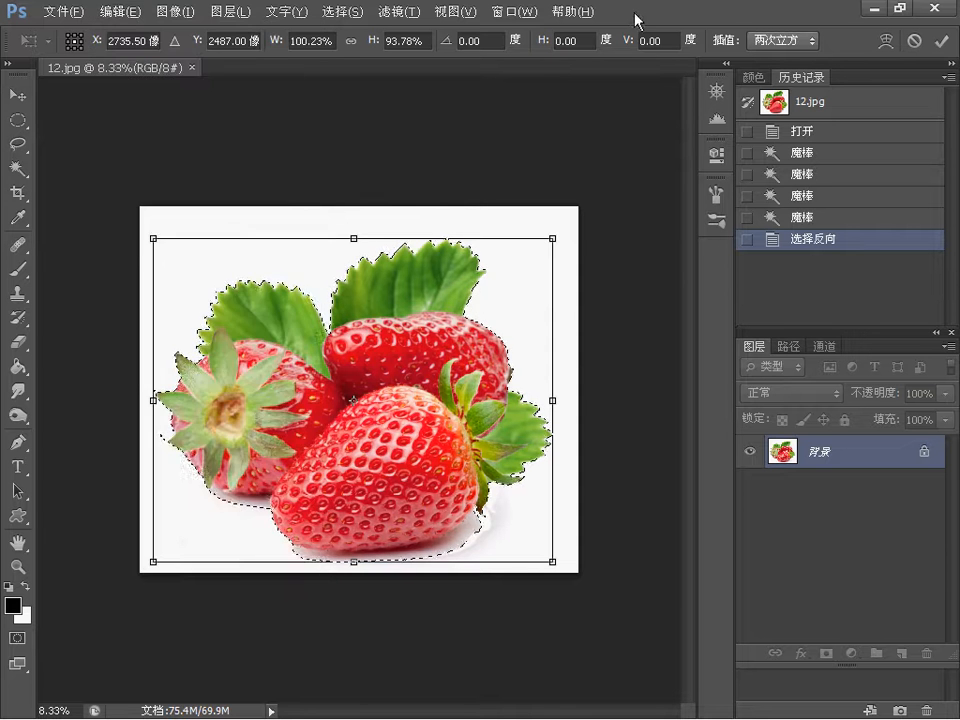
pyautogui.rightClick(482, 251)
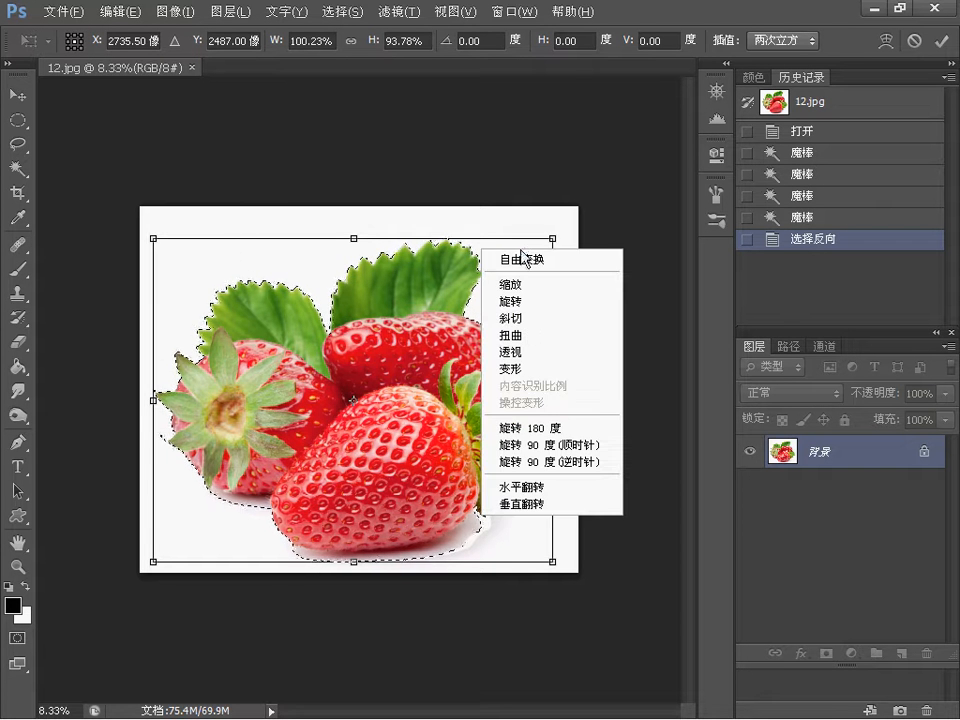
pyautogui.click(521, 308)
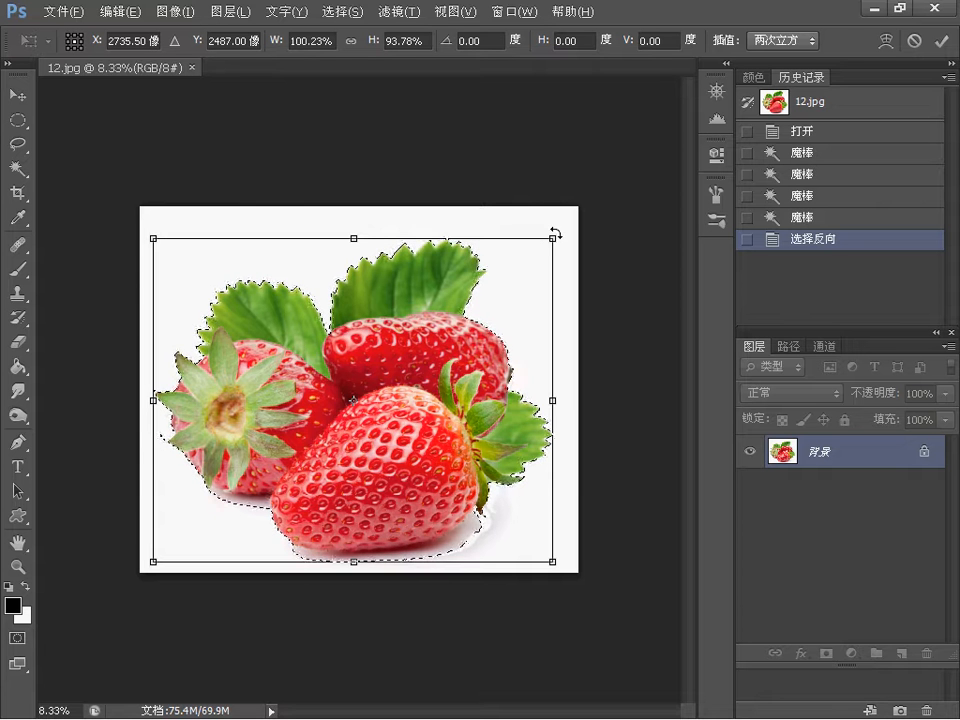
pyautogui.moveTo(556, 233); pyautogui.dragTo(478, 316)
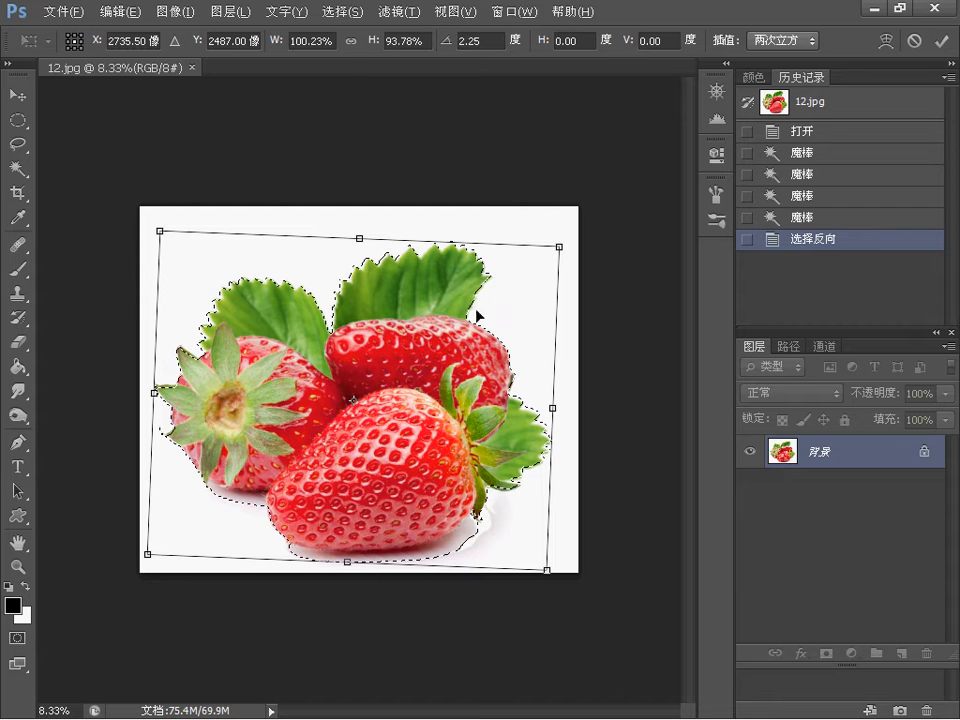
# Skew the strawberries by shifting the transform frame's corners and edges, finishing with a horizontal skew of about -0.7 degrees
pyautogui.rightClick(353, 252)
pyautogui.click(399, 322)
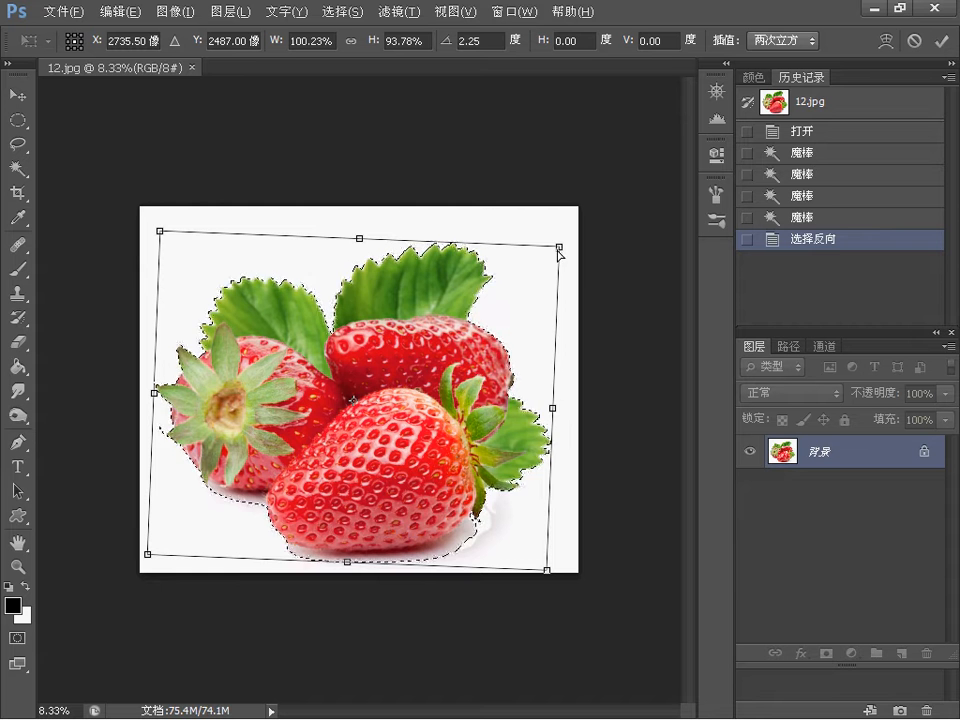
pyautogui.moveTo(559, 248); pyautogui.dragTo(422, 242)
pyautogui.moveTo(424, 176); pyautogui.dragTo(565, 249)
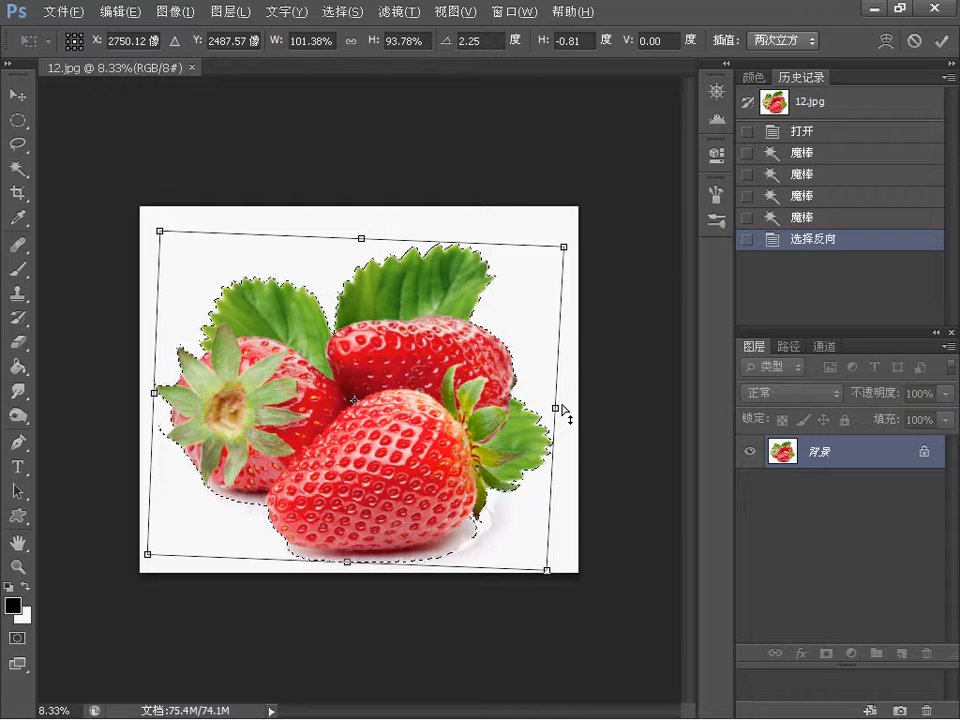
pyautogui.moveTo(570, 354); pyautogui.dragTo(562, 264)
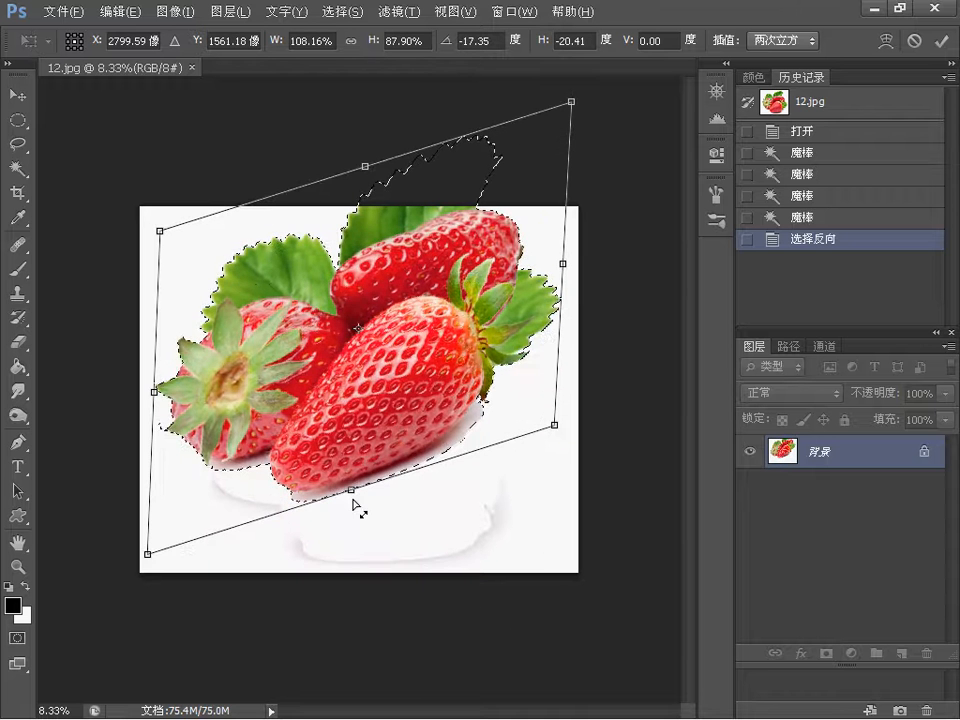
pyautogui.moveTo(376, 494); pyautogui.dragTo(340, 505)
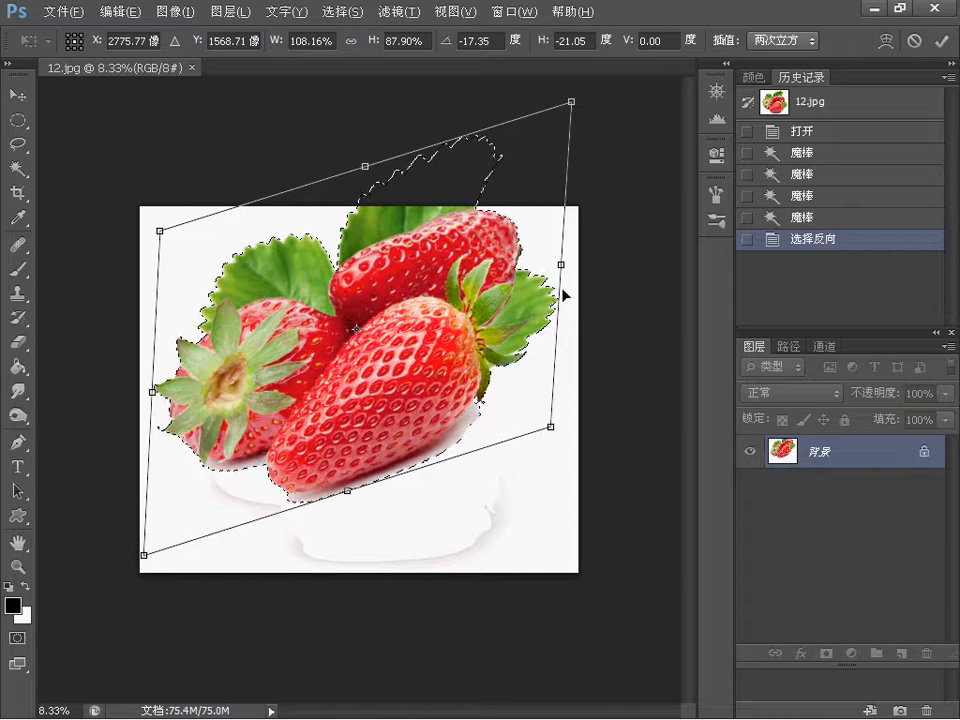
pyautogui.moveTo(571, 101); pyautogui.dragTo(553, 293)
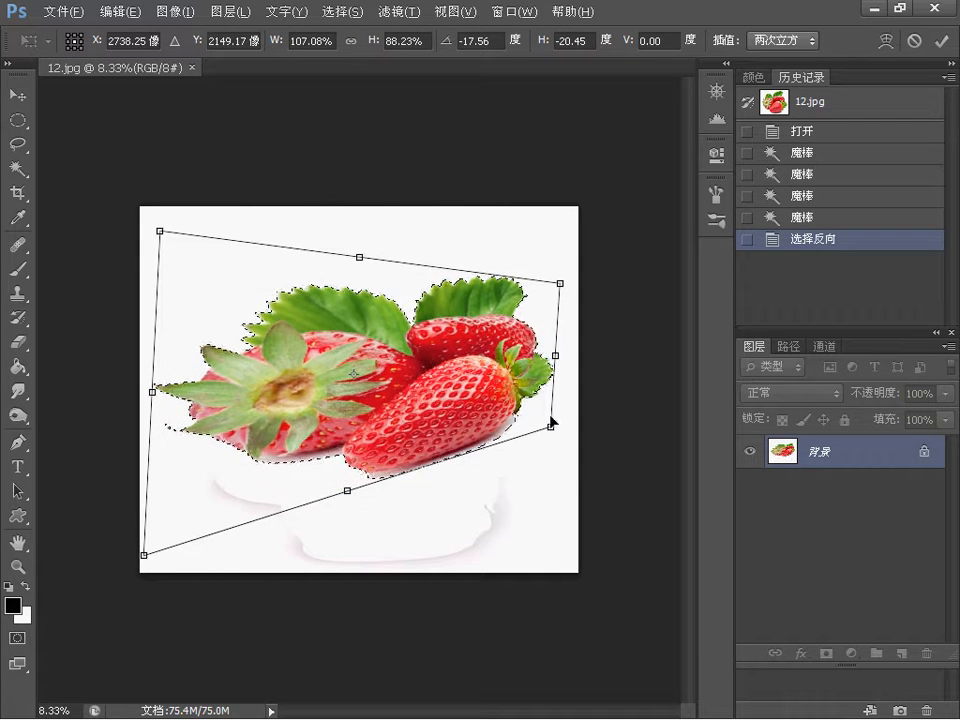
pyautogui.moveTo(553, 547); pyautogui.dragTo(553, 550)
pyautogui.moveTo(564, 290); pyautogui.dragTo(565, 252)
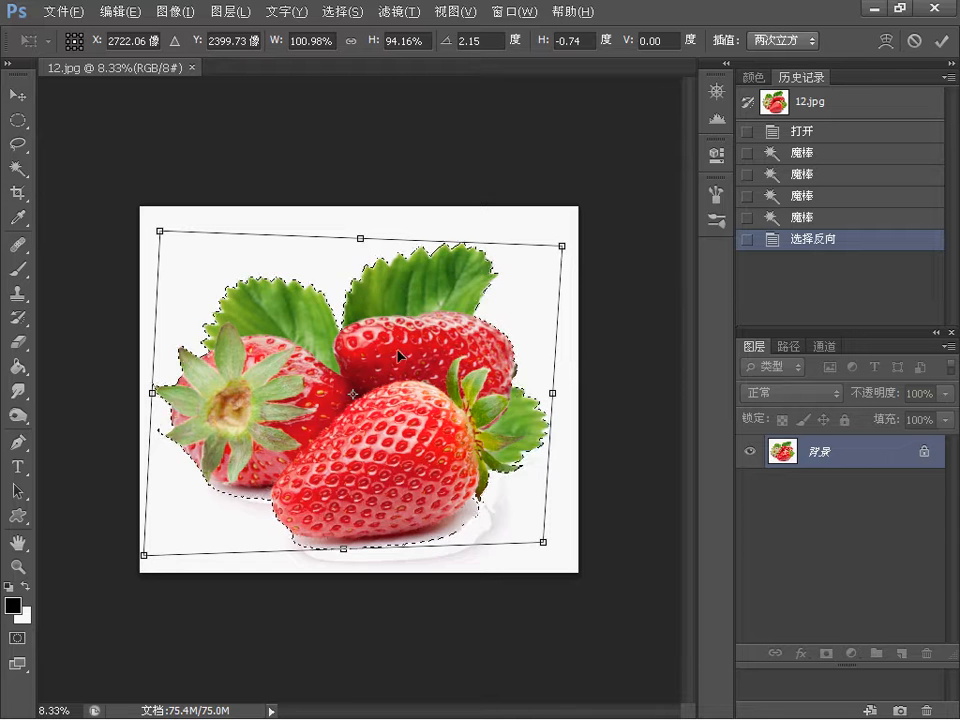
# Distort the strawberries by pulling the frame's upper-right corner inward and downward and shifting its upper edge slightly right
pyautogui.rightClick(516, 258)
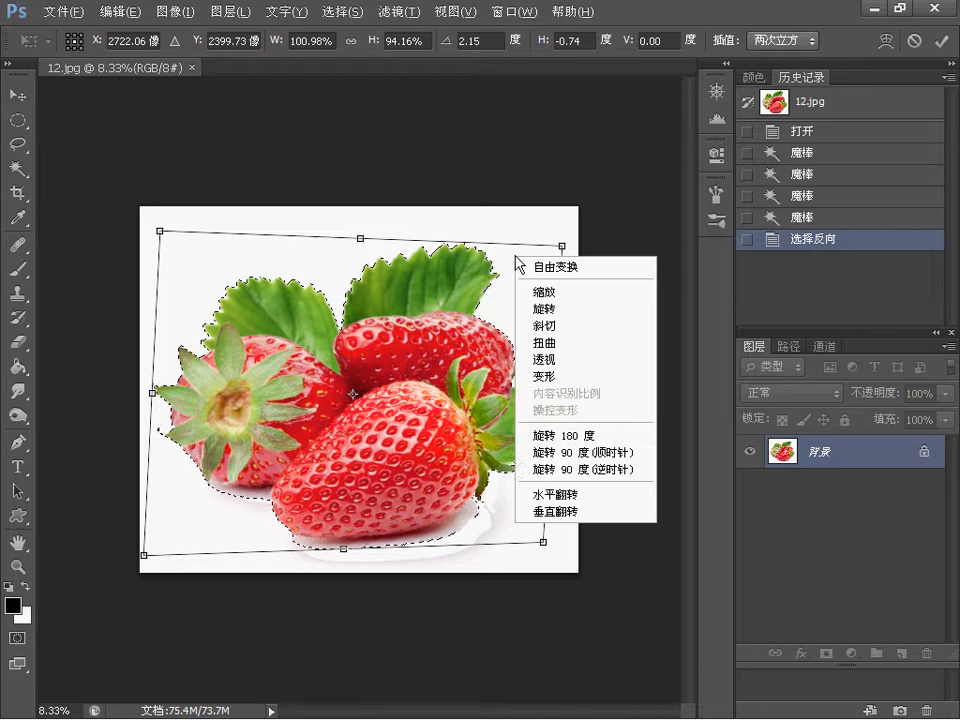
pyautogui.click(546, 345)
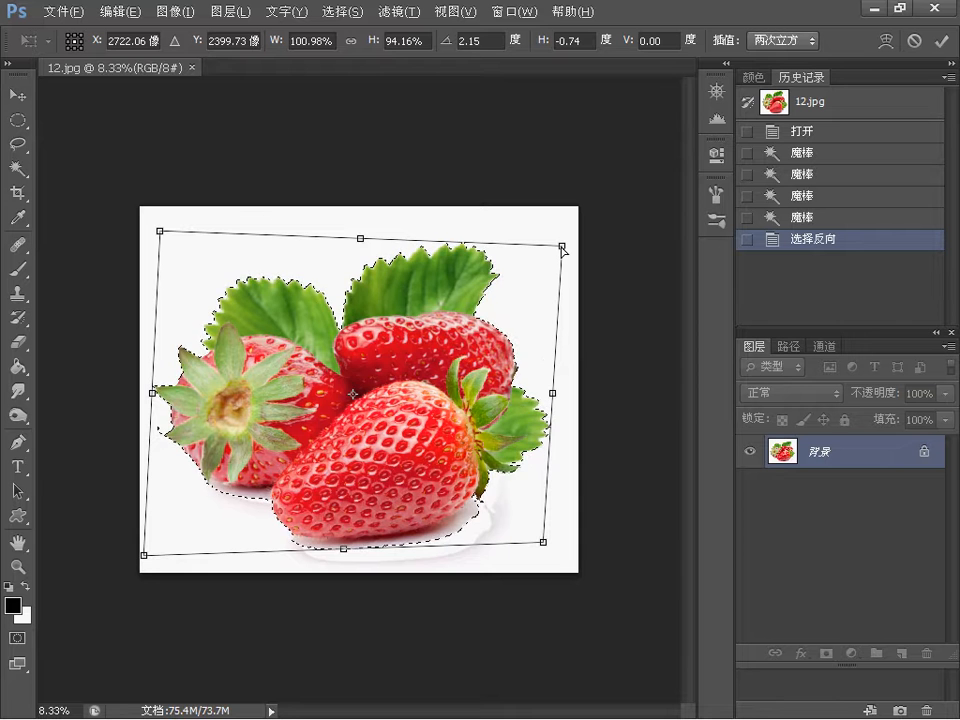
pyautogui.moveTo(562, 247); pyautogui.dragTo(336, 410)
pyautogui.moveTo(381, 383); pyautogui.dragTo(521, 283)
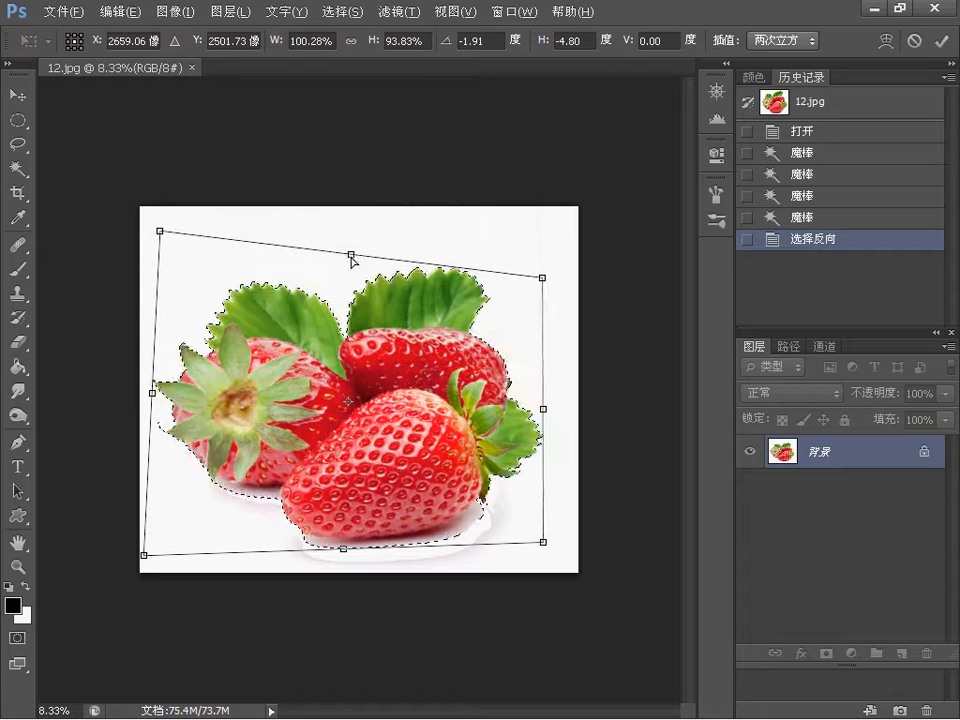
pyautogui.moveTo(351, 257)
pyautogui.mouseDown()
pyautogui.moveTo(358, 216)
pyautogui.moveTo(358, 264)
pyautogui.mouseUp()
# Move the strawberries slightly upward and apply a slight Perspective transform from the frame's upper-right corner
pyautogui.rightClick(510, 285)
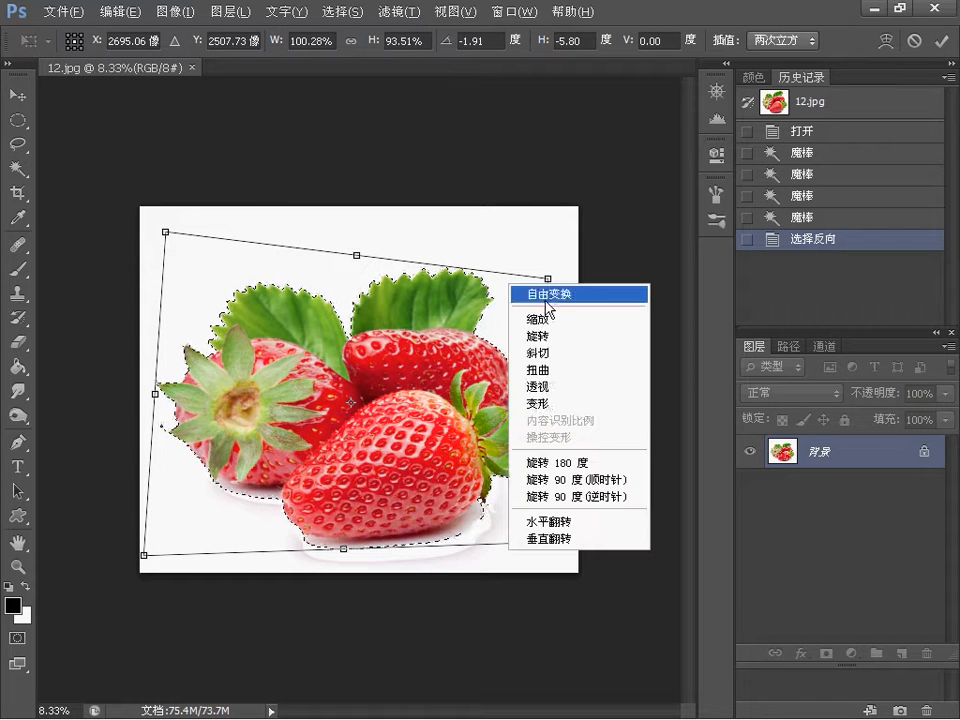
pyautogui.click(540, 390)
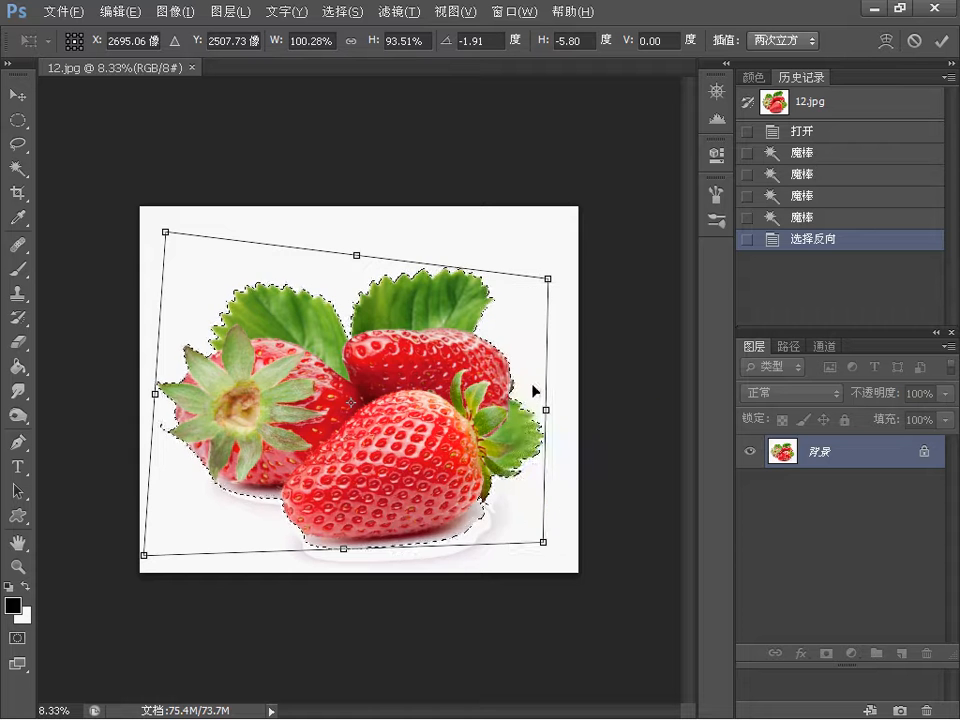
pyautogui.moveTo(455, 337); pyautogui.dragTo(448, 395)
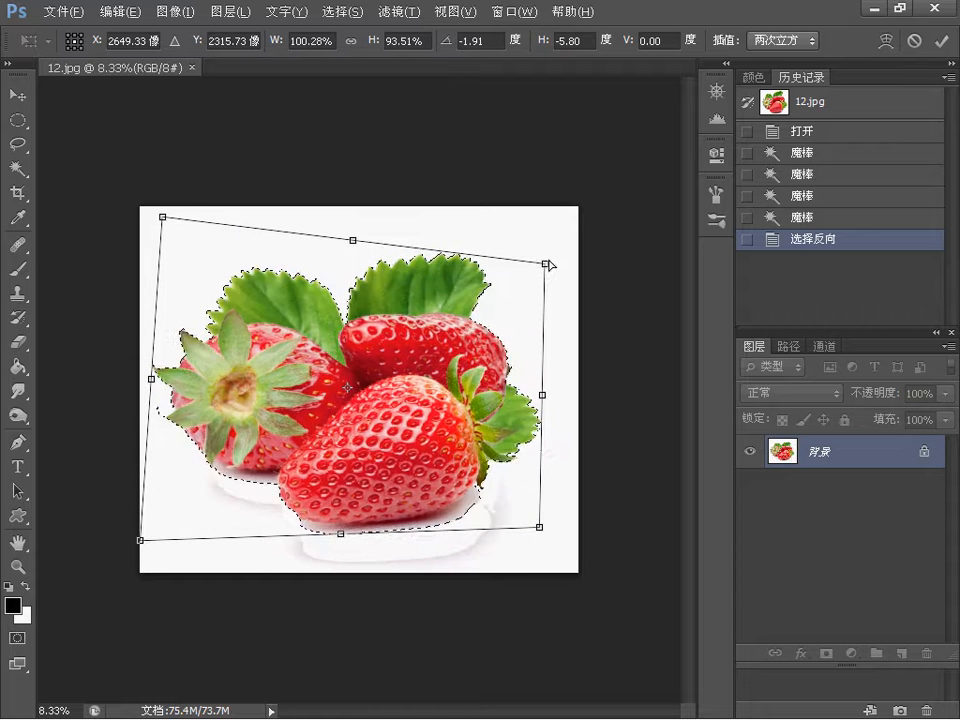
pyautogui.moveTo(545, 265); pyautogui.dragTo(543, 378)
pyautogui.moveTo(560, 322); pyautogui.dragTo(547, 288)
pyautogui.moveTo(476, 274); pyautogui.dragTo(555, 250)
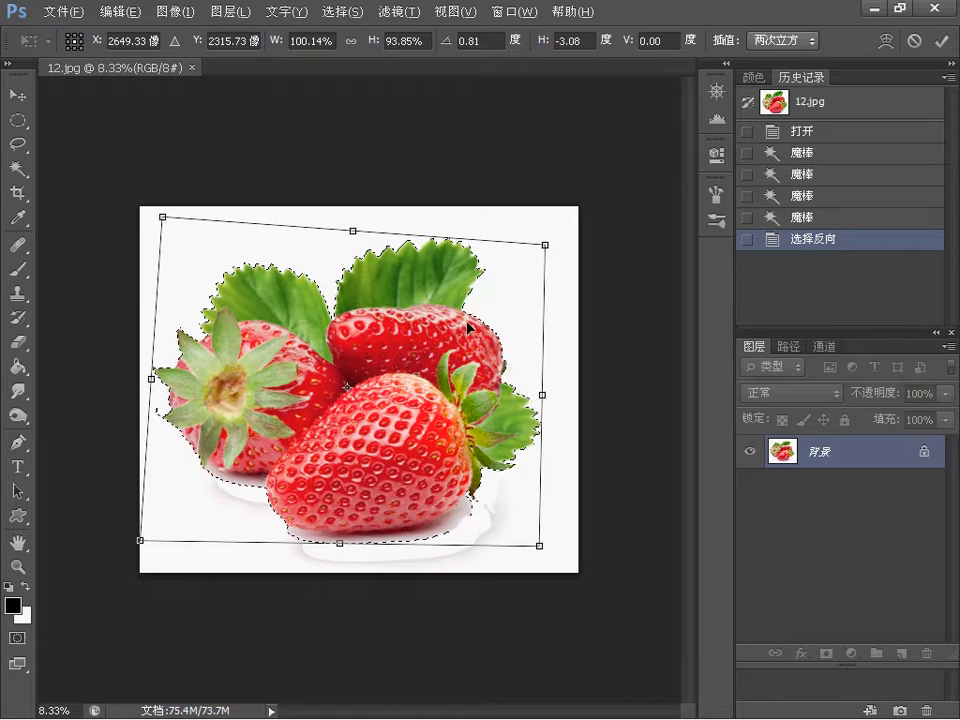
# Warp the strawberries with the custom mesh, pulling its interior up and back to leave a slight bend
pyautogui.rightClick(511, 267)
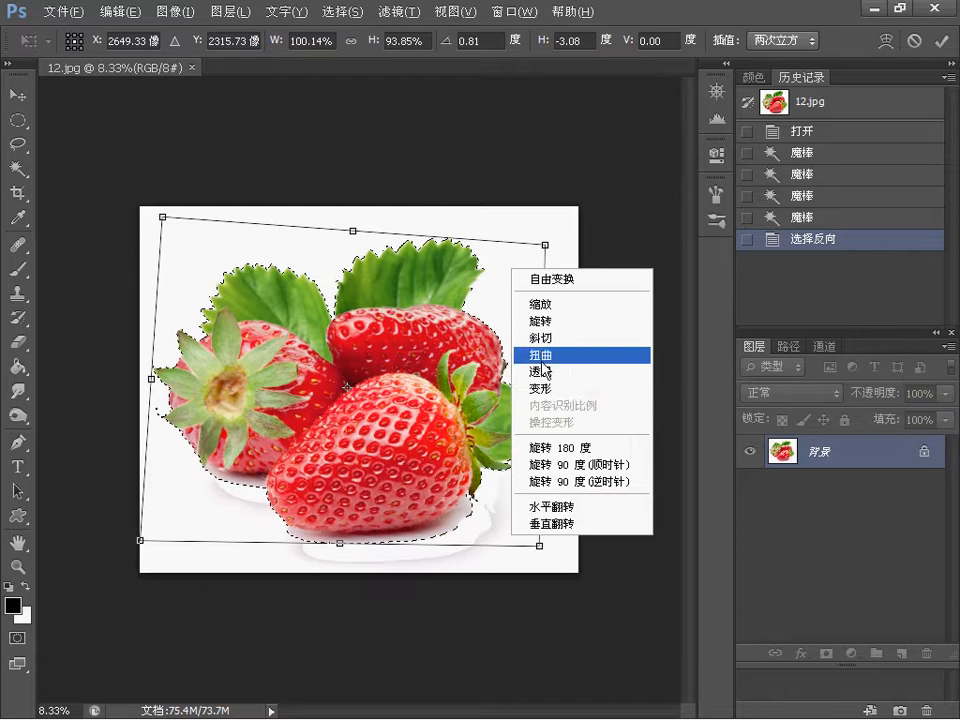
pyautogui.click(545, 389)
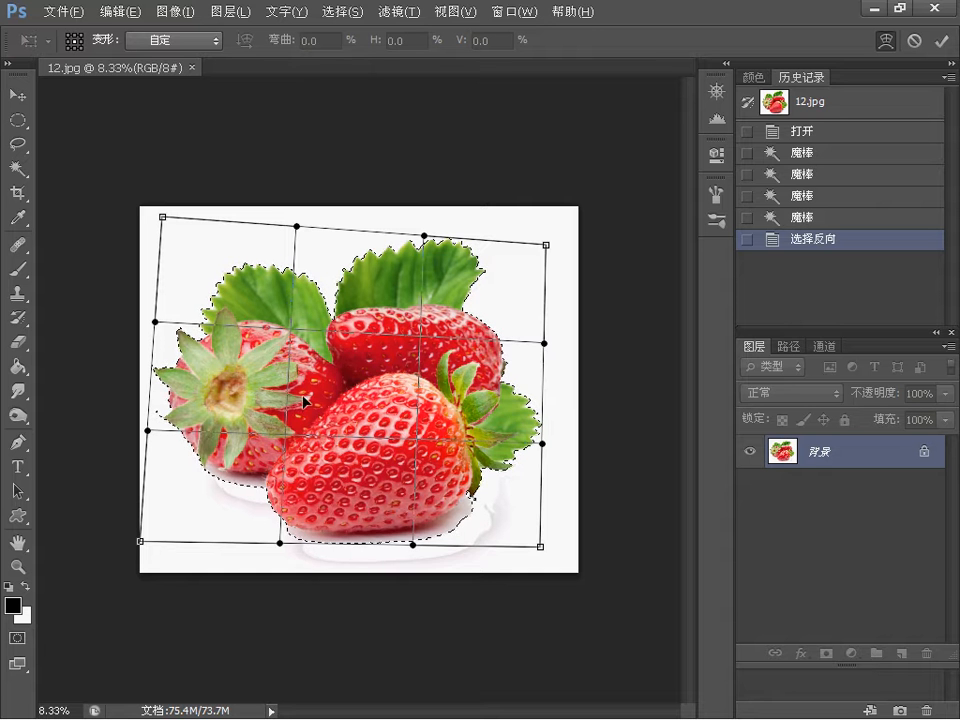
pyautogui.moveTo(303, 401); pyautogui.dragTo(330, 326)
pyautogui.moveTo(320, 310); pyautogui.dragTo(300, 402)
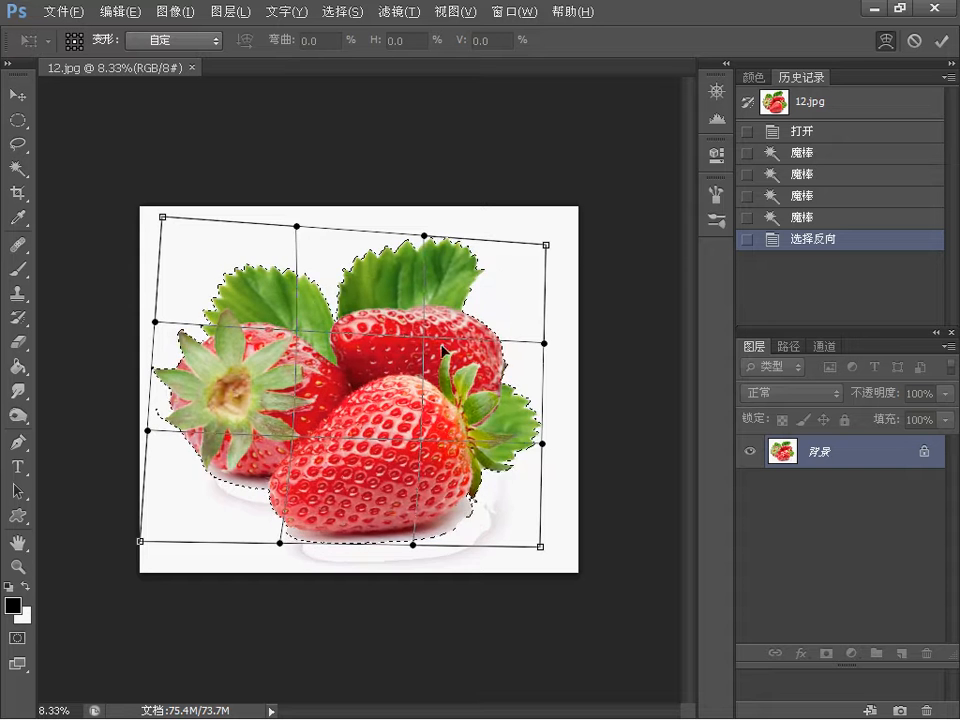
# Free-transform the strawberries to about 93.5% width, 86.7% height and -1.2 degrees rotation, and apply the transform
pyautogui.rightClick(505, 262)
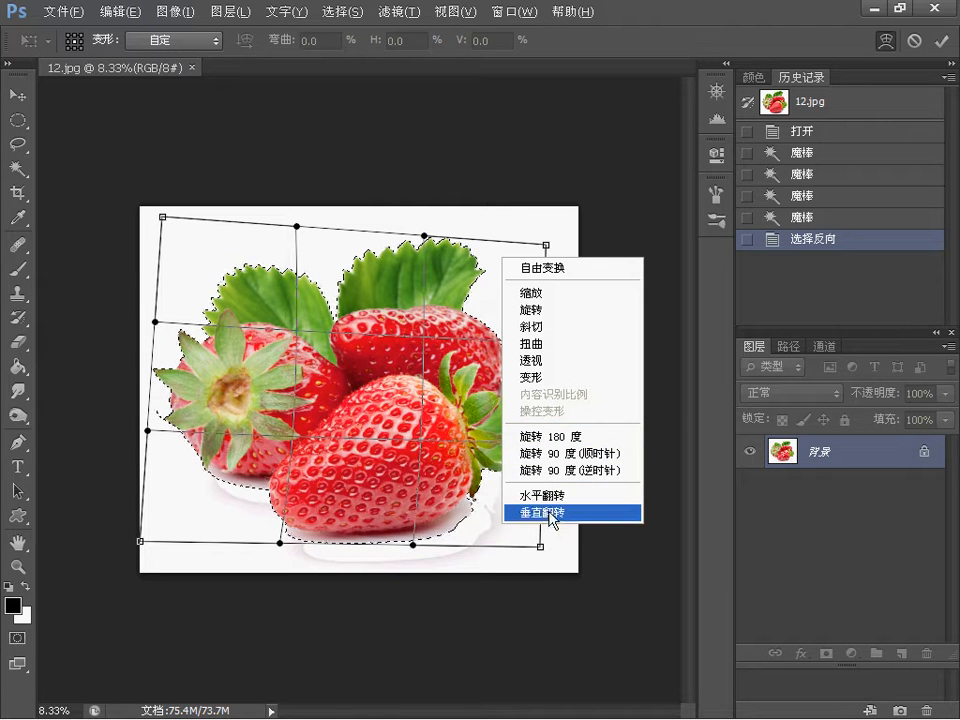
pyautogui.click(542, 270)
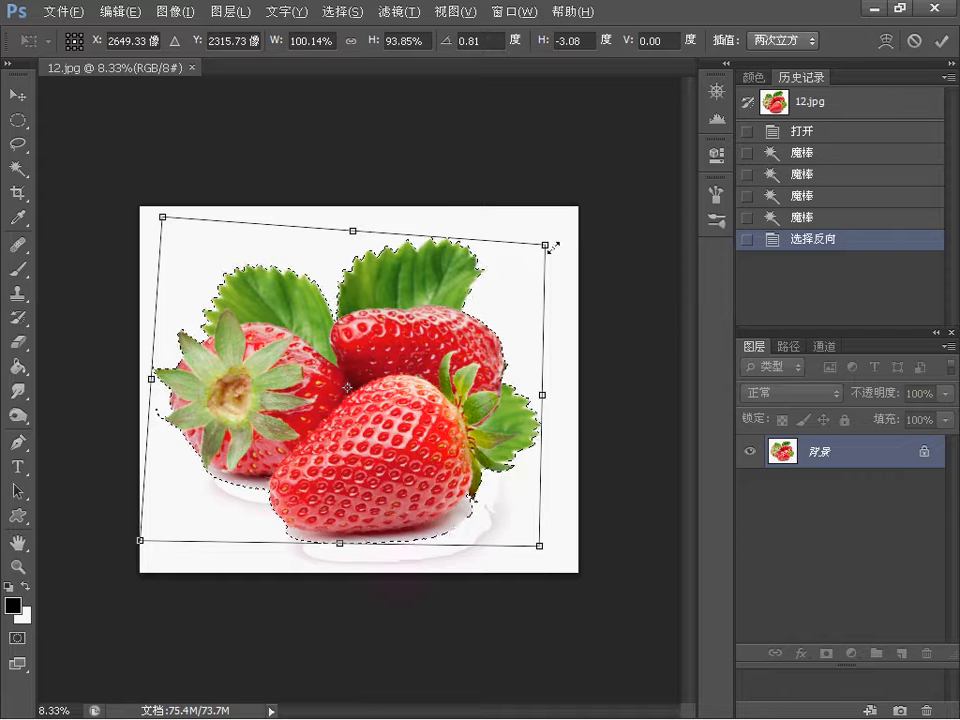
pyautogui.moveTo(545, 244); pyautogui.dragTo(578, 232)
pyautogui.moveTo(539, 266); pyautogui.dragTo(561, 237)
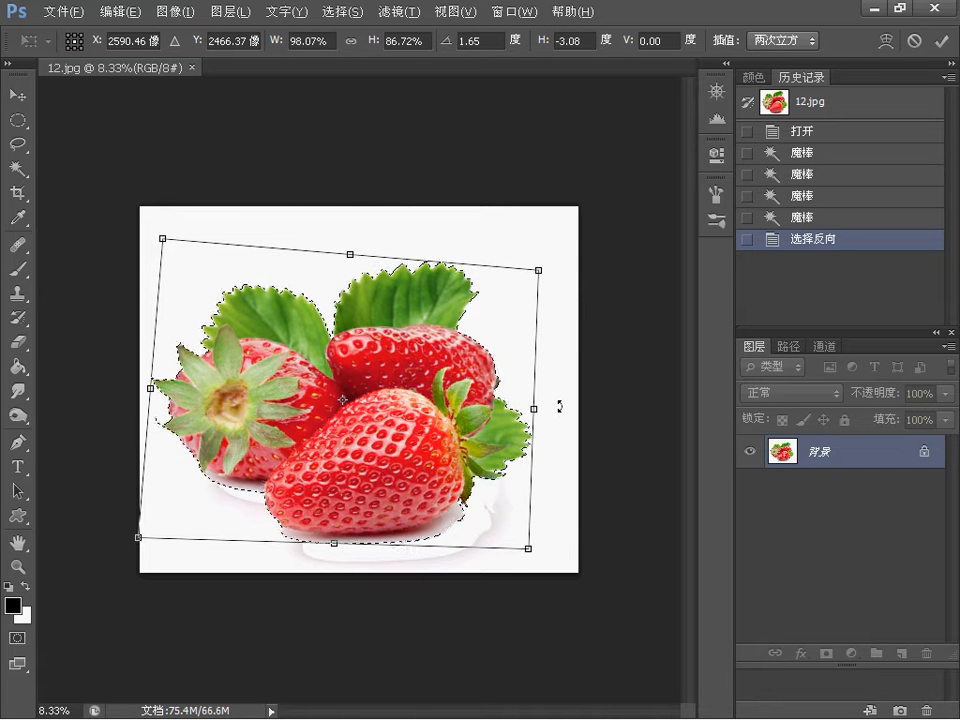
pyautogui.moveTo(559, 406); pyautogui.dragTo(516, 397)
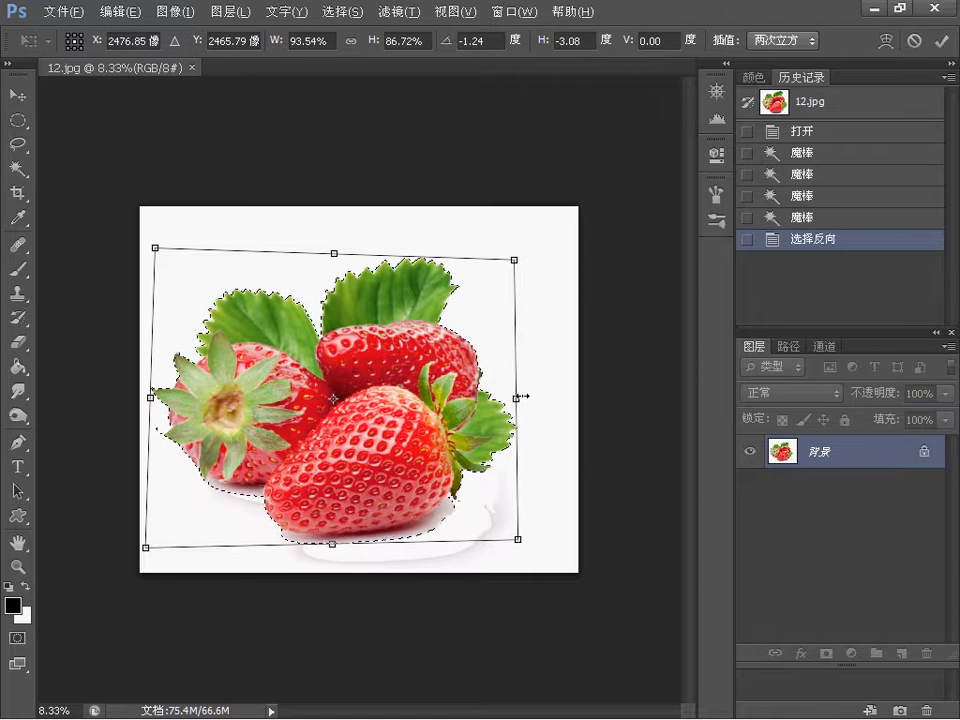
pyautogui.press('w')
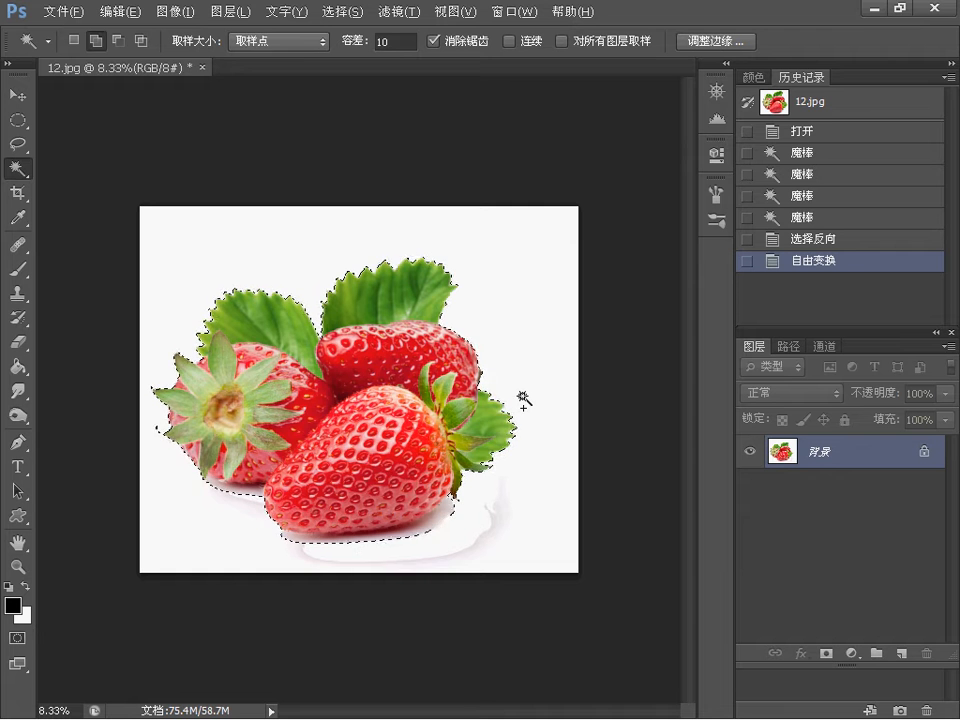
pyautogui.click(128, 13)
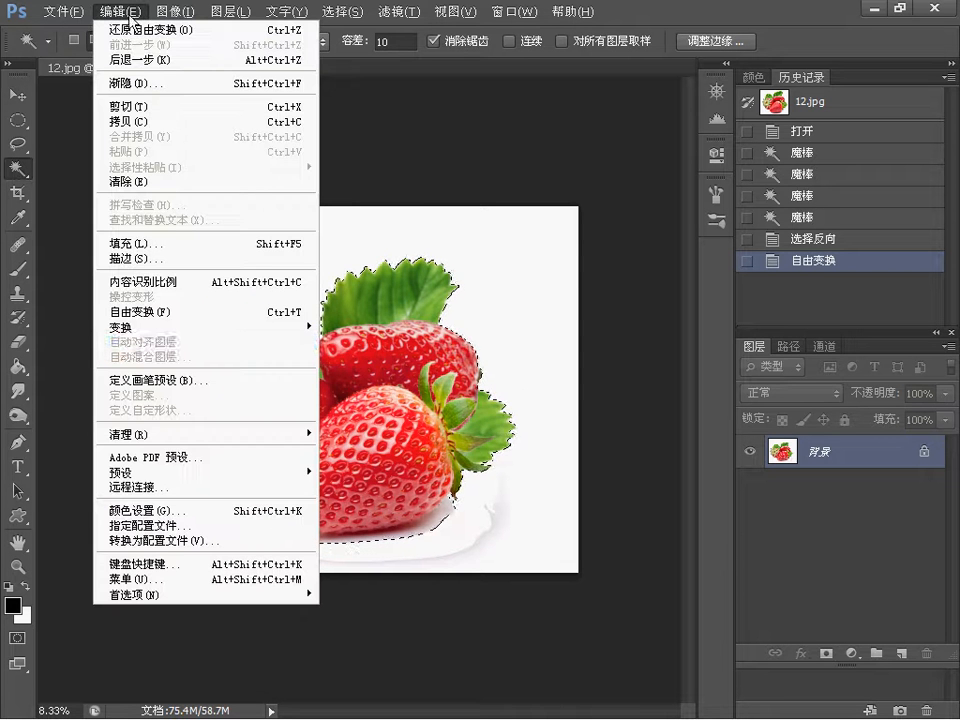
pyautogui.moveTo(162, 333)
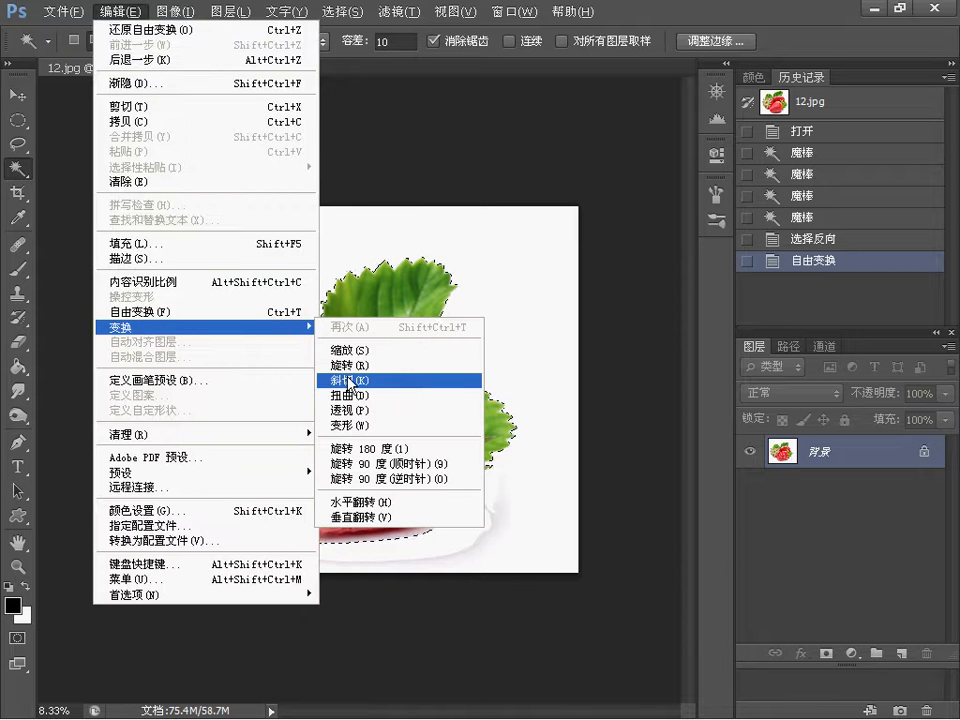
pyautogui.click(643, 12)
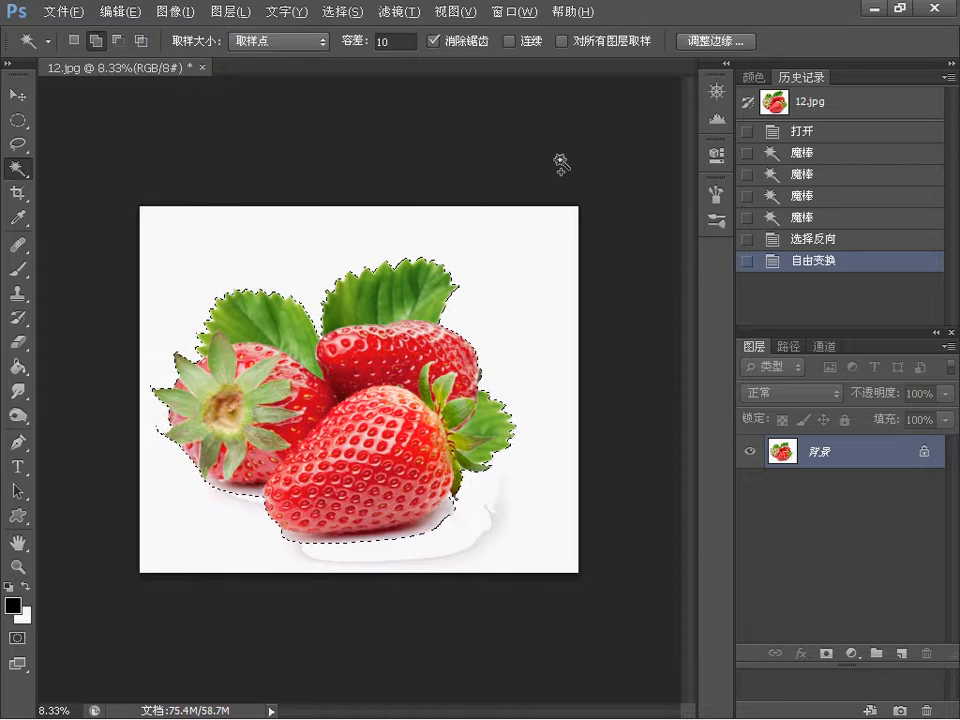
# Rotate the strawberries about 0.27 degrees with Free Transform, apply it, and switch to the lesson slides
pyautogui.hotkey('ctrl', 't')
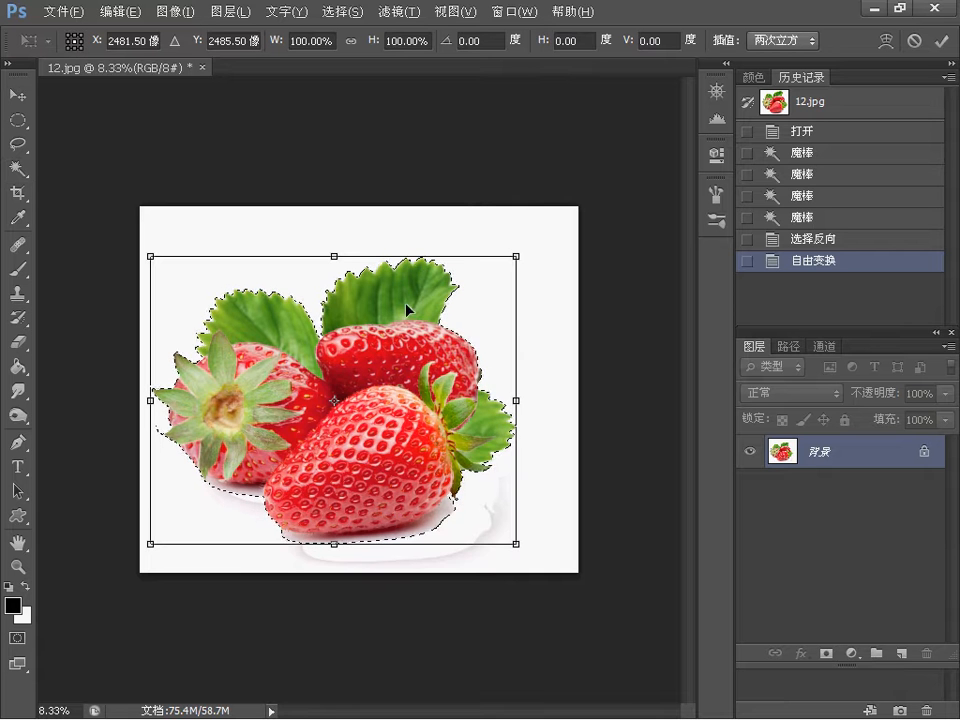
pyautogui.moveTo(551, 255); pyautogui.dragTo(567, 212)
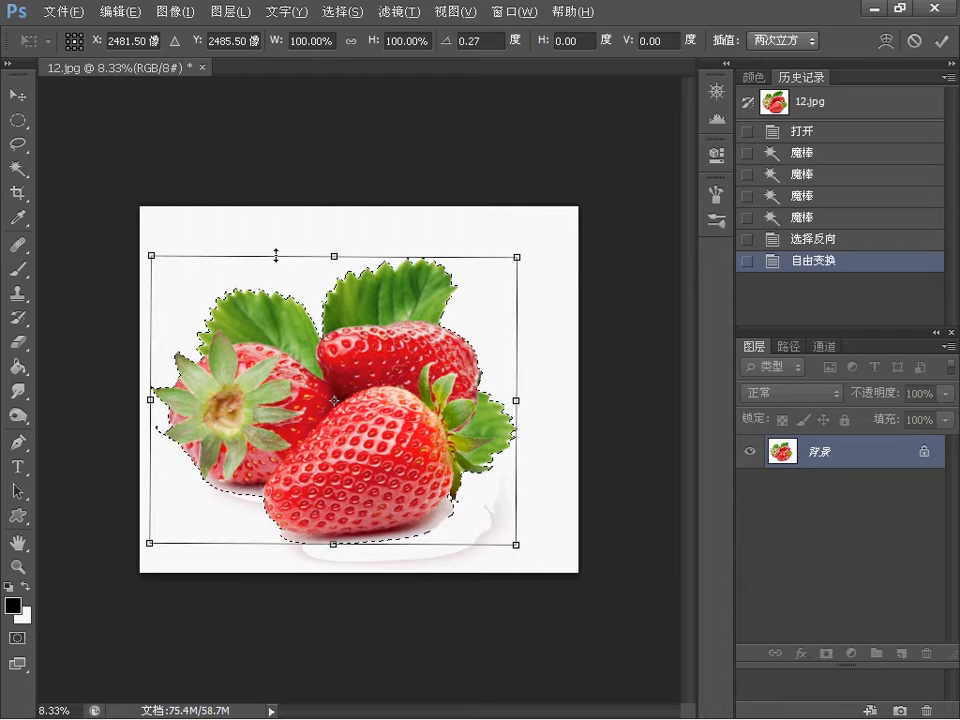
pyautogui.rightClick(487, 278)
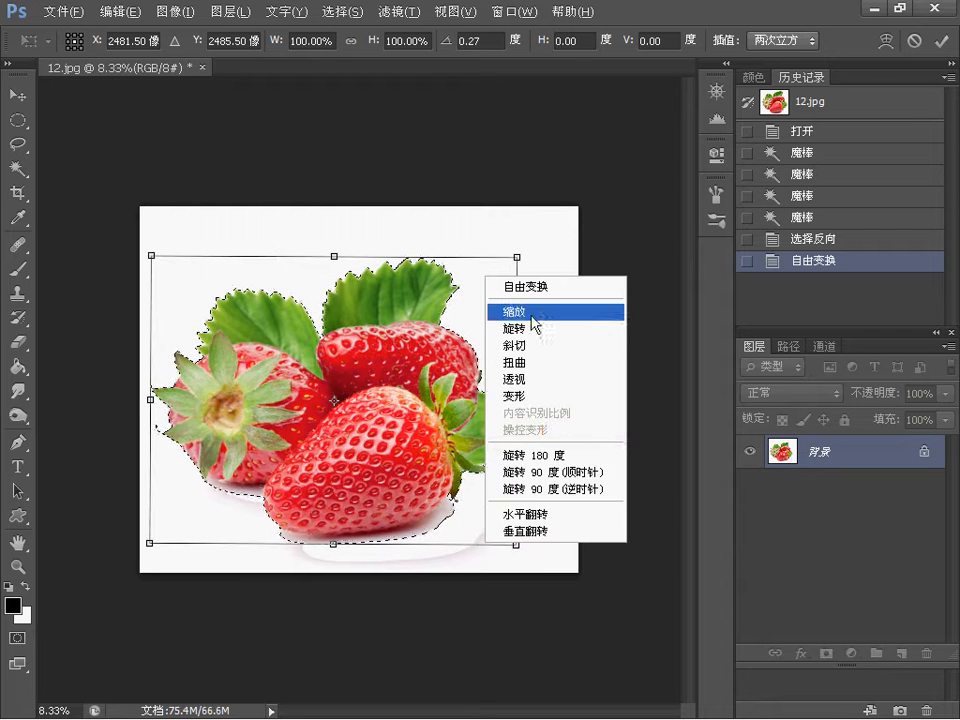
pyautogui.click(494, 264)
pyautogui.press('Return')
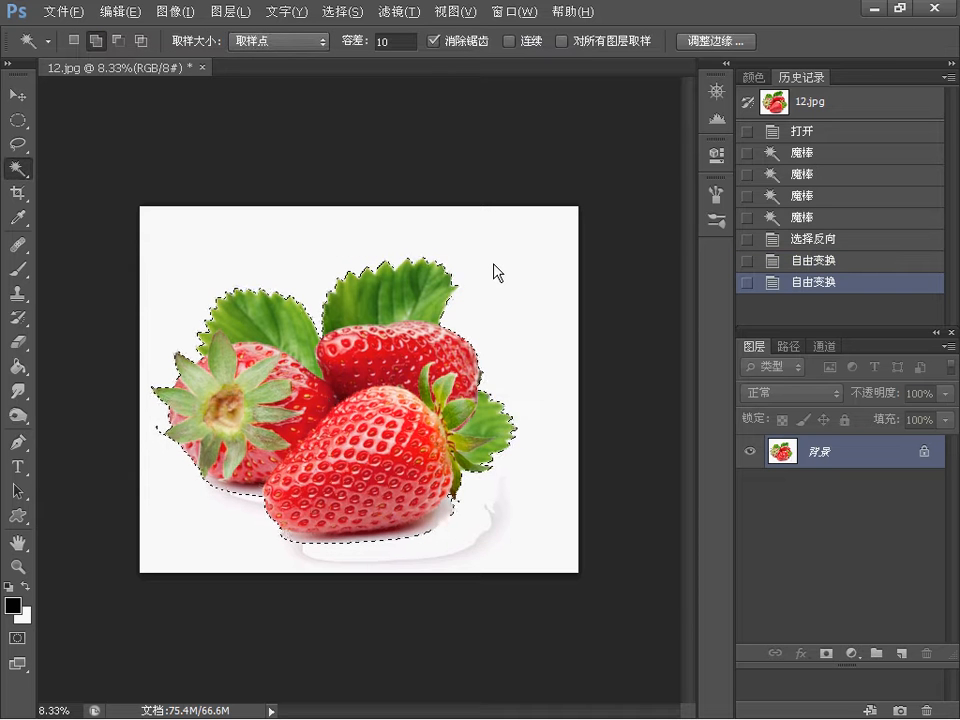
pyautogui.hotkey('alt', 'Tab')
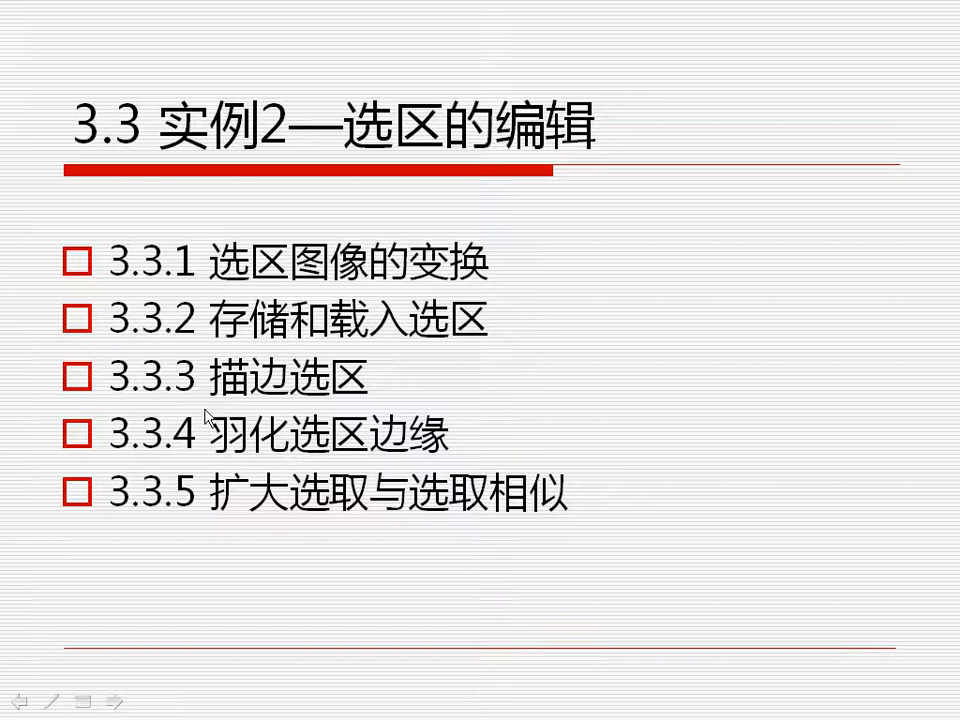
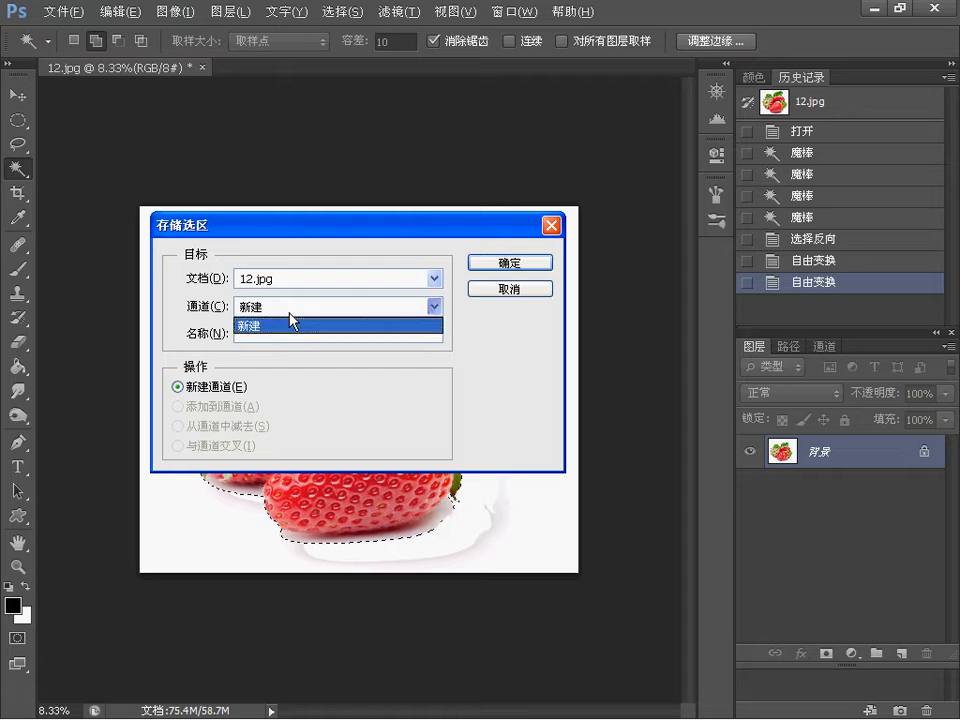
# Save the strawberry selection as a new channel in 12.jpg and show the document's channels
pyautogui.click(289, 317)
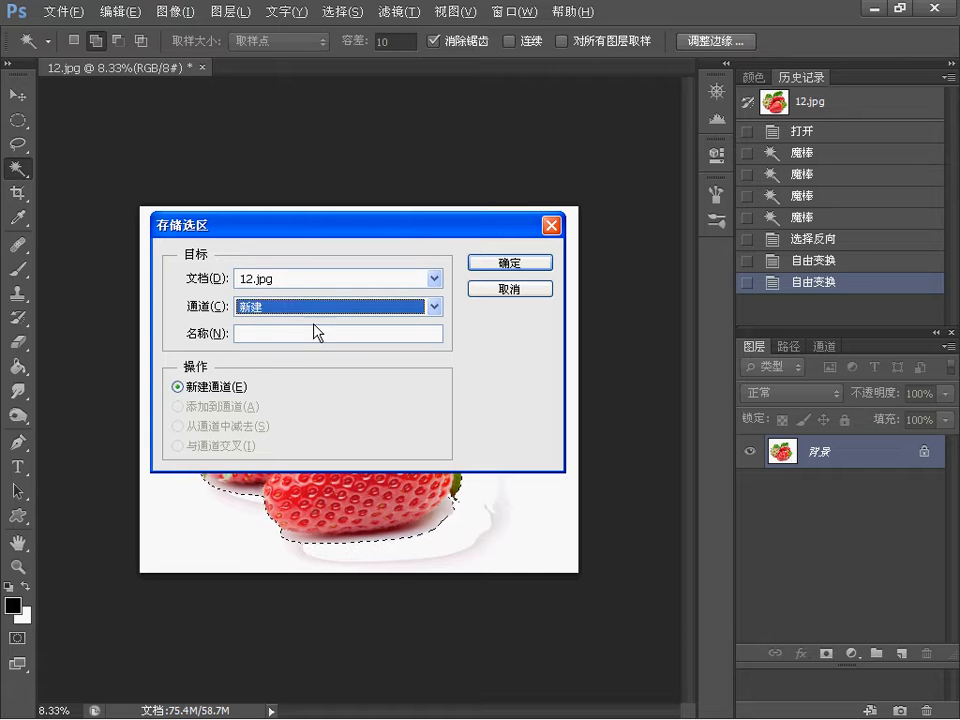
pyautogui.click(489, 270)
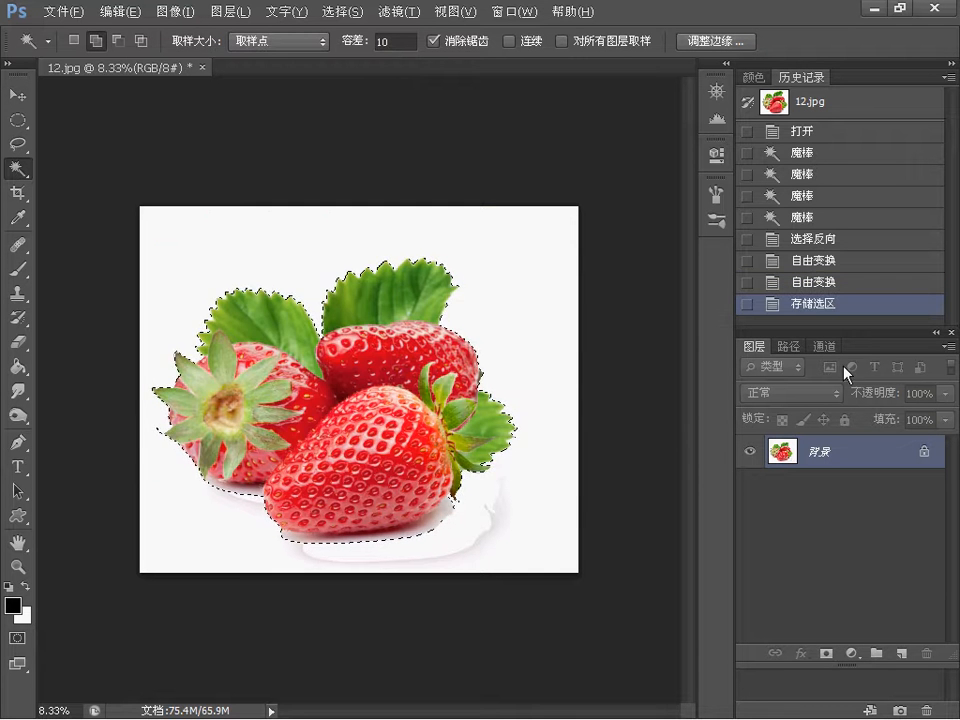
pyautogui.click(825, 347)
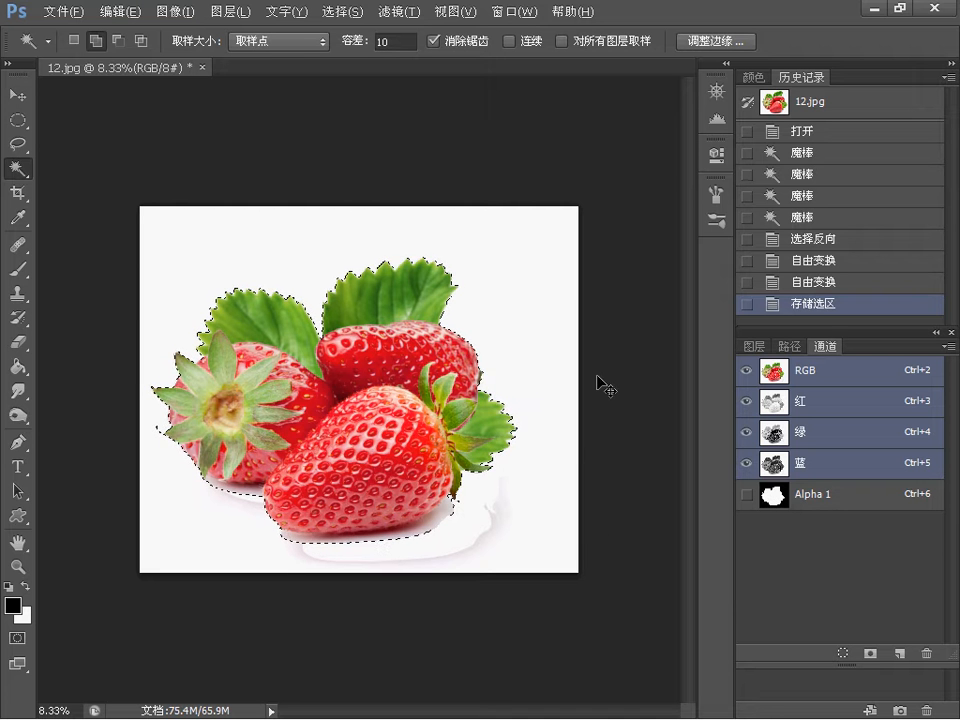
# Clear the selection and view the Alpha 1 channel on its own before returning to the RGB composite
pyautogui.hotkey('ctrl', 'd')
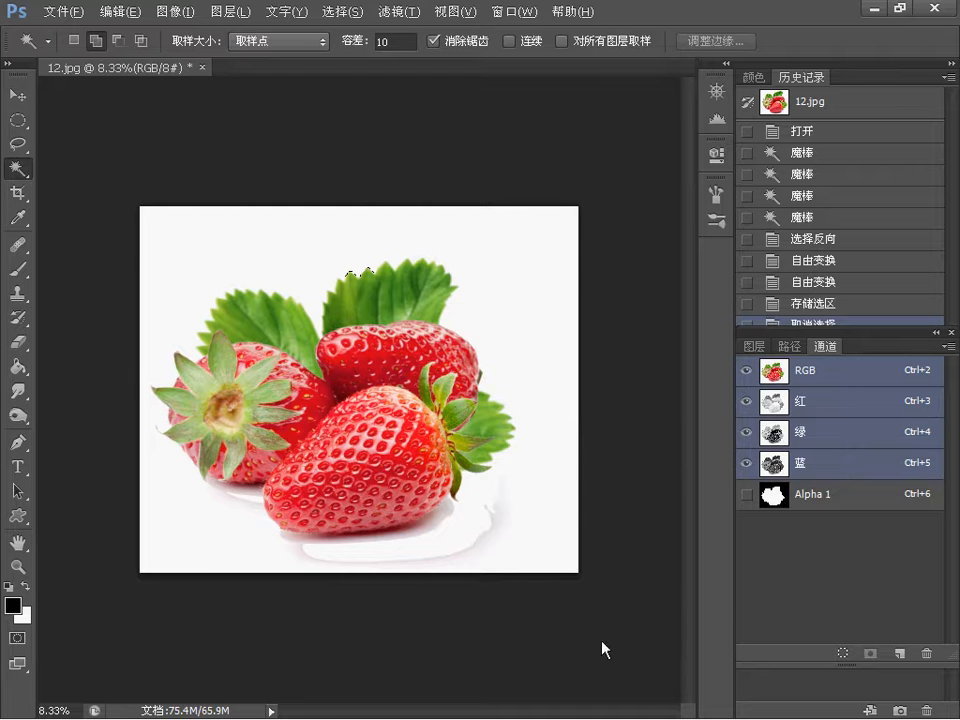
pyautogui.click(783, 501)
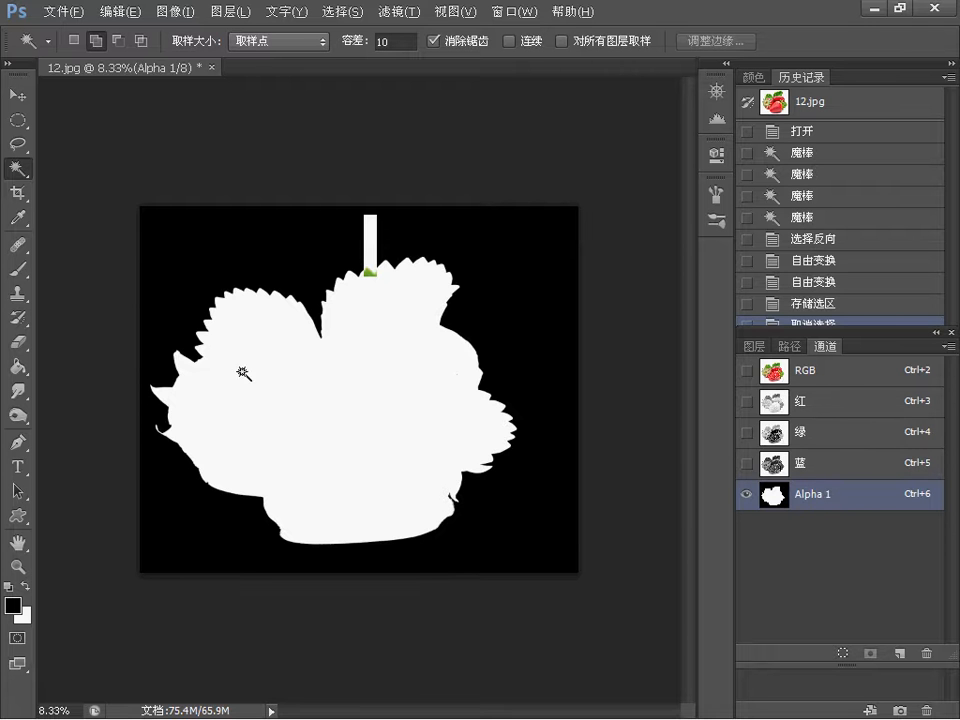
pyautogui.click(795, 371)
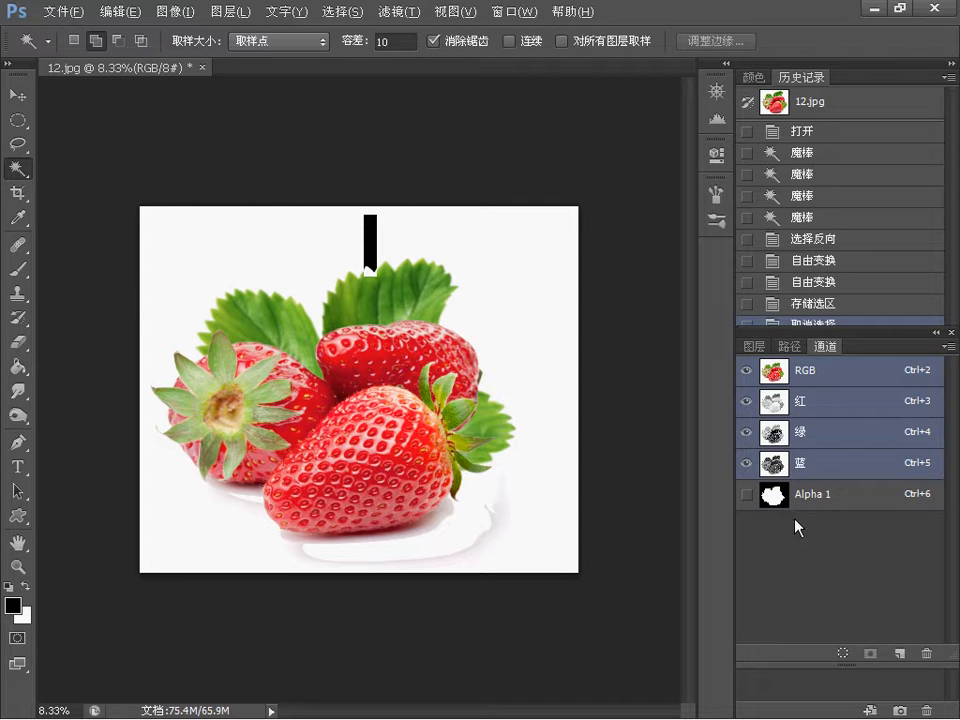
# Load the strawberry selection directly from the Alpha 1 channel's thumbnail and deselect it again
pyautogui.moveTo(782, 503); pyautogui.dragTo(799, 503)
pyautogui.keyDown('ctrl'); pyautogui.click(767, 495); pyautogui.keyUp('ctrl')
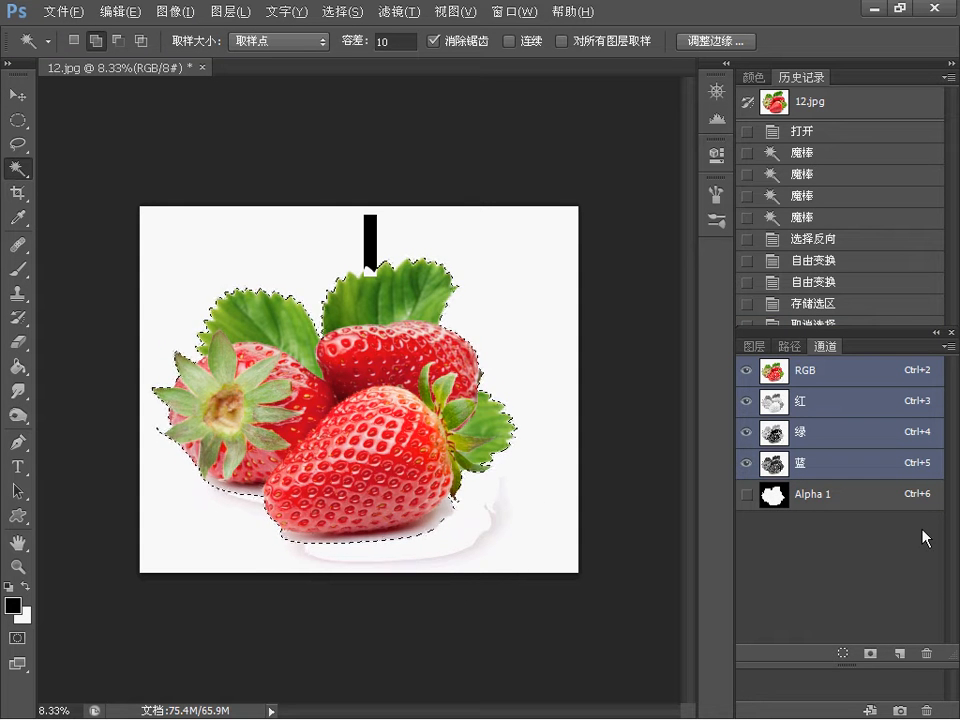
pyautogui.hotkey('ctrl', 'd')
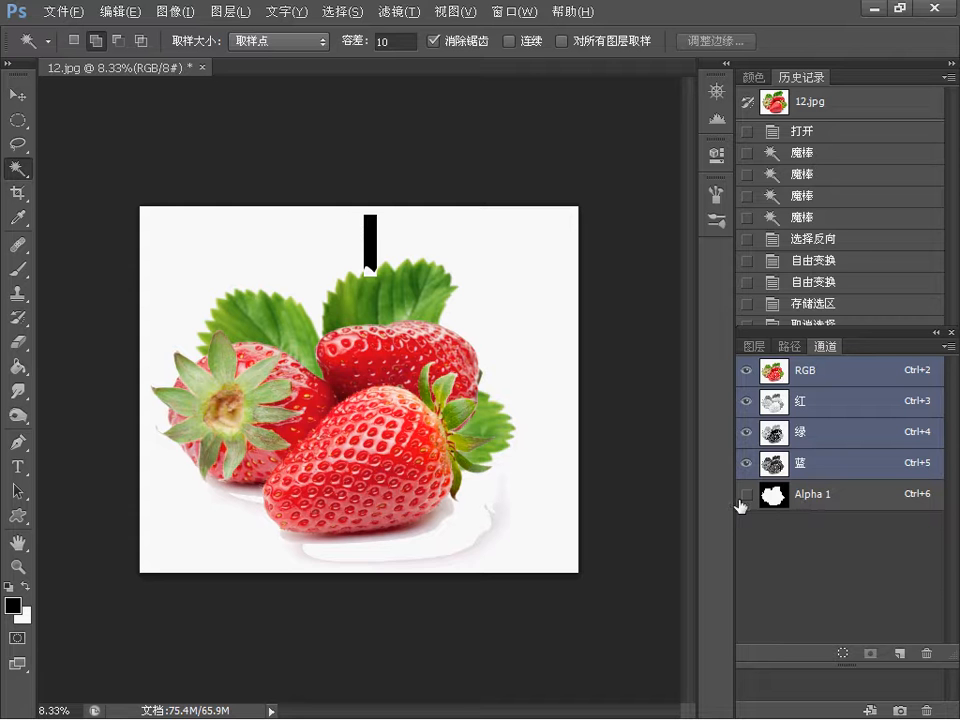
# Load the Alpha 1 channel of 12.jpg as a new selection with the Load Selection command
pyautogui.click(347, 13)
pyautogui.click(398, 299)
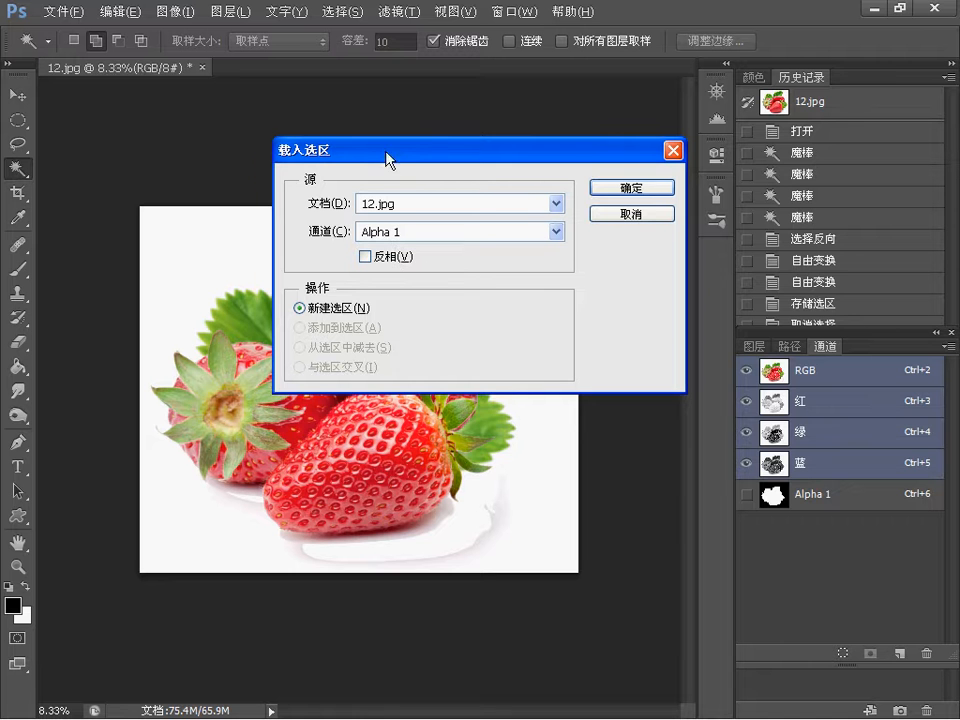
pyautogui.moveTo(386, 150); pyautogui.dragTo(372, 165)
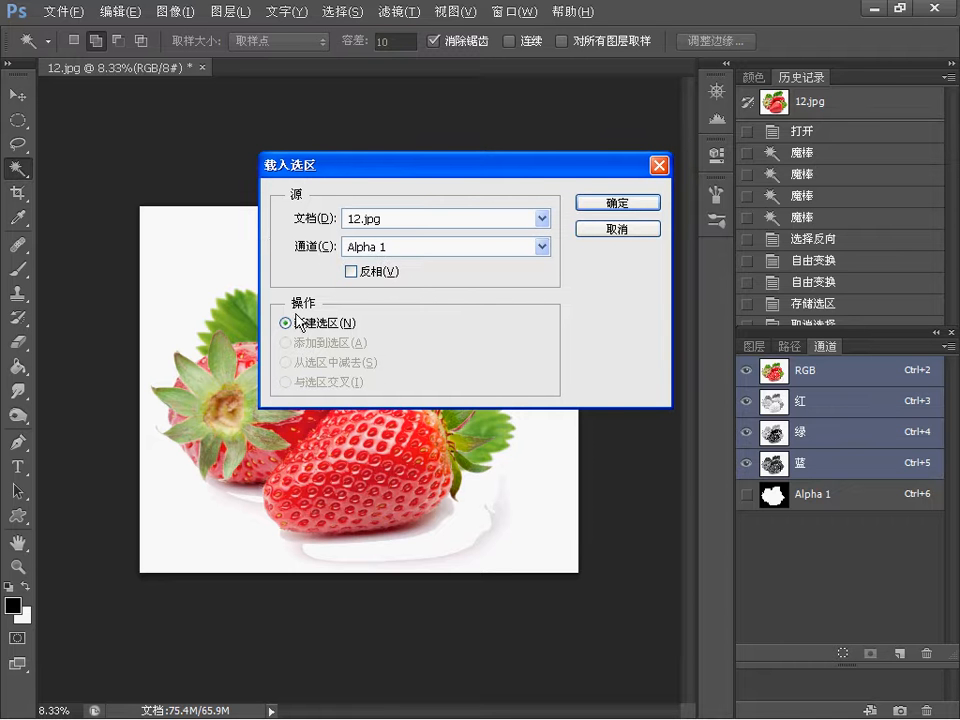
pyautogui.click(597, 204)
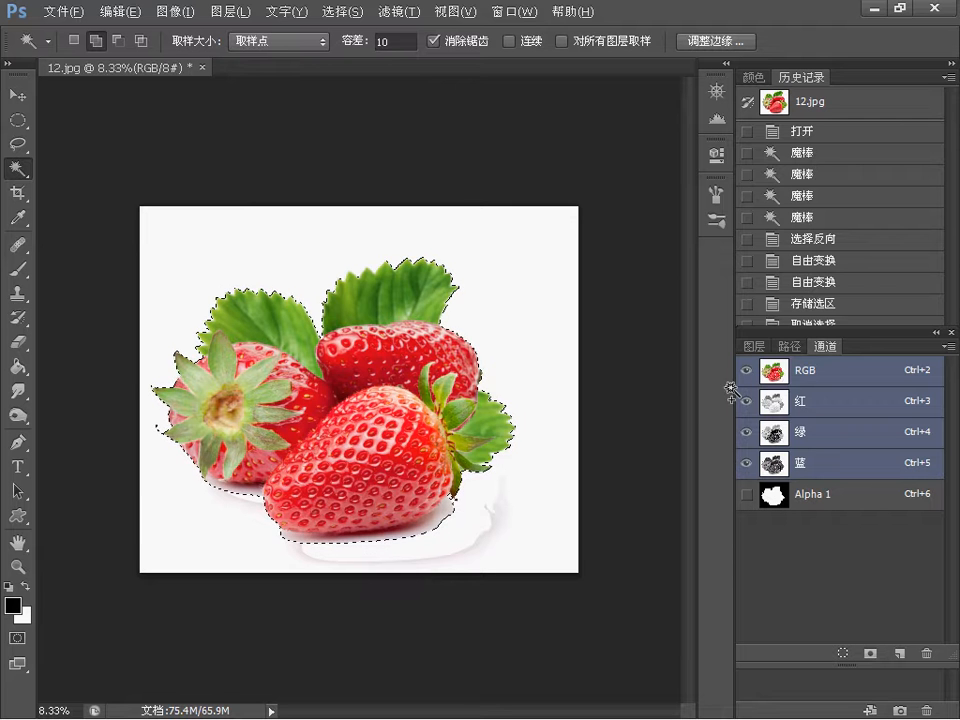
pyautogui.click(350, 14)
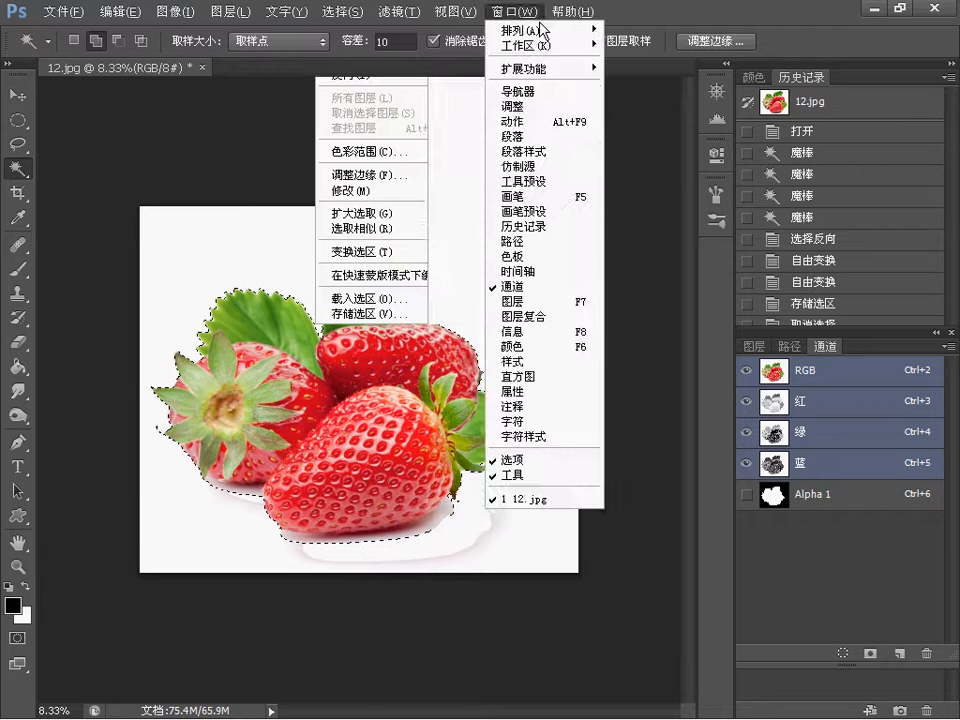
pyautogui.click(687, 77)
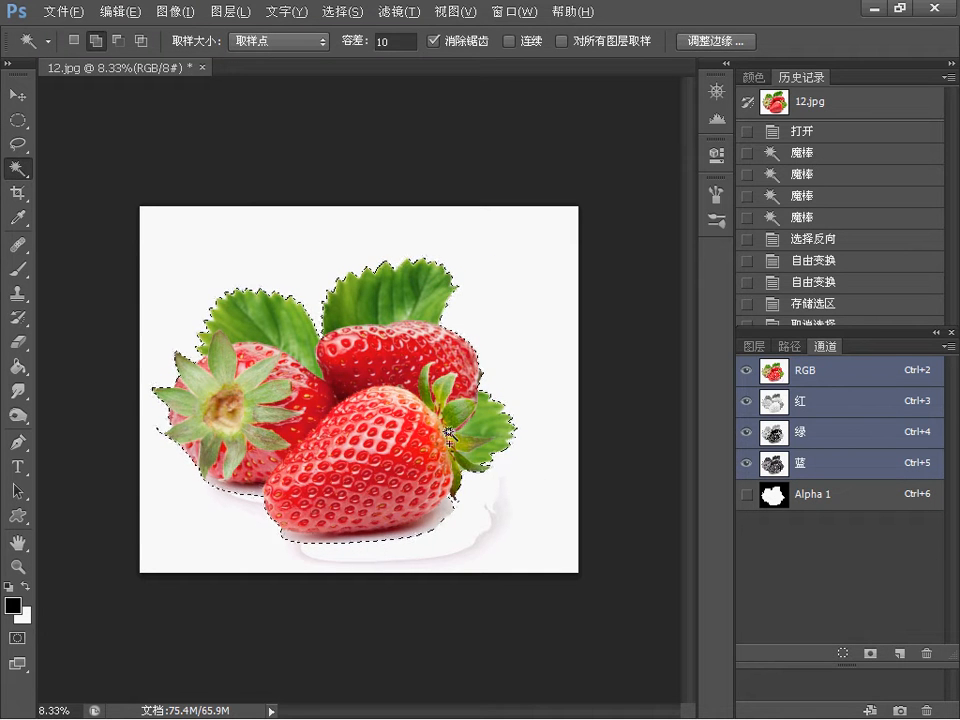
# With Alpha 1 shown alone, replace the selection by loading that channel as a selection, and return to the RGB composite
pyautogui.click(783, 497)
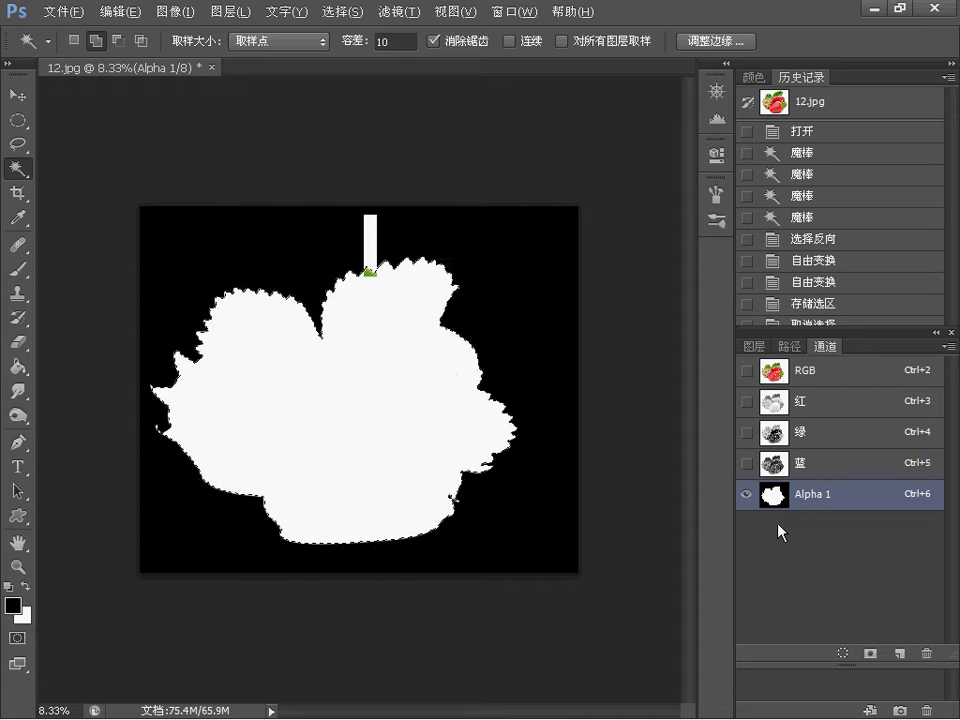
pyautogui.hotkey('ctrl', 'd')
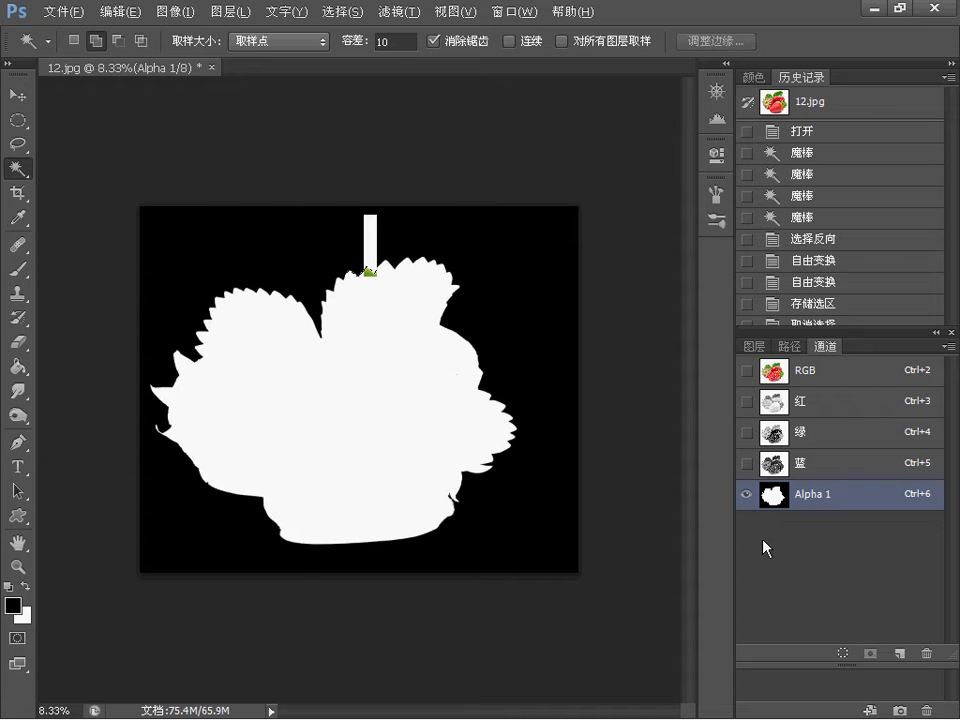
pyautogui.click(843, 656)
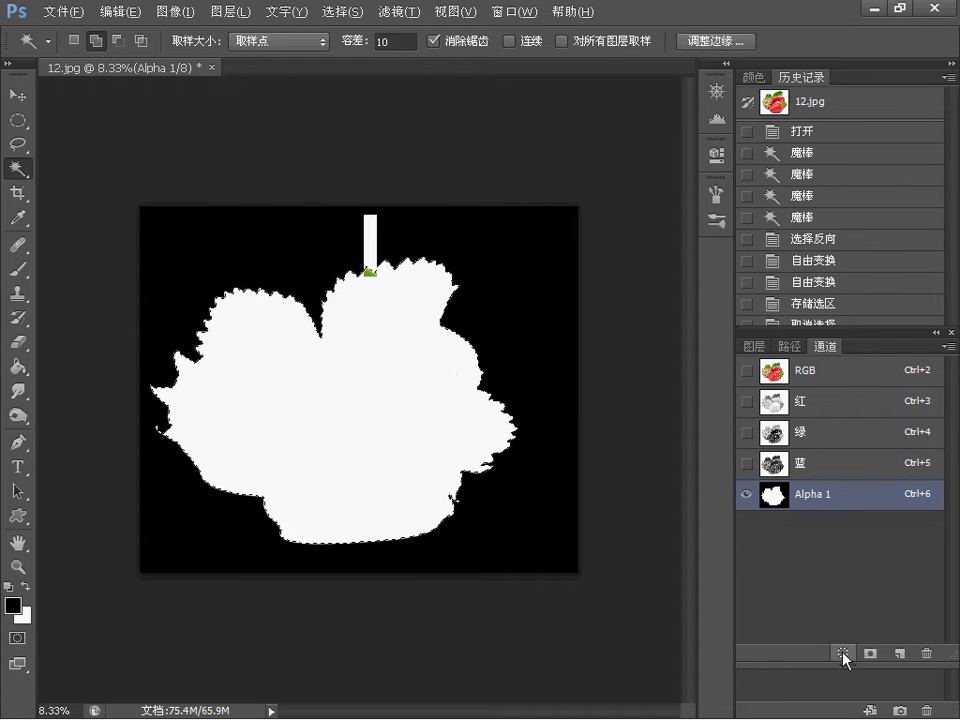
pyautogui.click(806, 372)
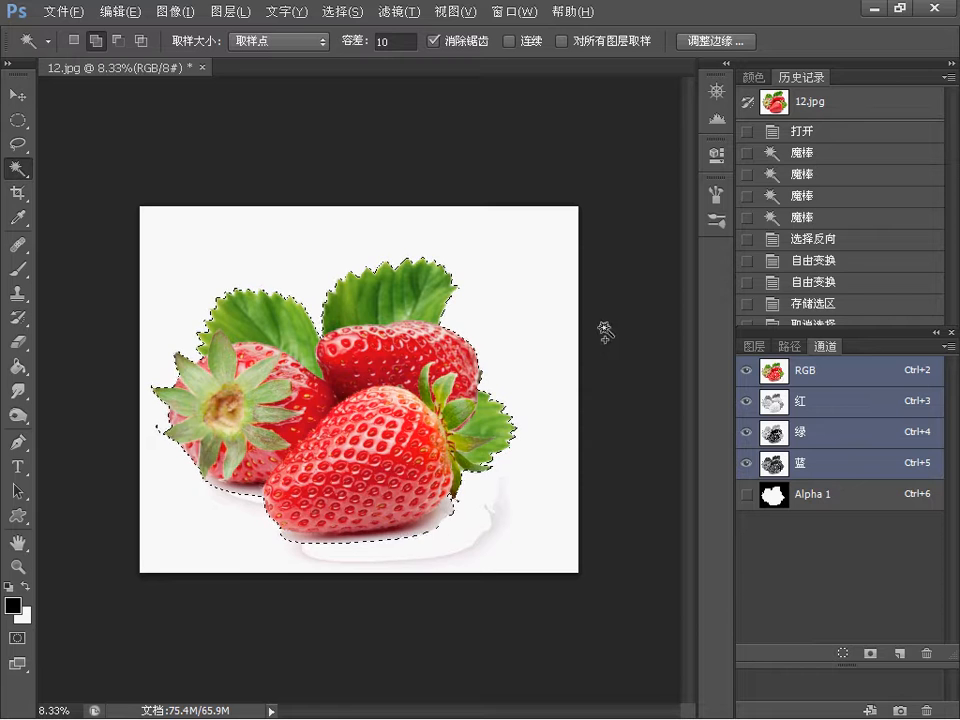
pyautogui.hotkey('alt', 'Tab')
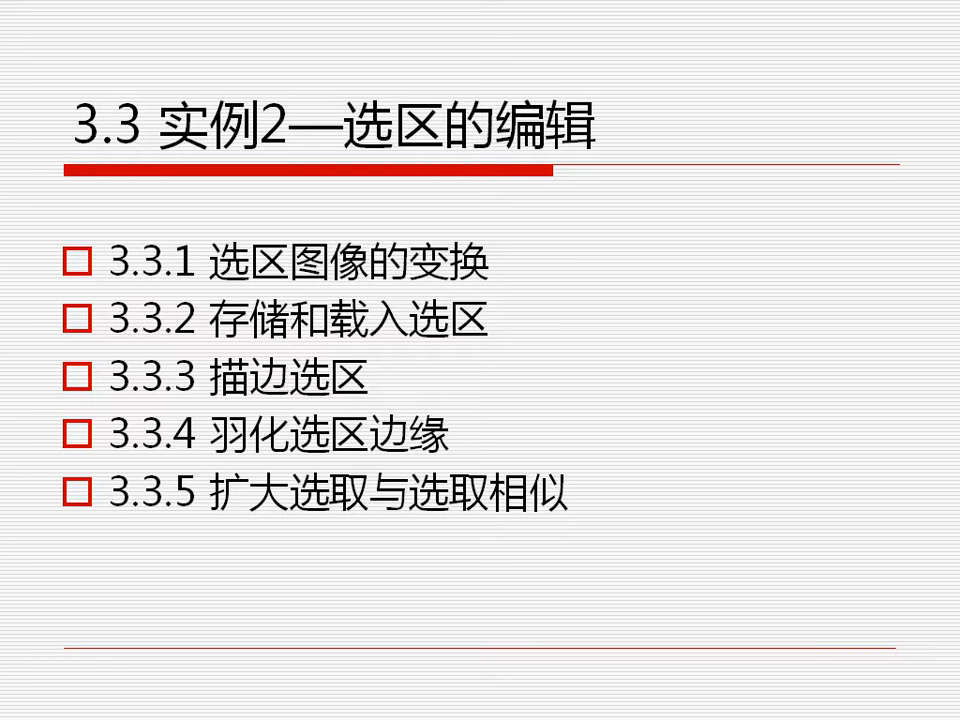
pyautogui.hotkey('alt', 'Tab')
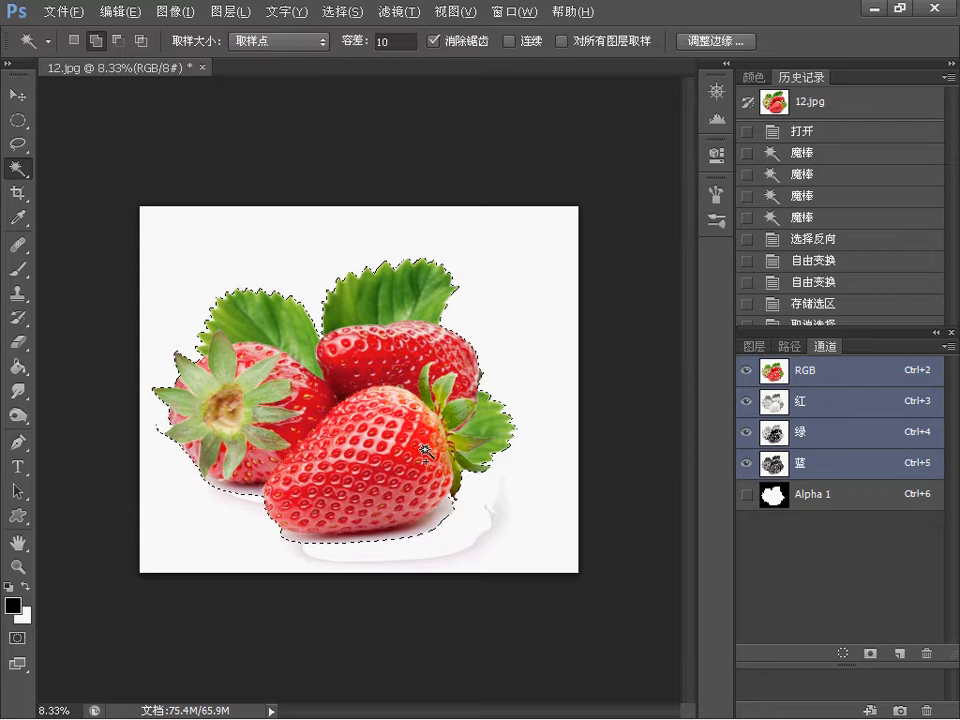
# Start a stroke of the strawberry selection and set its width to 5 pixels
pyautogui.click(124, 12)
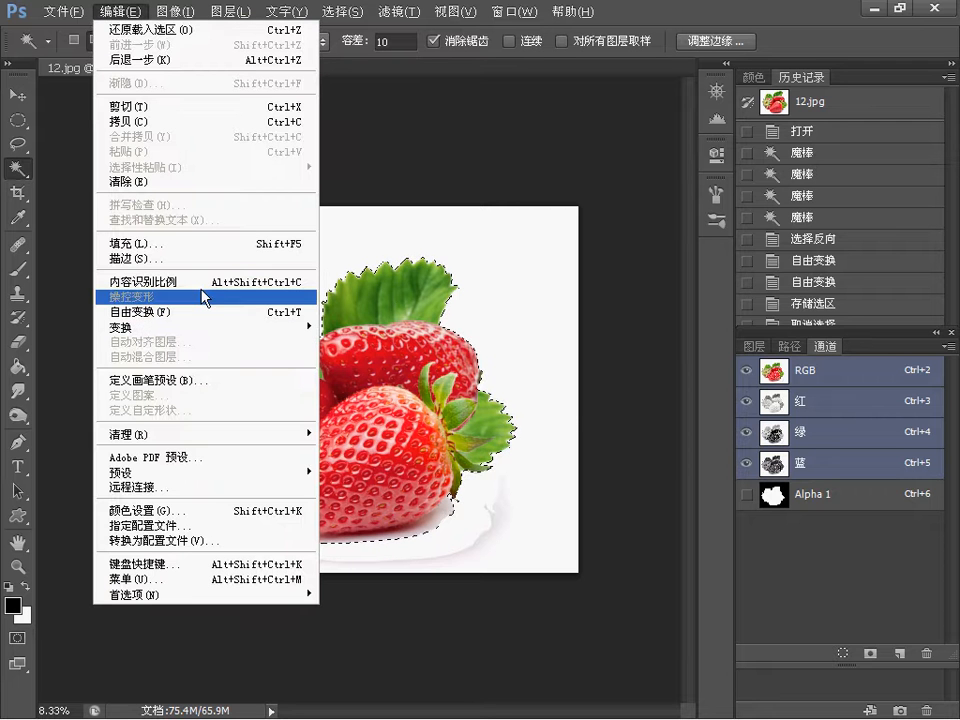
pyautogui.click(137, 261)
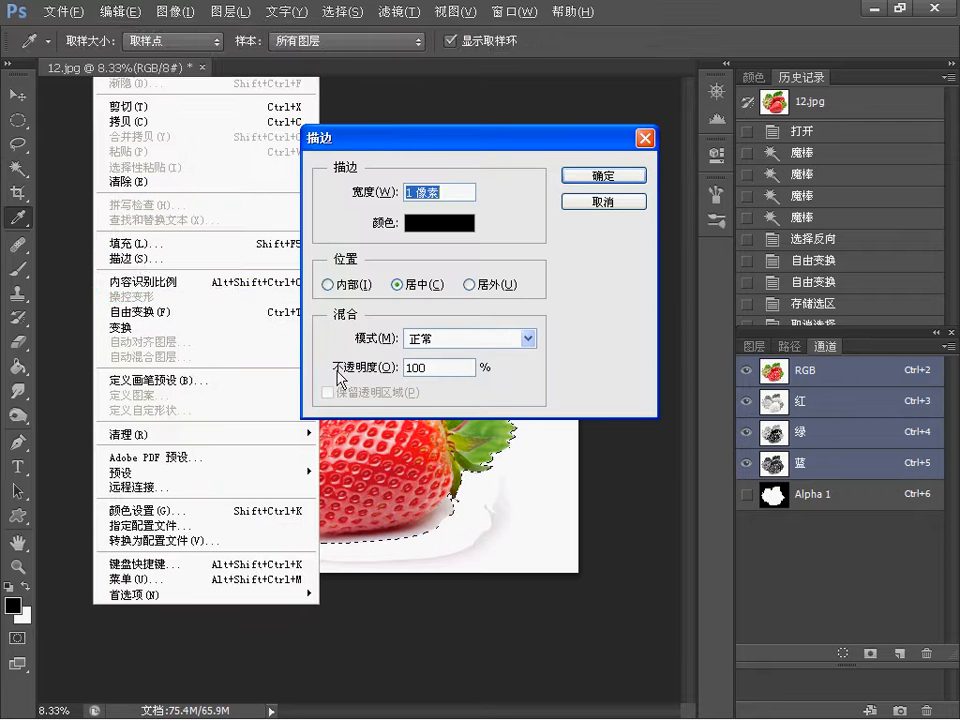
pyautogui.moveTo(429, 146)
pyautogui.mouseDown()
pyautogui.moveTo(491, 124)
pyautogui.moveTo(544, 122)
pyautogui.mouseUp()
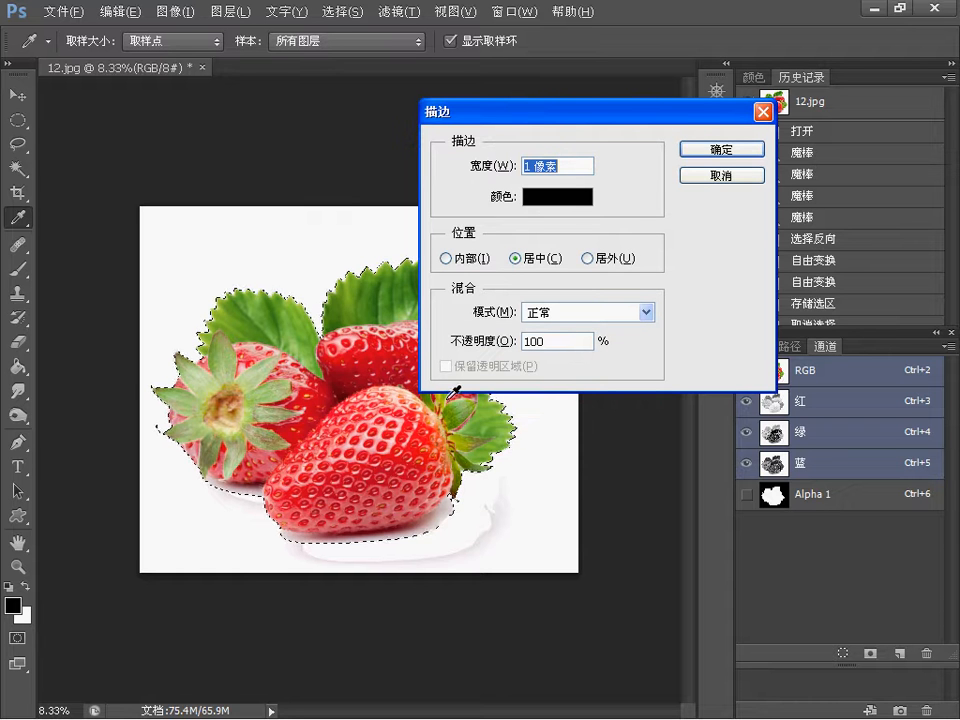
pyautogui.moveTo(533, 167); pyautogui.dragTo(515, 171)
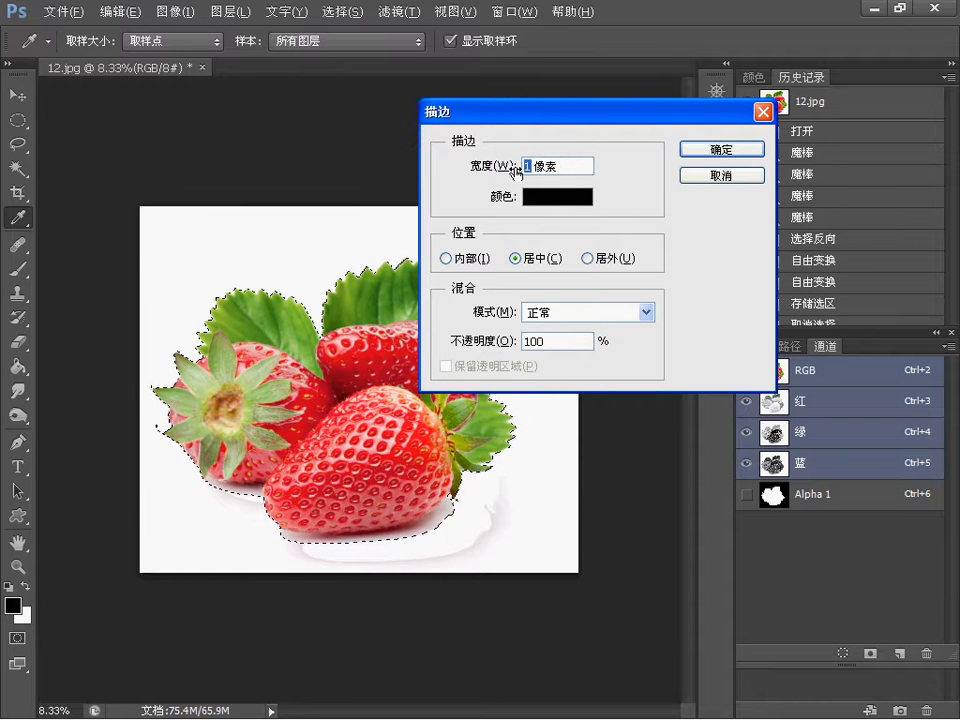
pyautogui.write('5')
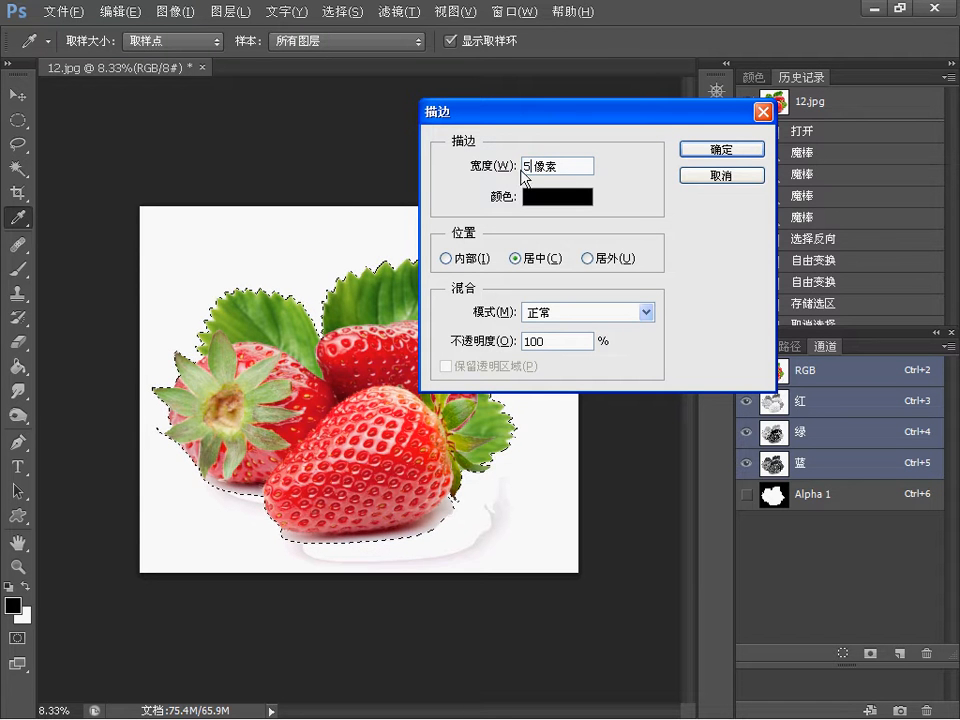
pyautogui.click(610, 204)
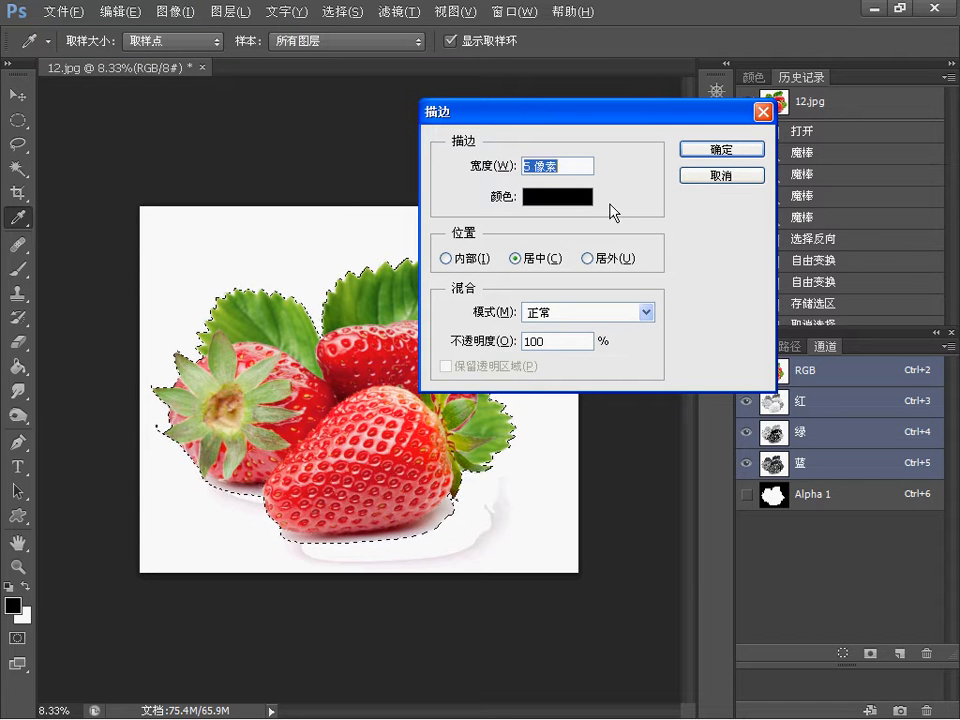
# Change the stroke colour to a saturated blue, 0e24c2
pyautogui.click(546, 203)
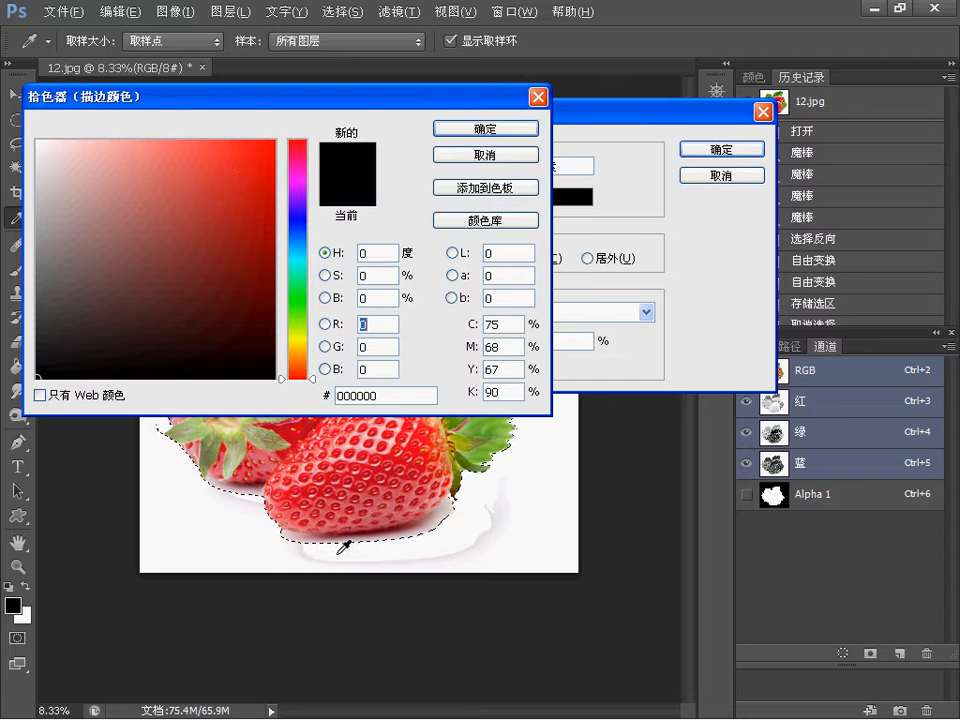
pyautogui.click(296, 224)
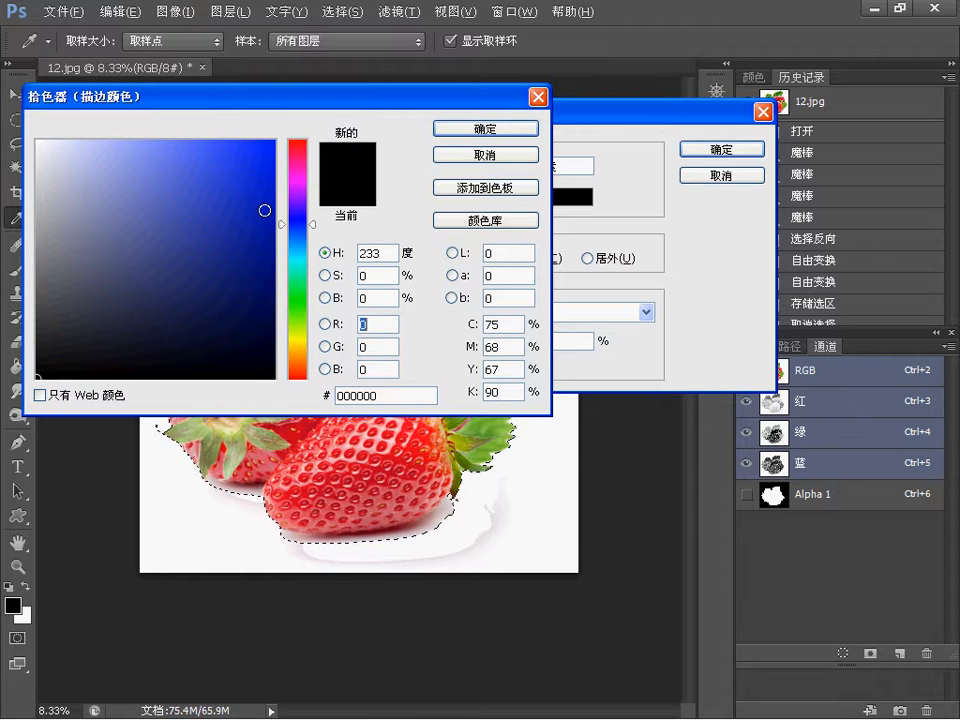
pyautogui.click(259, 198)
pyautogui.click(470, 130)
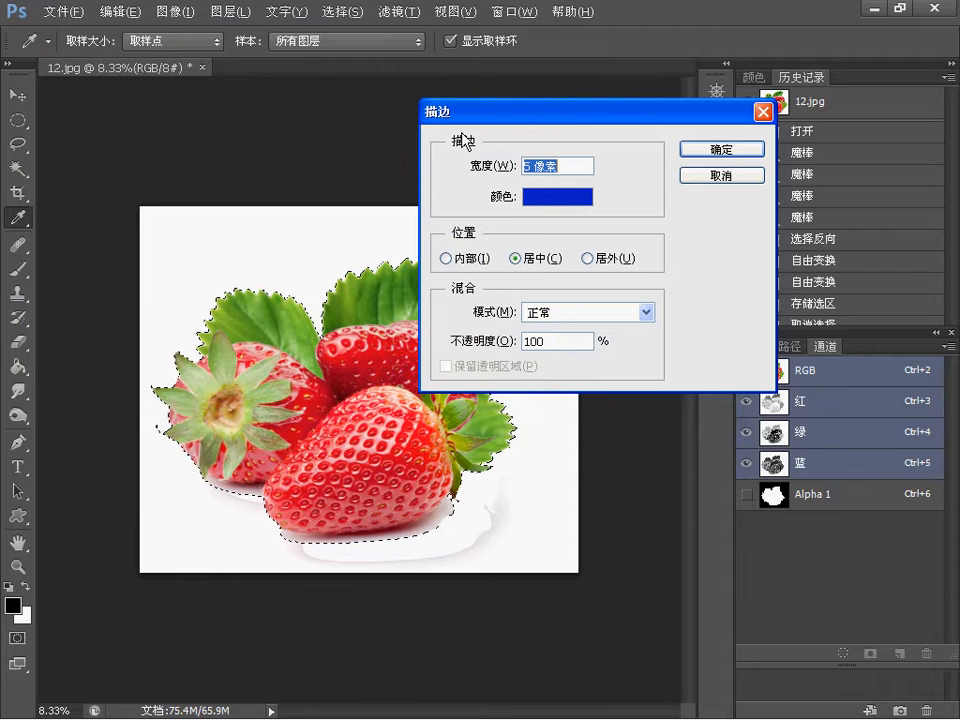
# Place the stroke outside the selection edge, set its width to 100 pixels and apply it
pyautogui.click(587, 260)
pyautogui.click(512, 258)
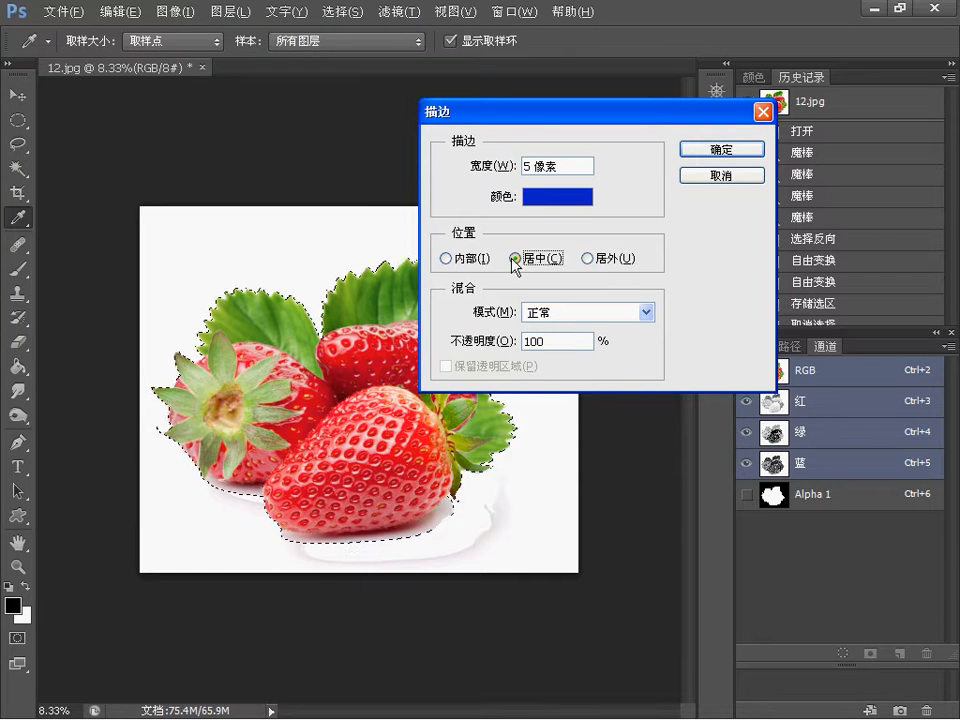
pyautogui.click(444, 259)
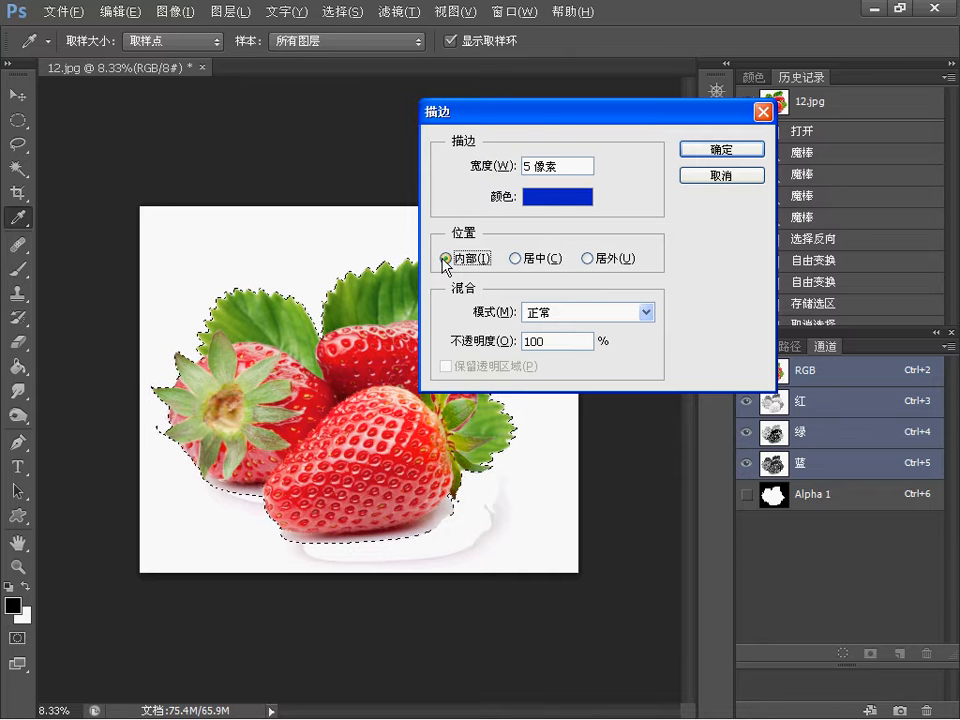
pyautogui.click(588, 259)
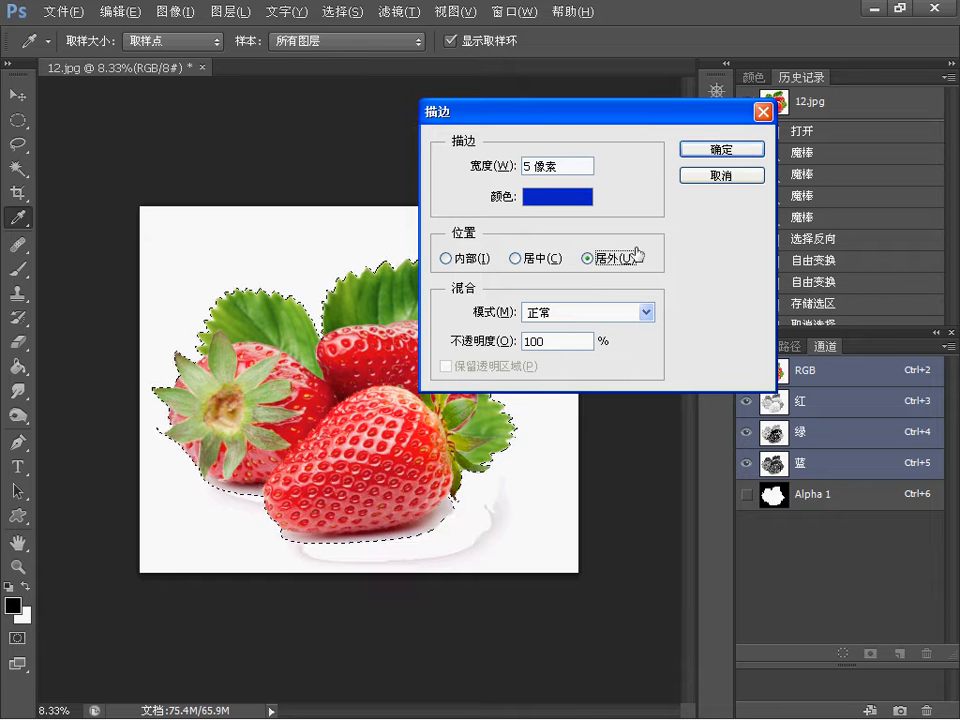
pyautogui.click(526, 166)
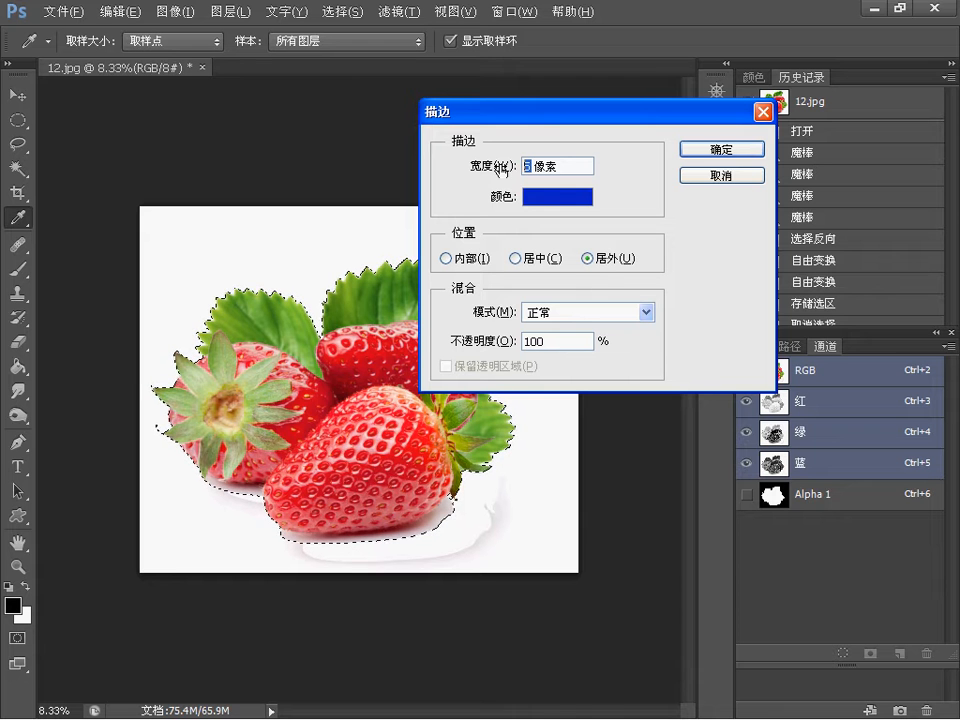
pyautogui.write('100')
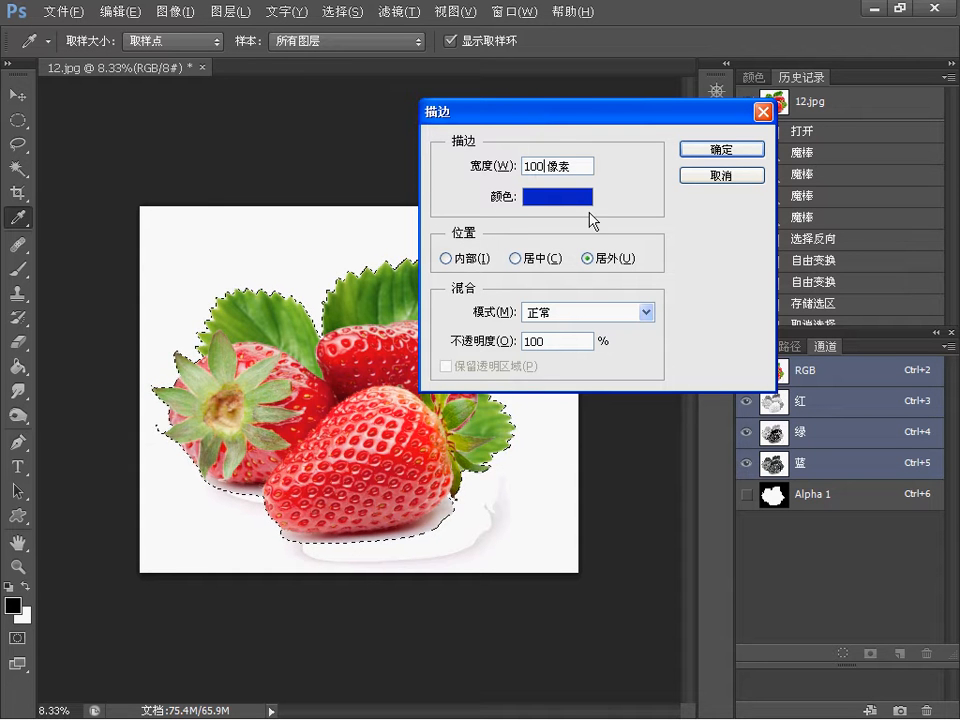
pyautogui.click(722, 180)
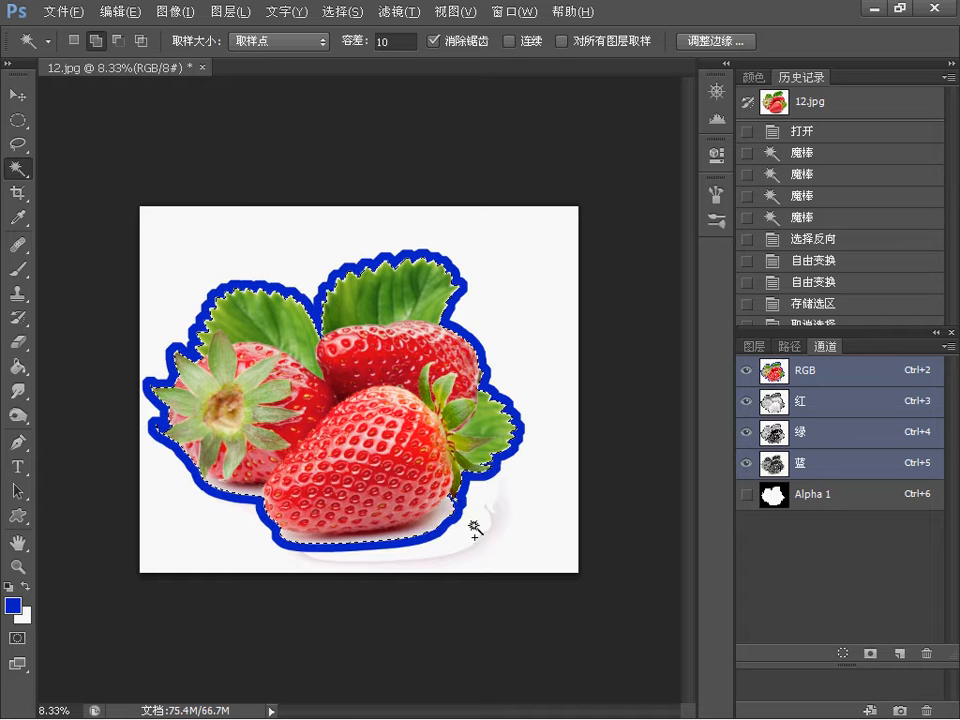
# Show the layers and undo the blue stroke around the strawberries
pyautogui.click(754, 346)
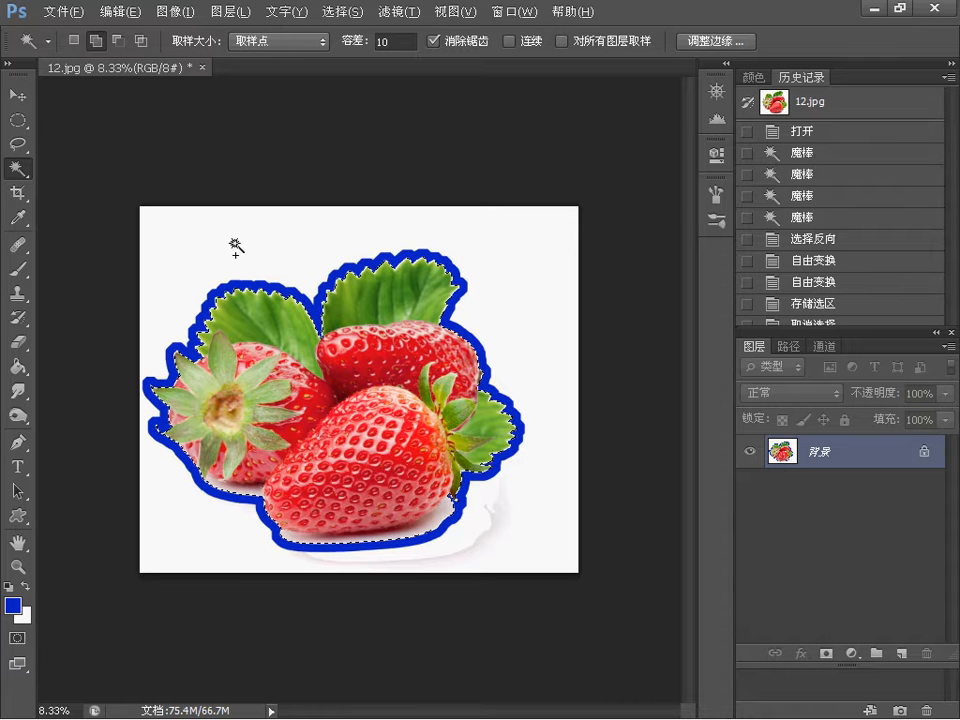
pyautogui.hotkey('ctrl', 'z')
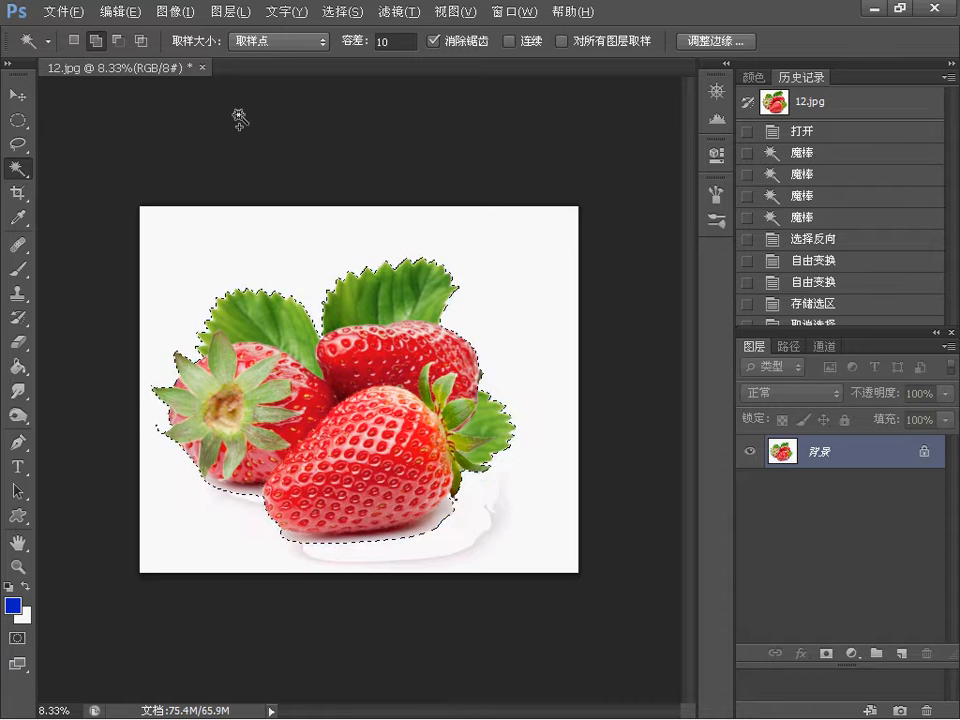
# Start another stroke of the strawberry selection with 50% opacity, centred on the selection edge
pyautogui.click(118, 13)
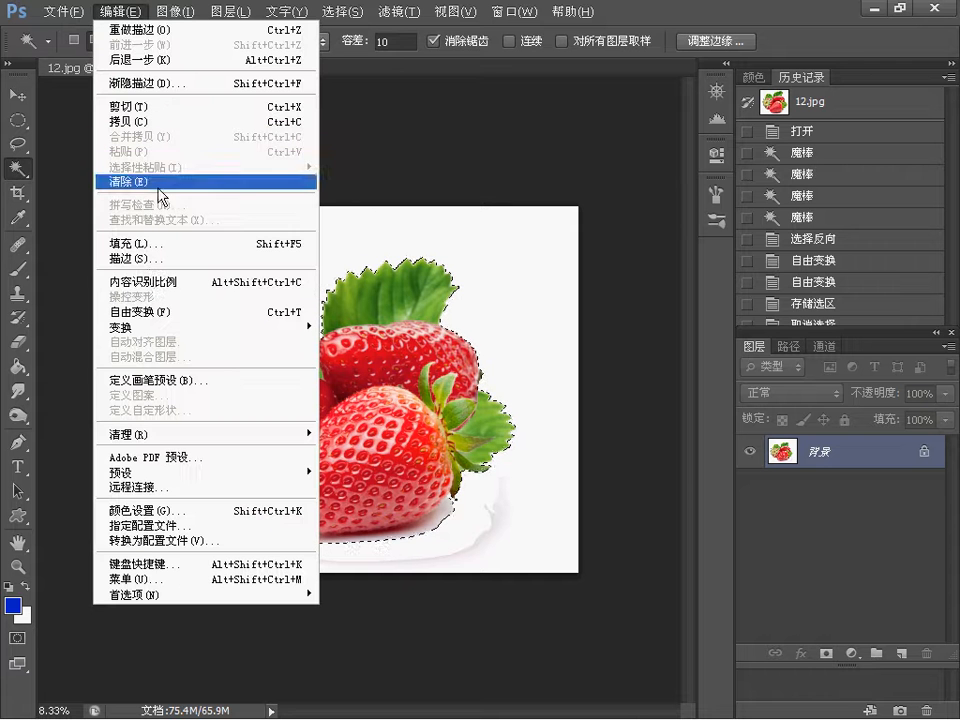
pyautogui.click(150, 258)
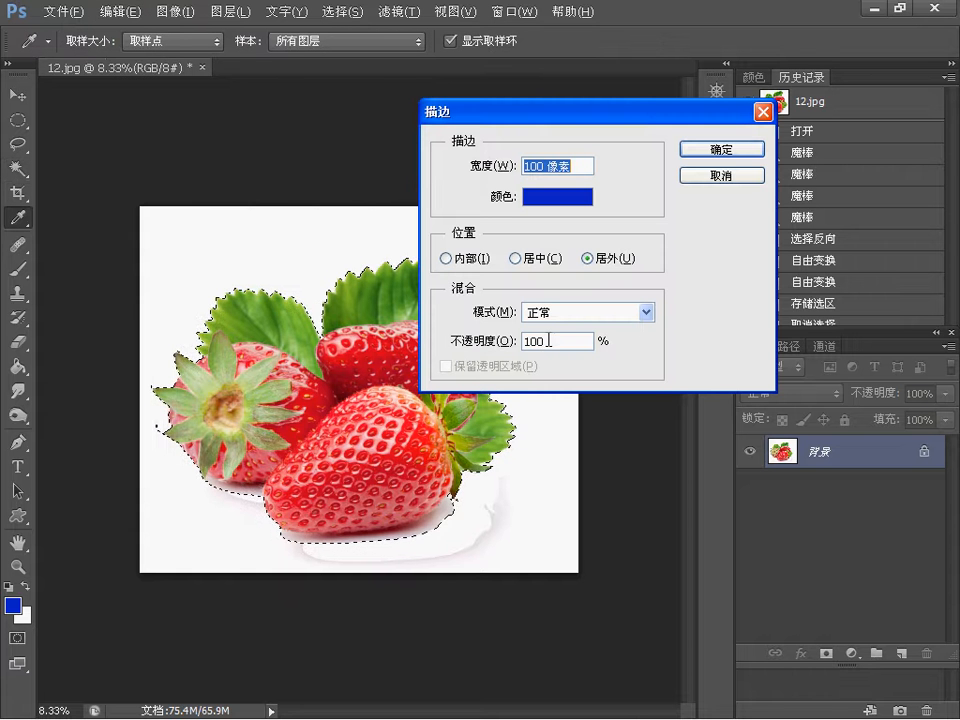
pyautogui.moveTo(545, 341); pyautogui.dragTo(499, 343)
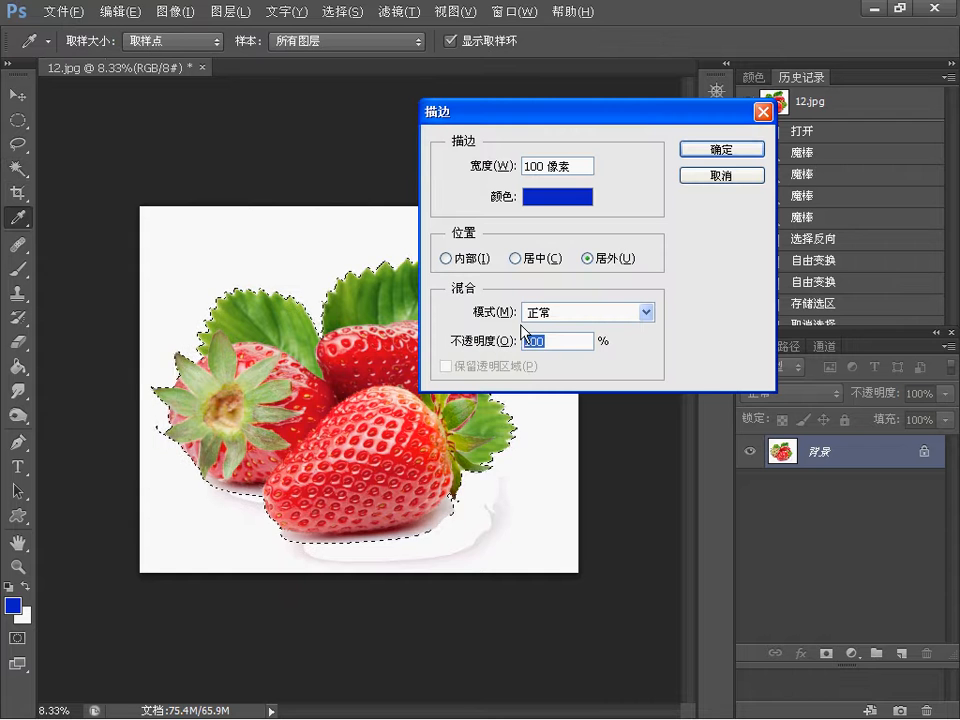
pyautogui.write('50')
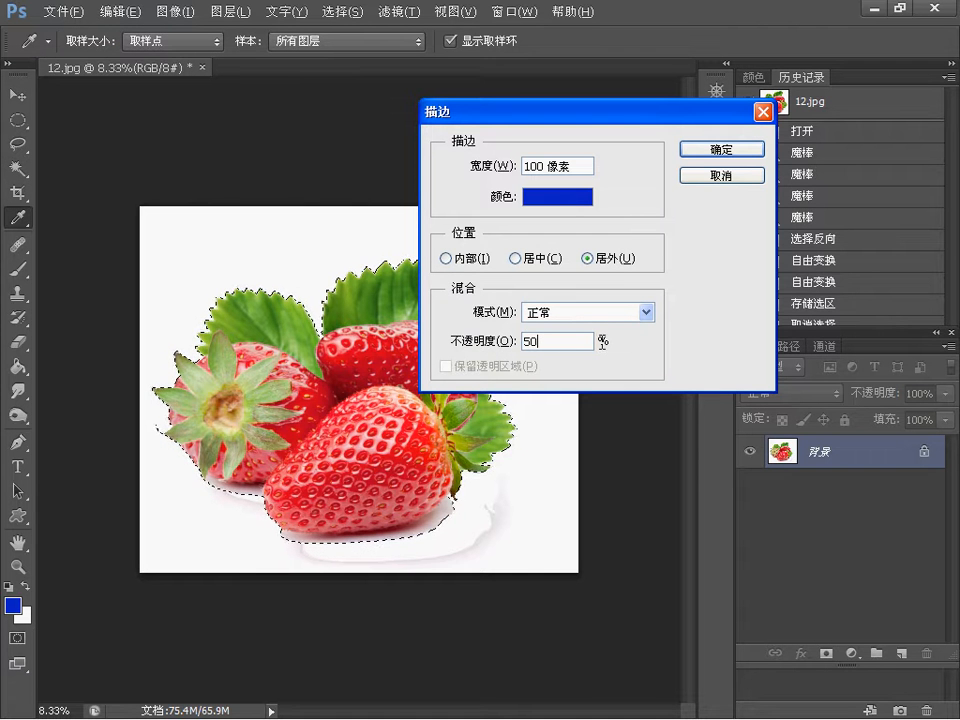
pyautogui.click(514, 258)
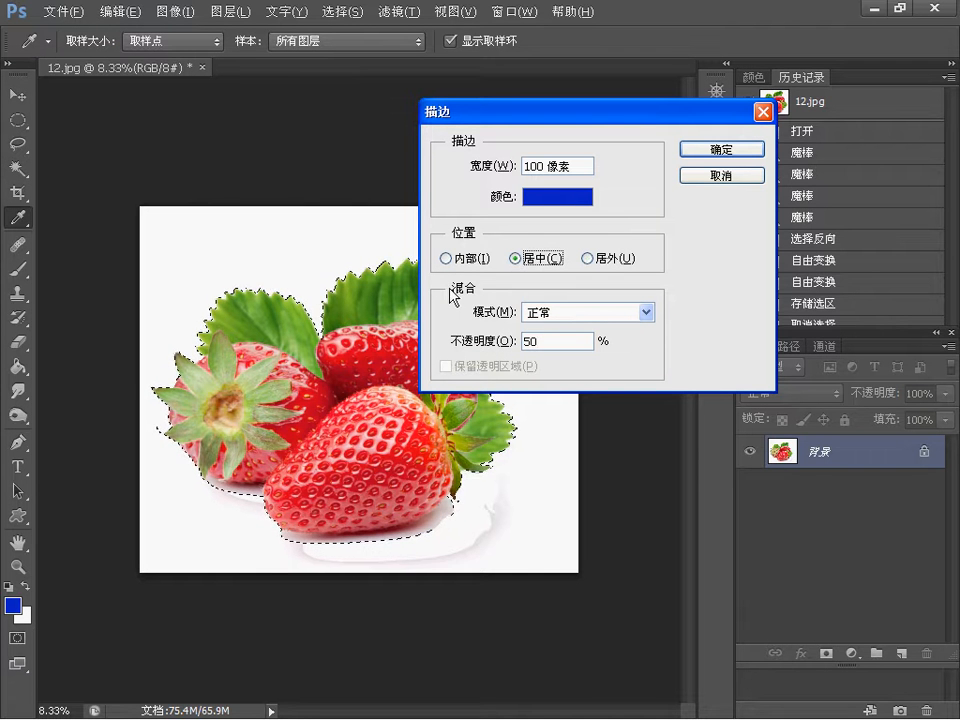
# Change the stroke colour to light pink and apply the stroke to the strawberry selection
pyautogui.click(555, 199)
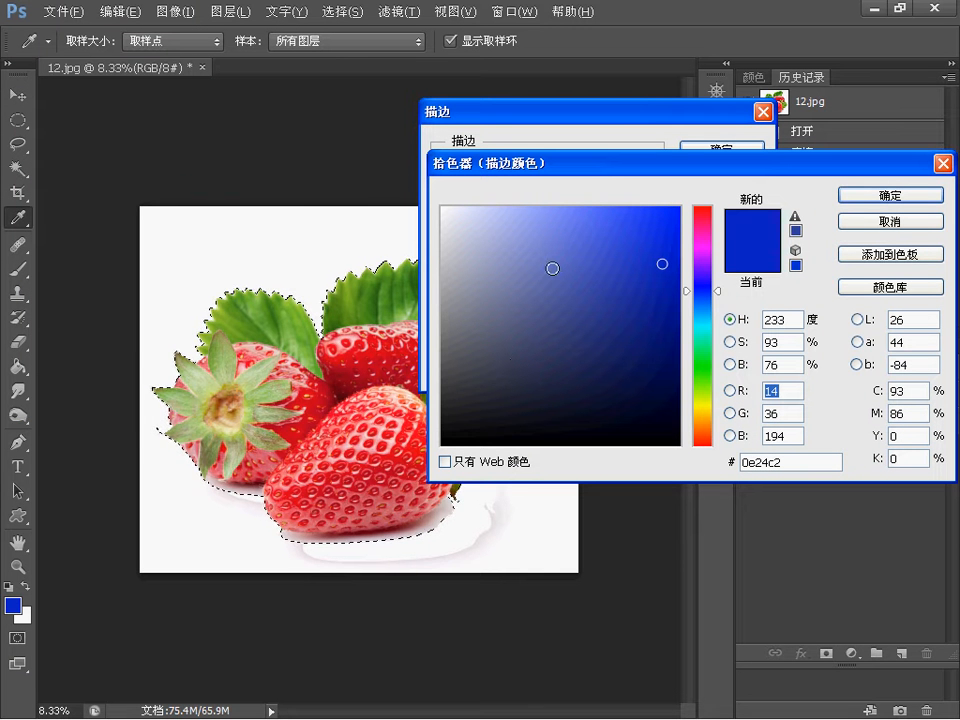
pyautogui.moveTo(703, 412)
pyautogui.mouseDown()
pyautogui.moveTo(701, 424)
pyautogui.moveTo(706, 210)
pyautogui.mouseUp()
pyautogui.moveTo(544, 208); pyautogui.dragTo(494, 210)
pyautogui.click(880, 195)
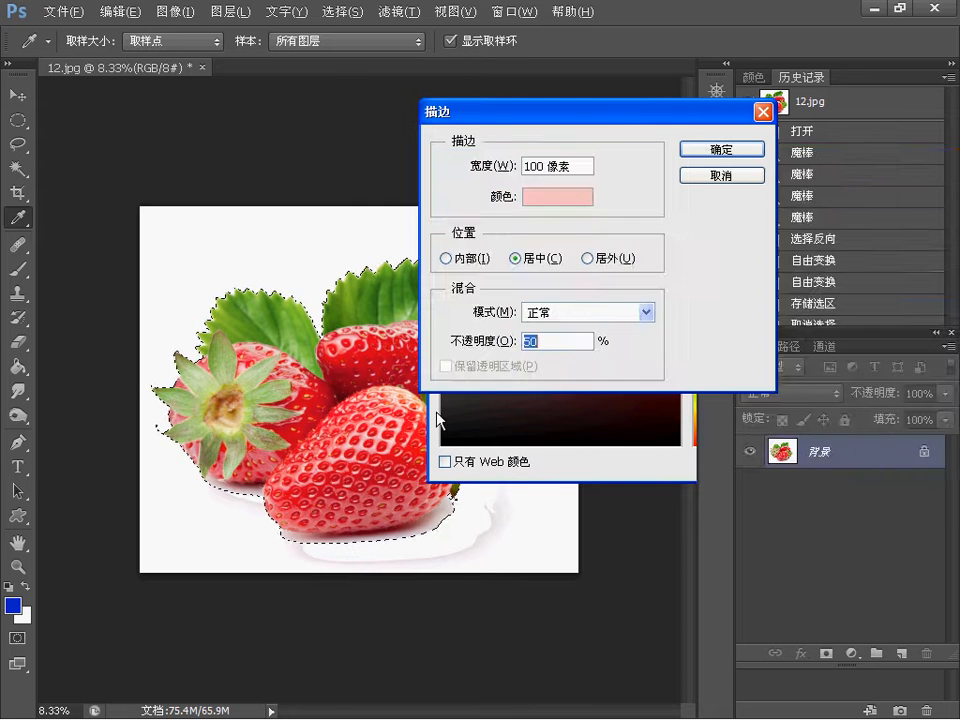
pyautogui.click(699, 155)
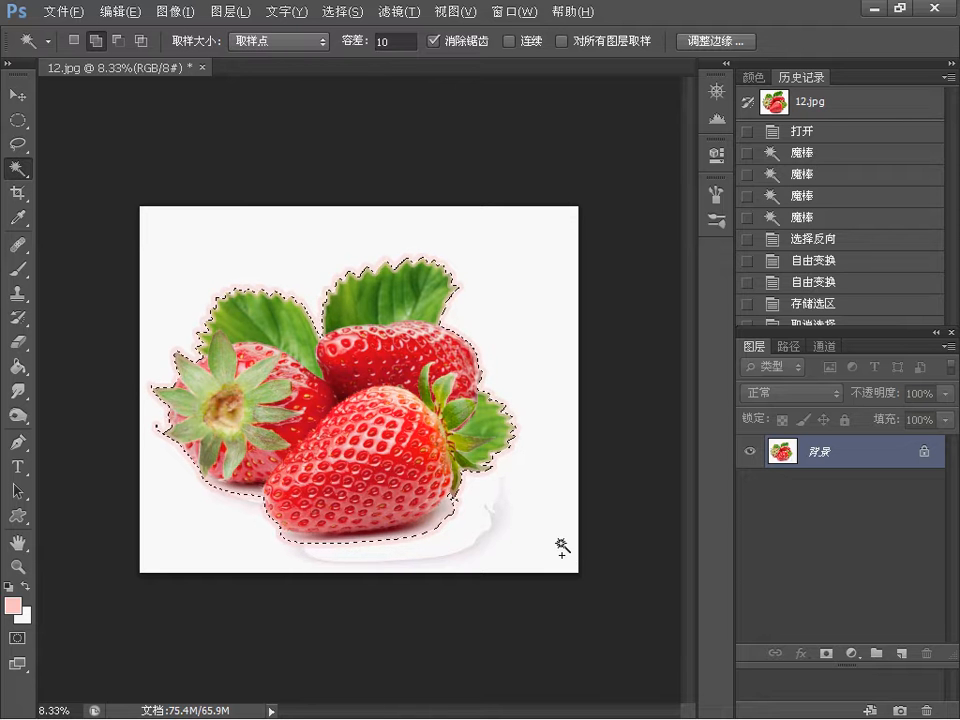
pyautogui.hotkey('alt', 'Tab')
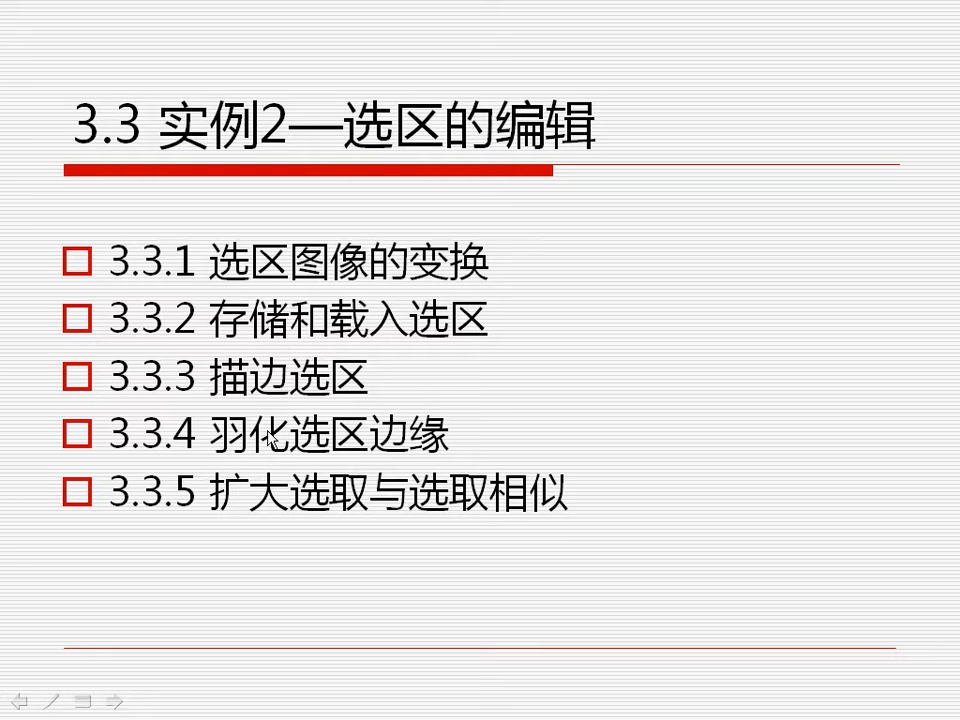
pyautogui.hotkey('alt', 'Tab')
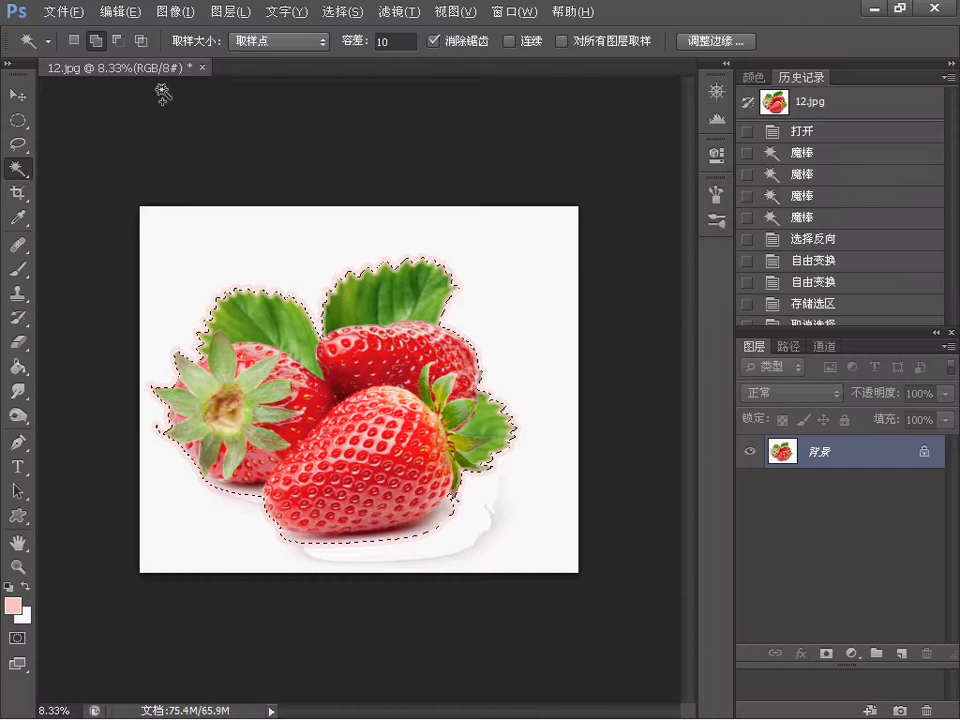
# Revert the image to its original 12.jpg history snapshot and draw a large elliptical selection across the strawberries
pyautogui.click(797, 108)
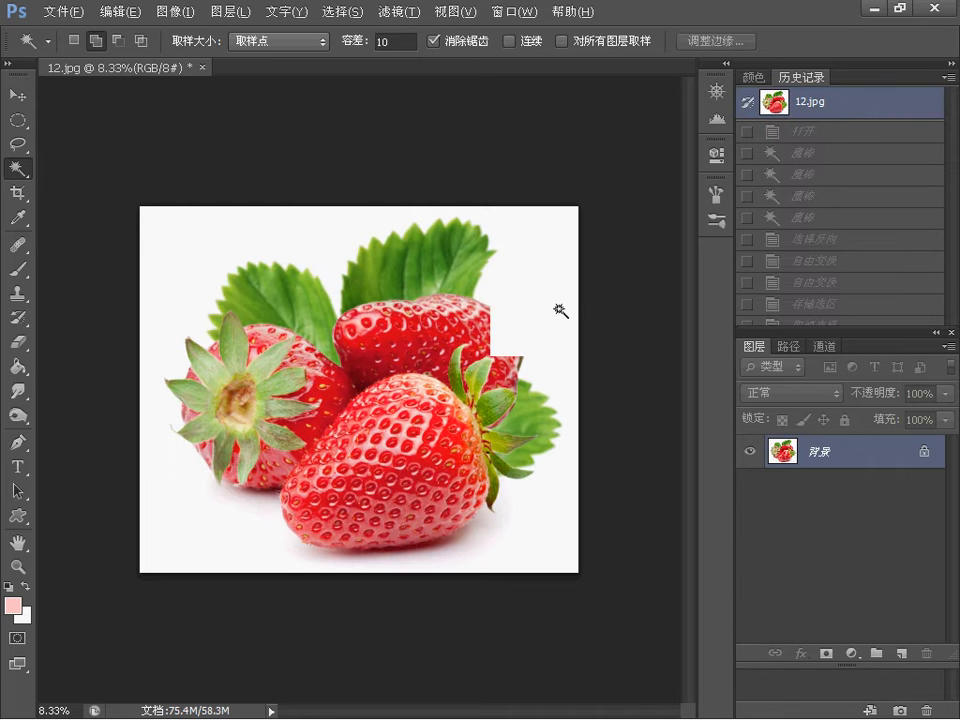
pyautogui.click(18, 121)
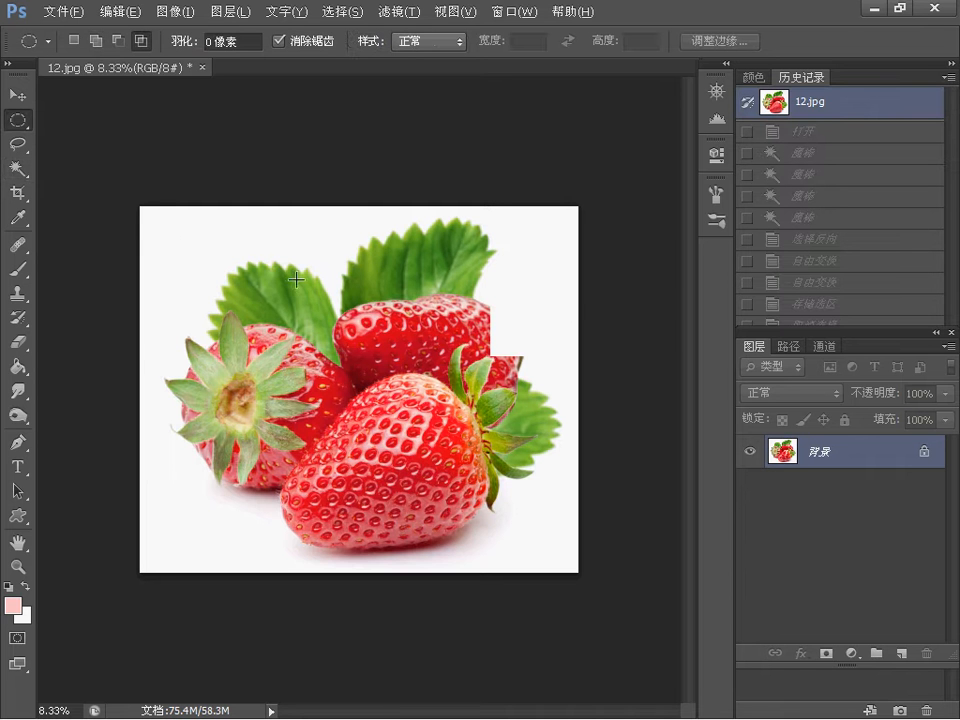
pyautogui.moveTo(196, 254); pyautogui.dragTo(516, 514)
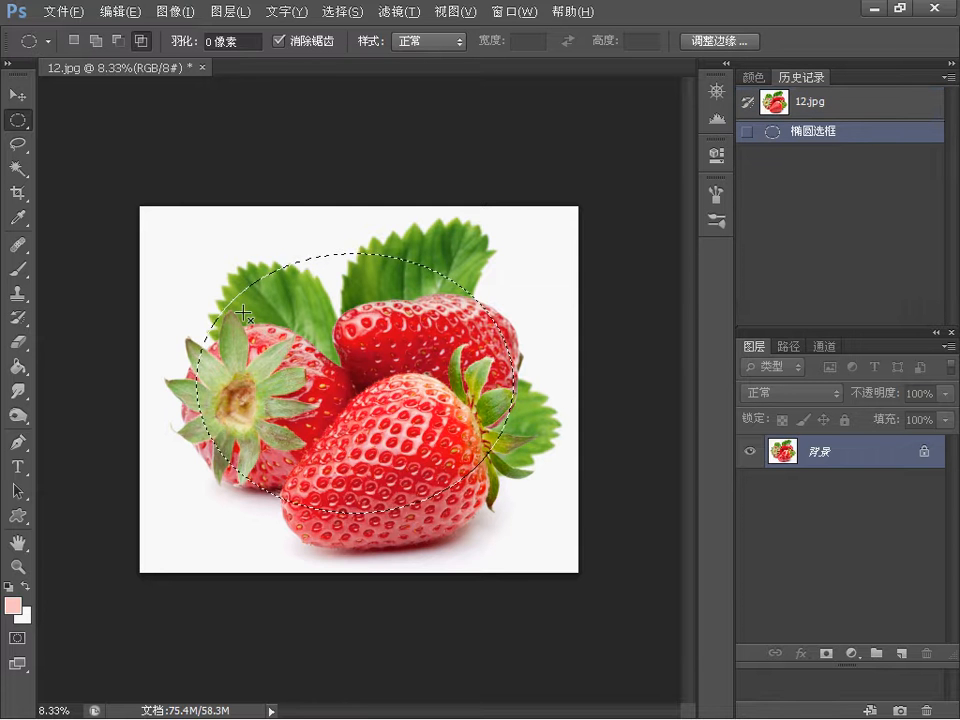
# Set the Elliptical Marquee tool's feather to 100 pixels
pyautogui.rightClick(446, 300)
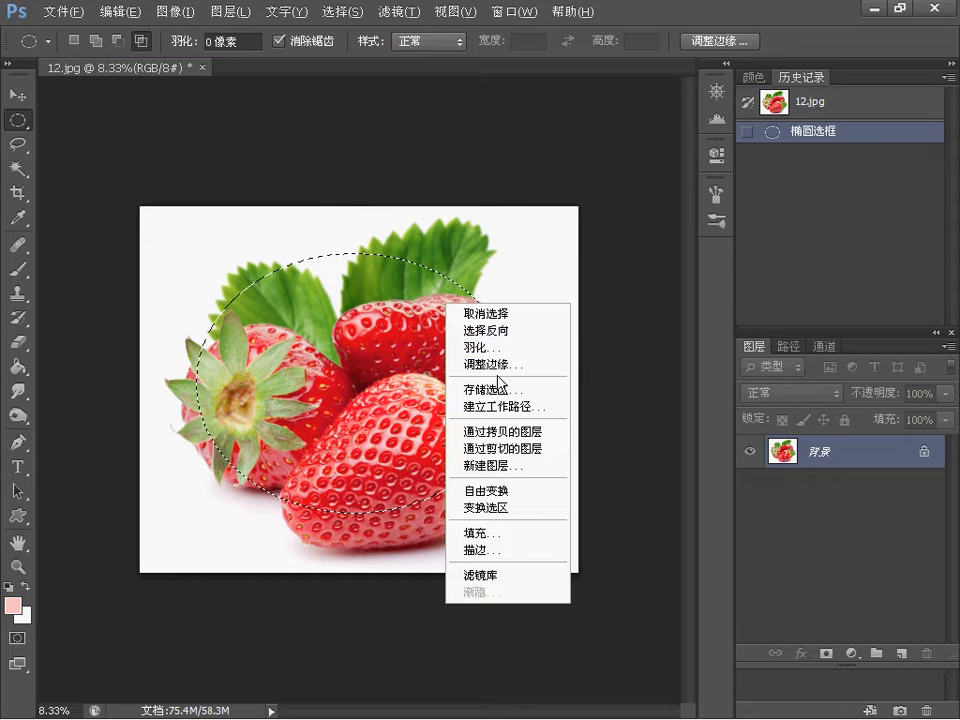
pyautogui.click(615, 13)
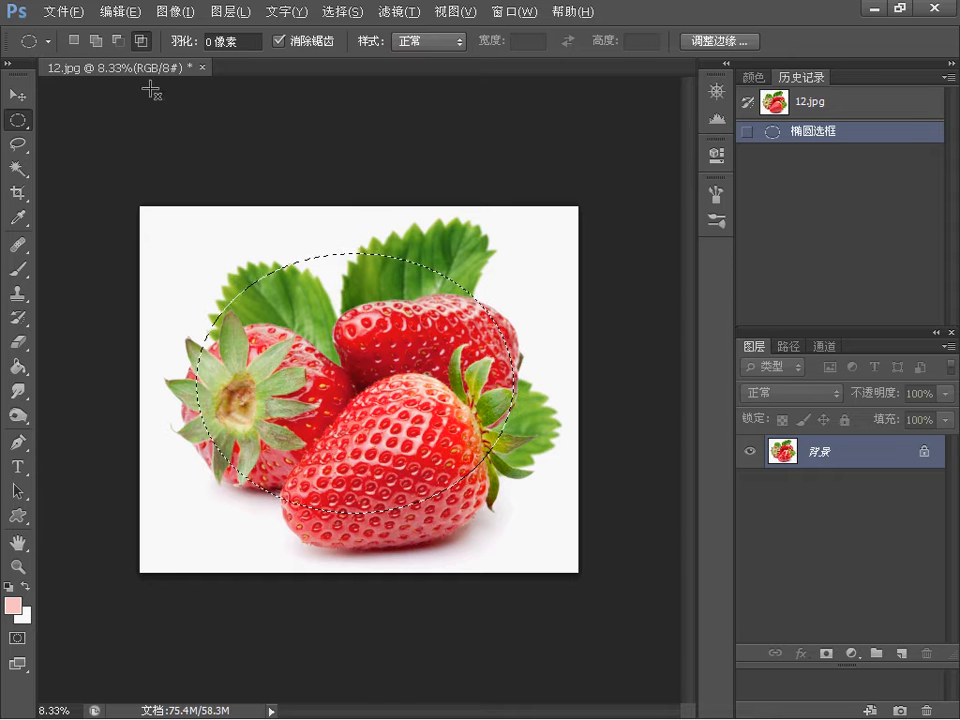
pyautogui.click(210, 40)
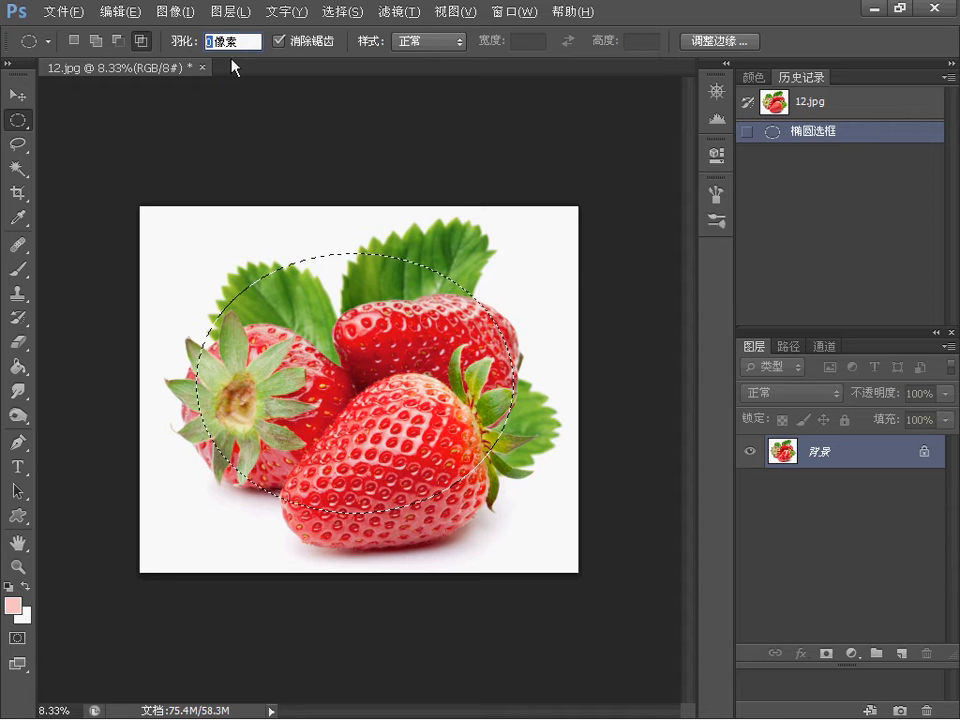
pyautogui.write('1')
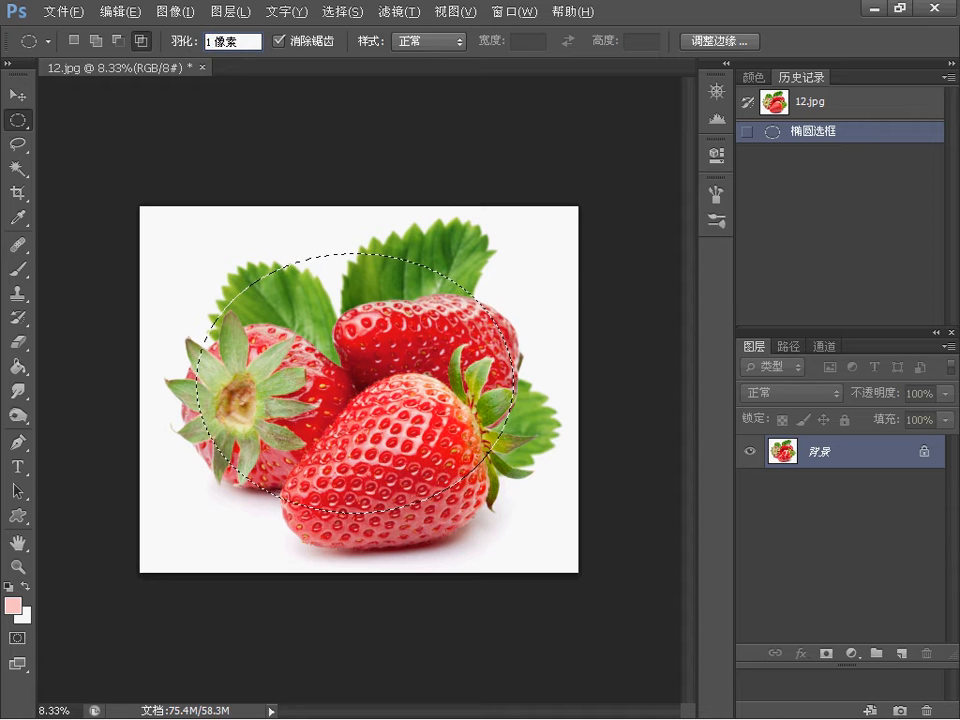
pyautogui.write('00')
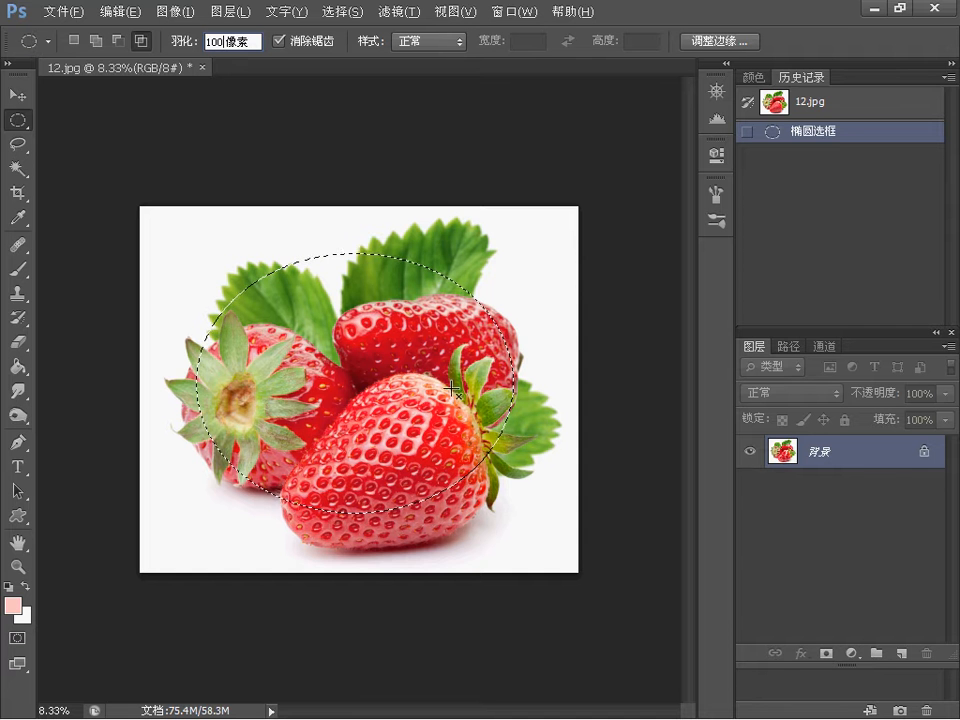
# Invert the elliptical selection and convert the background of 12.jpg into a regular layer
pyautogui.press('Return')
pyautogui.click(335, 12)
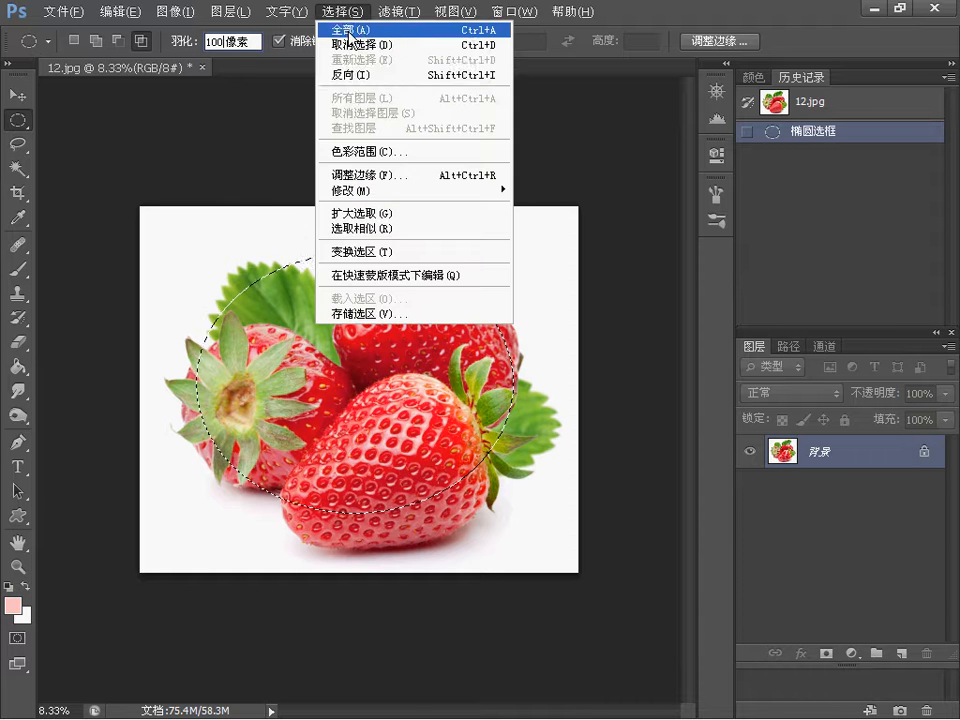
pyautogui.click(348, 75)
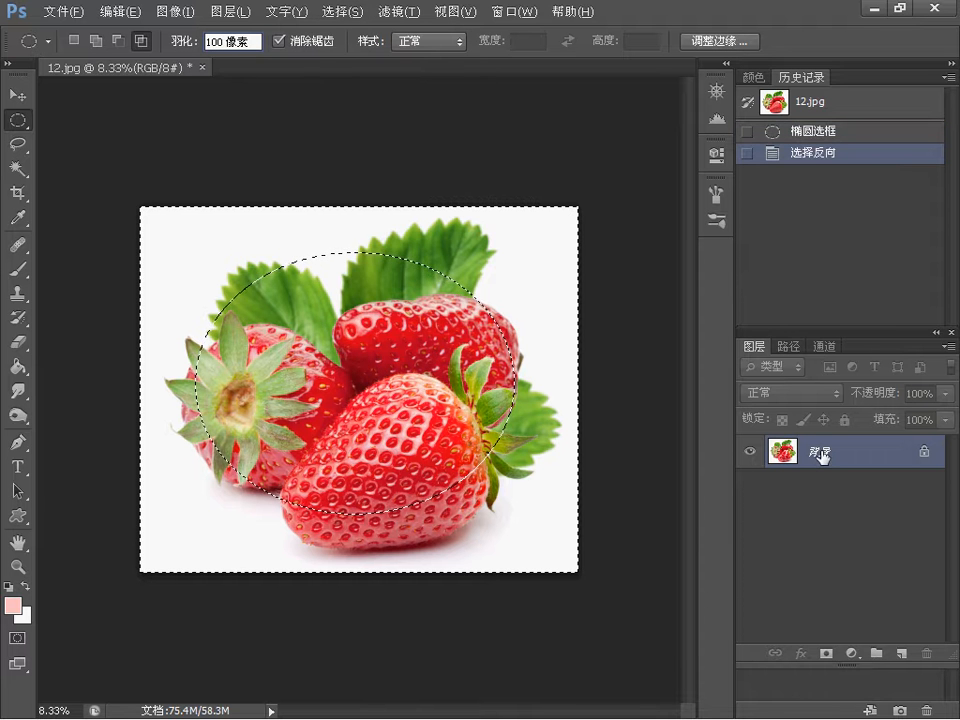
pyautogui.doubleClick(818, 455)
pyautogui.click(528, 272)
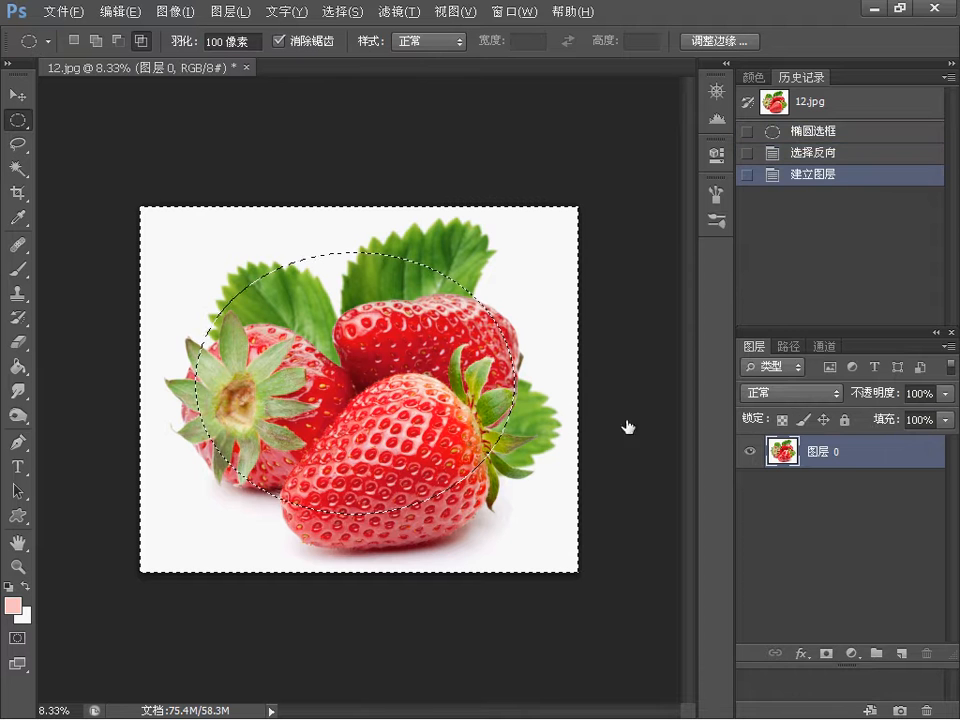
# Try clearing the area outside the unfeathered ellipse and undo the clearing
pyautogui.press('Delete')
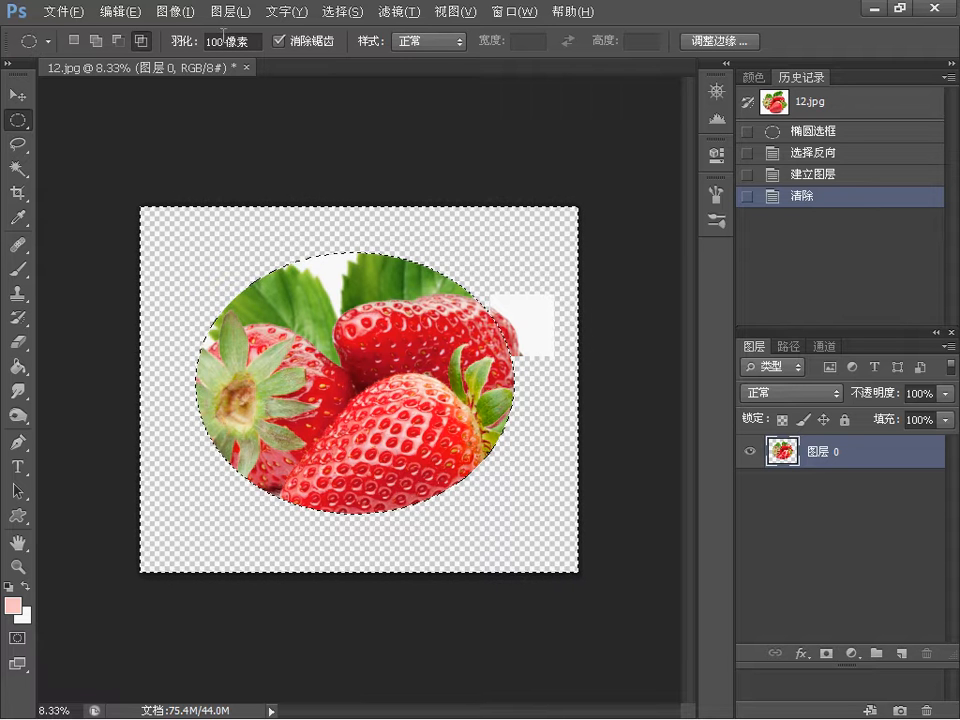
pyautogui.hotkey('ctrl', 'z')
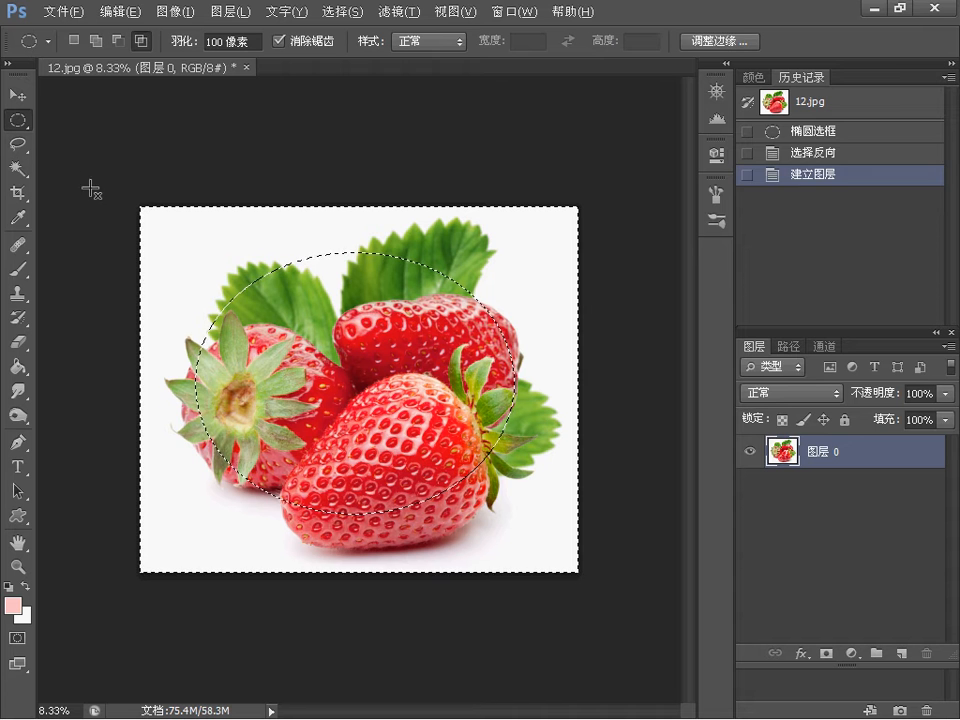
# Replace the selection with a new ellipse over the strawberries using the 100-pixel feather, inverted, and try clearing everything outside it
pyautogui.hotkey('ctrl', 'd')
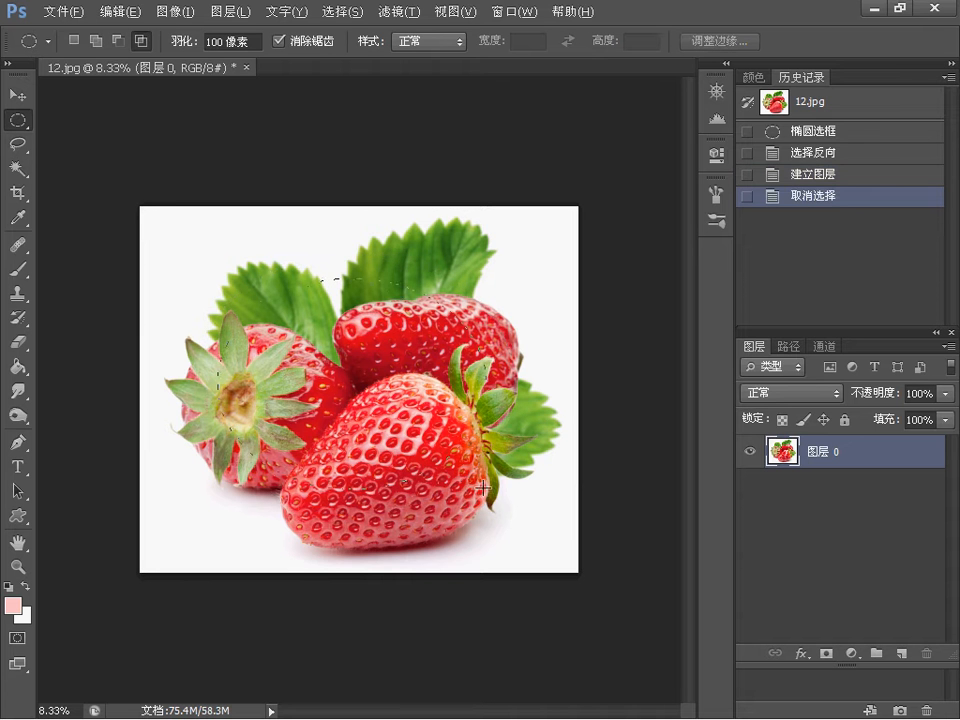
pyautogui.moveTo(509, 497); pyautogui.dragTo(512, 498)
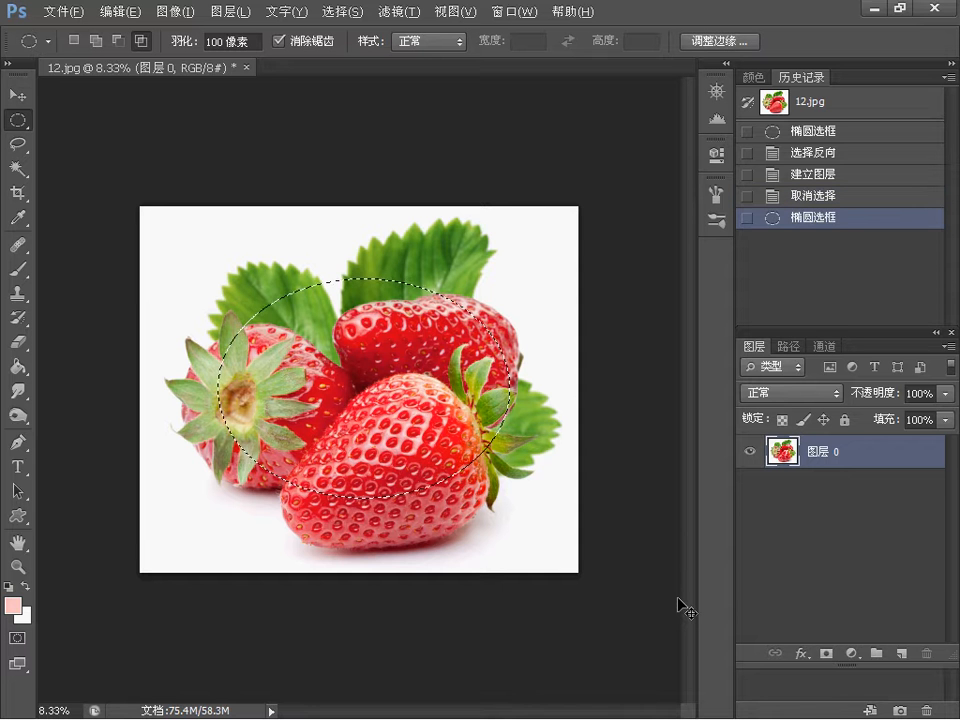
pyautogui.hotkey('ctrl', 'shift', 'i')
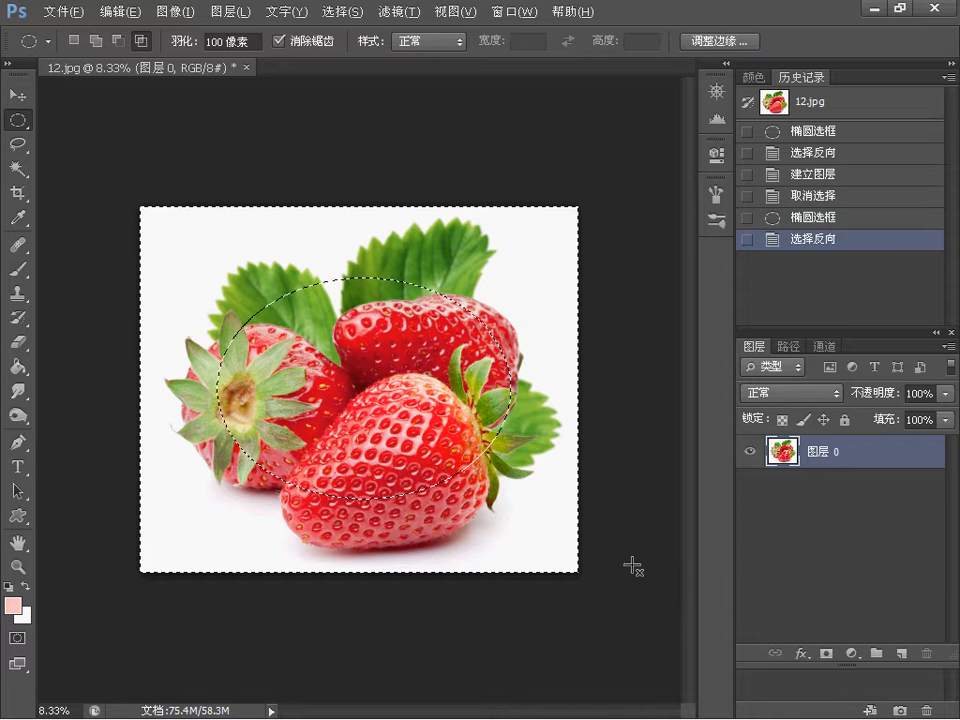
pyautogui.press('Delete')
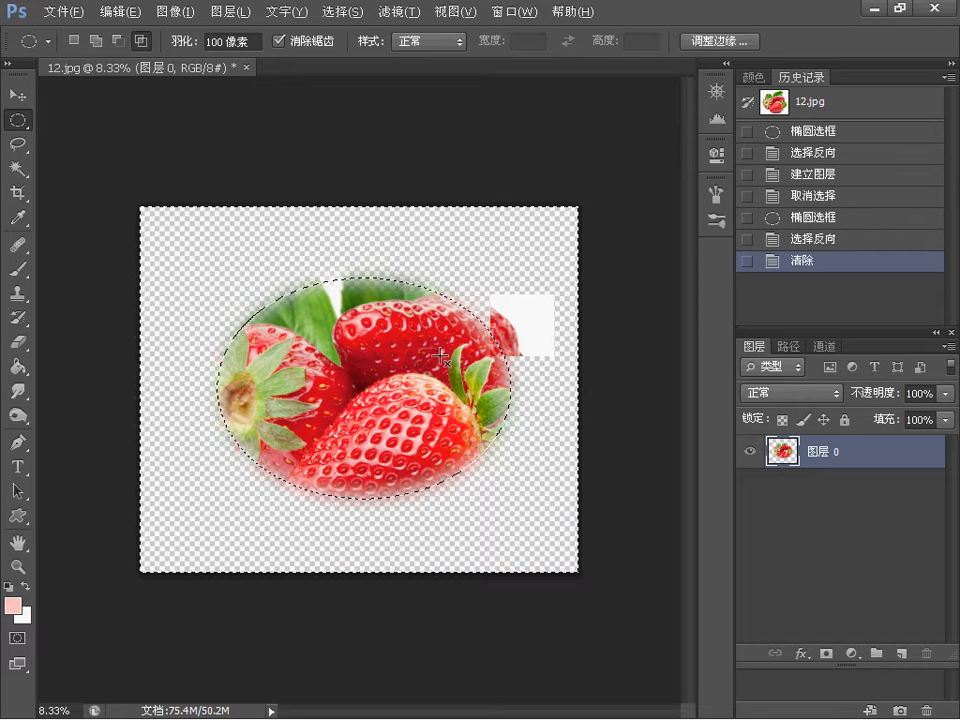
pyautogui.hotkey('ctrl', 'z')
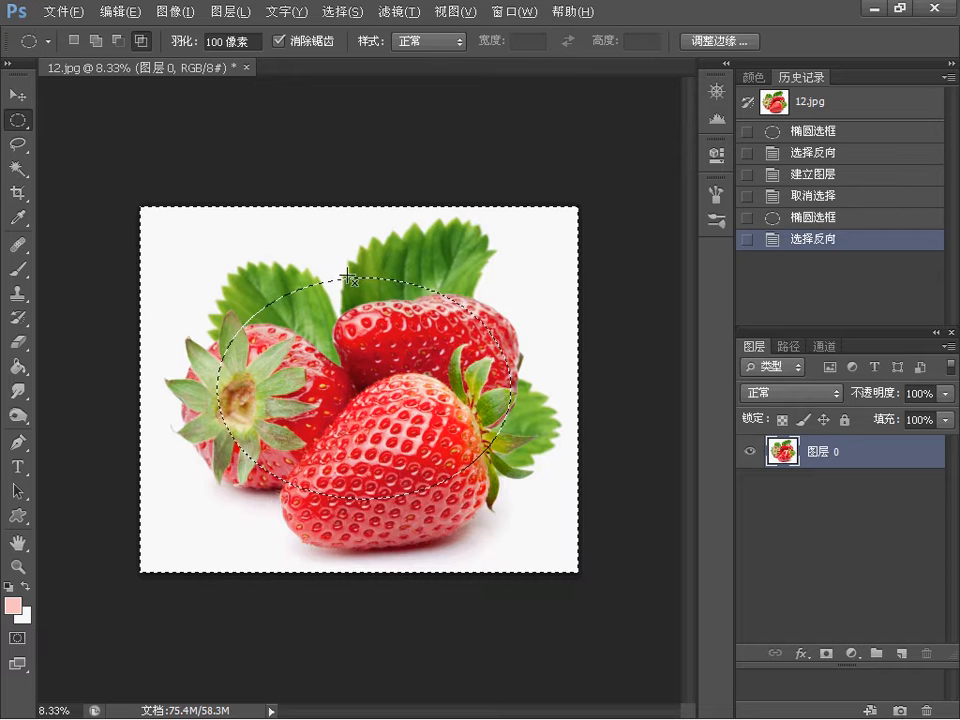
# Feather the inverted selection with a 150-pixel radius and clear the area around the strawberries, leaving nothing selected
pyautogui.rightClick(347, 272)
pyautogui.click(383, 314)
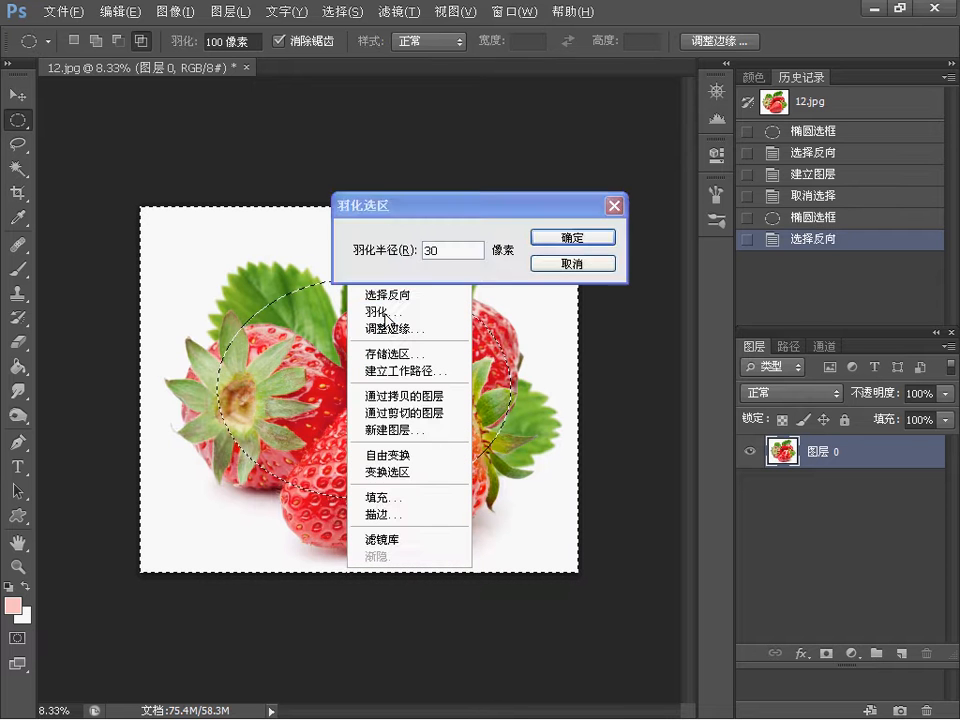
pyautogui.click(463, 249)
pyautogui.doubleClick(470, 252)
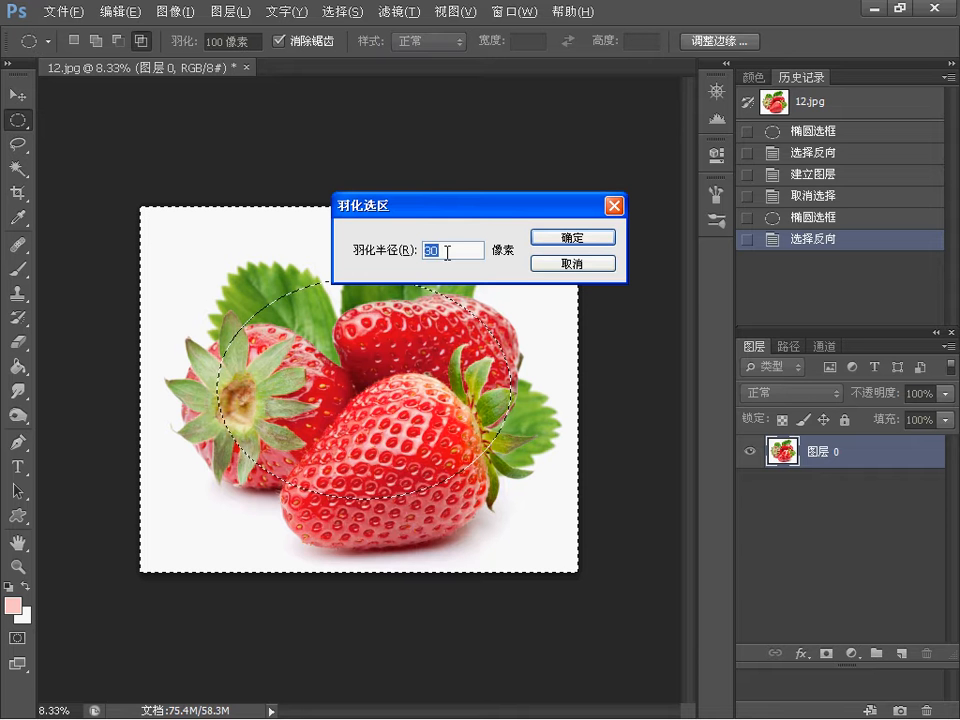
pyautogui.write('150')
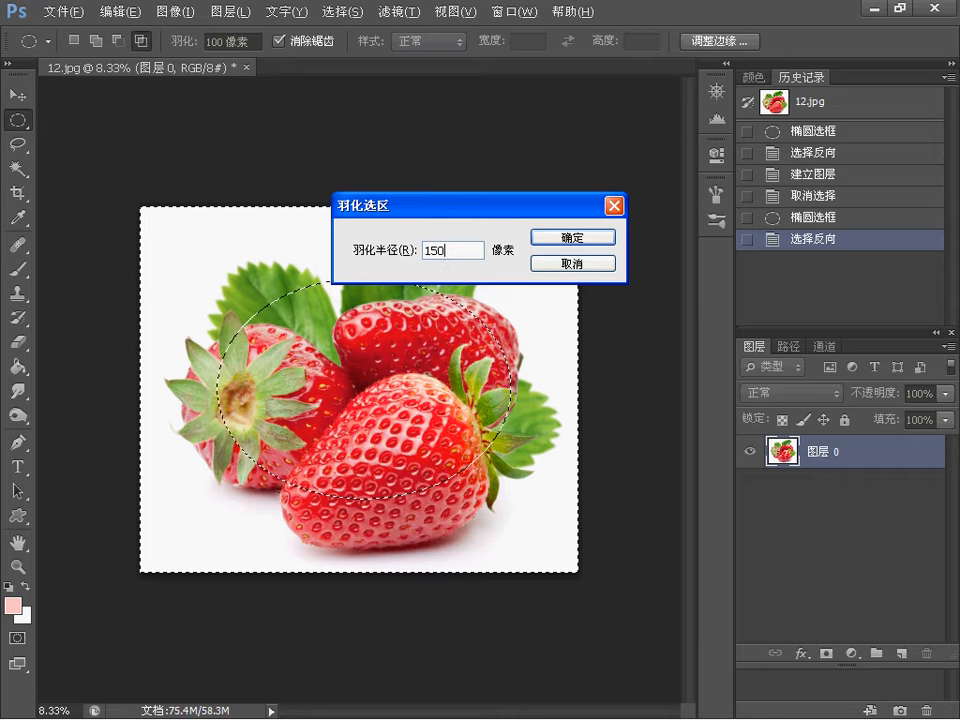
pyautogui.click(585, 238)
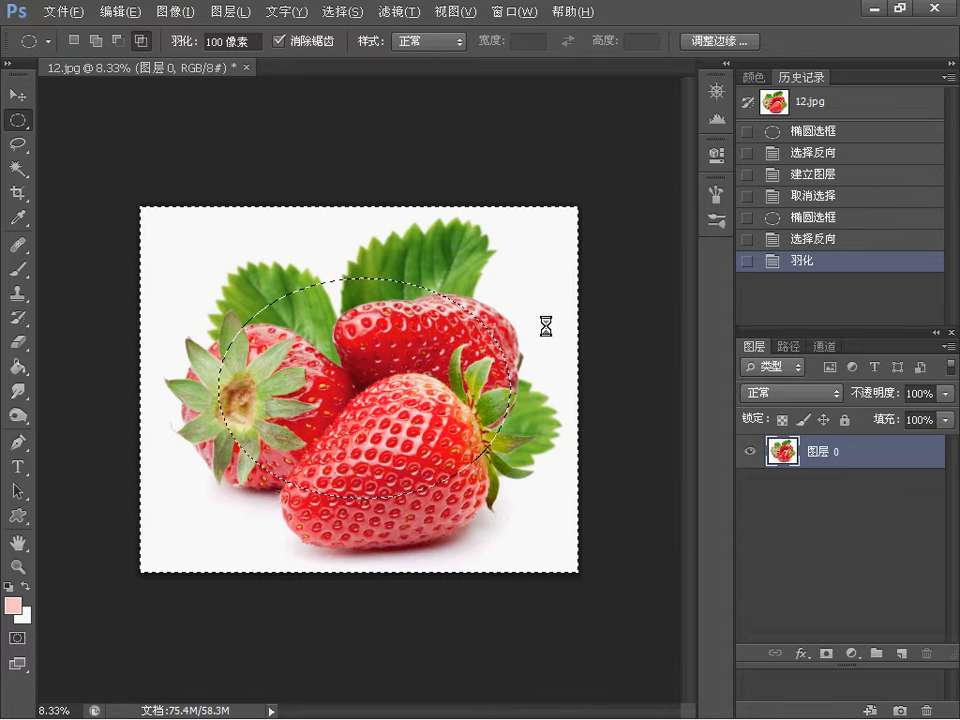
pyautogui.press('Delete')
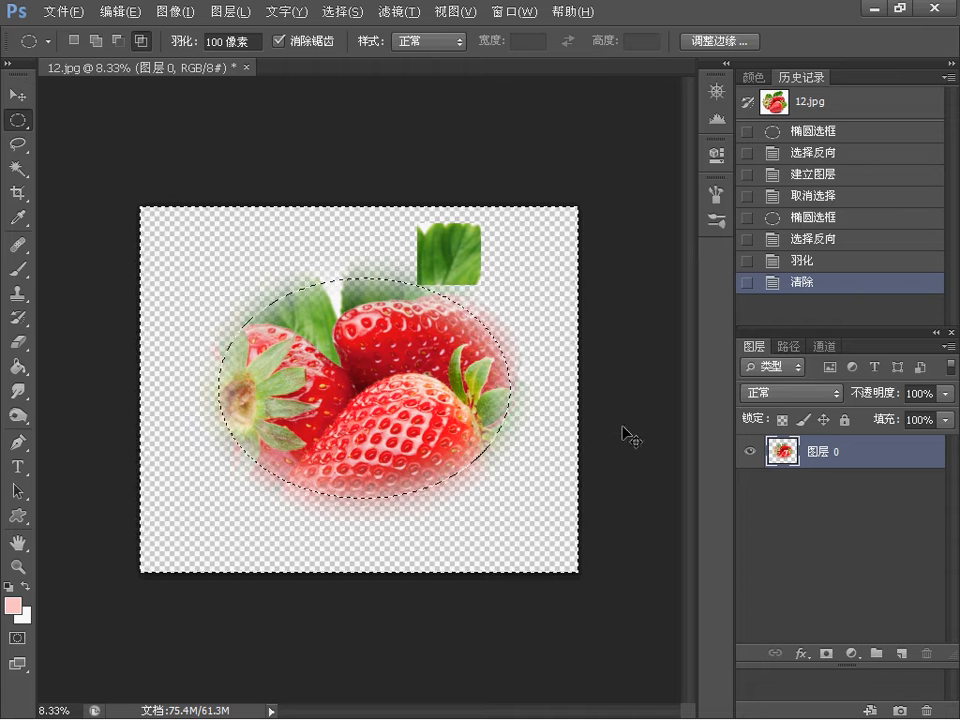
pyautogui.hotkey('ctrl', 'd')
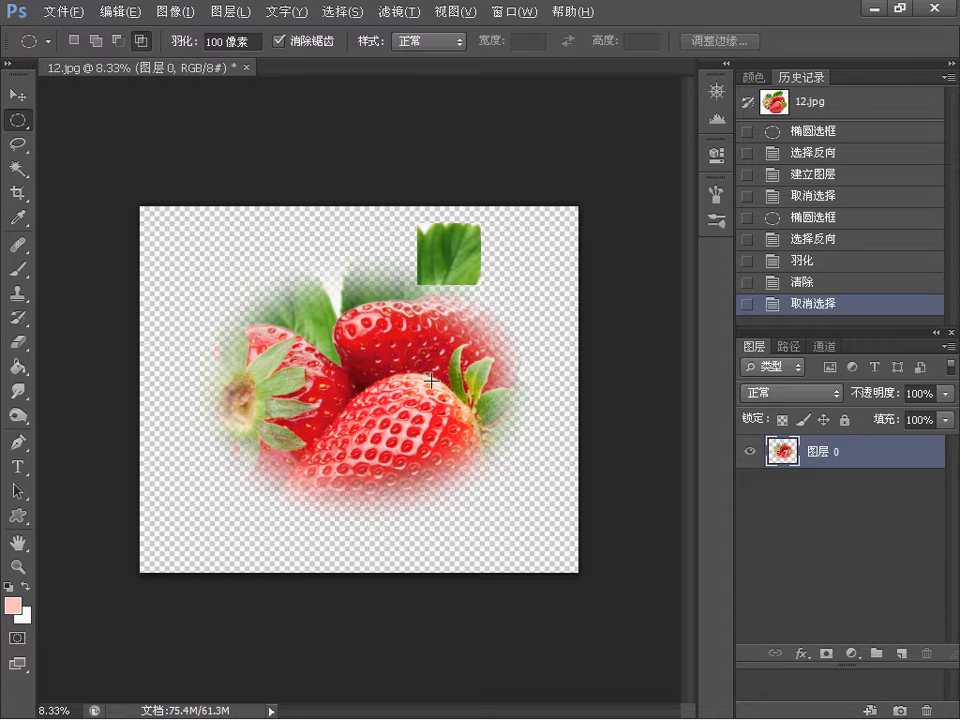
pyautogui.hotkey('alt', 'Tab')
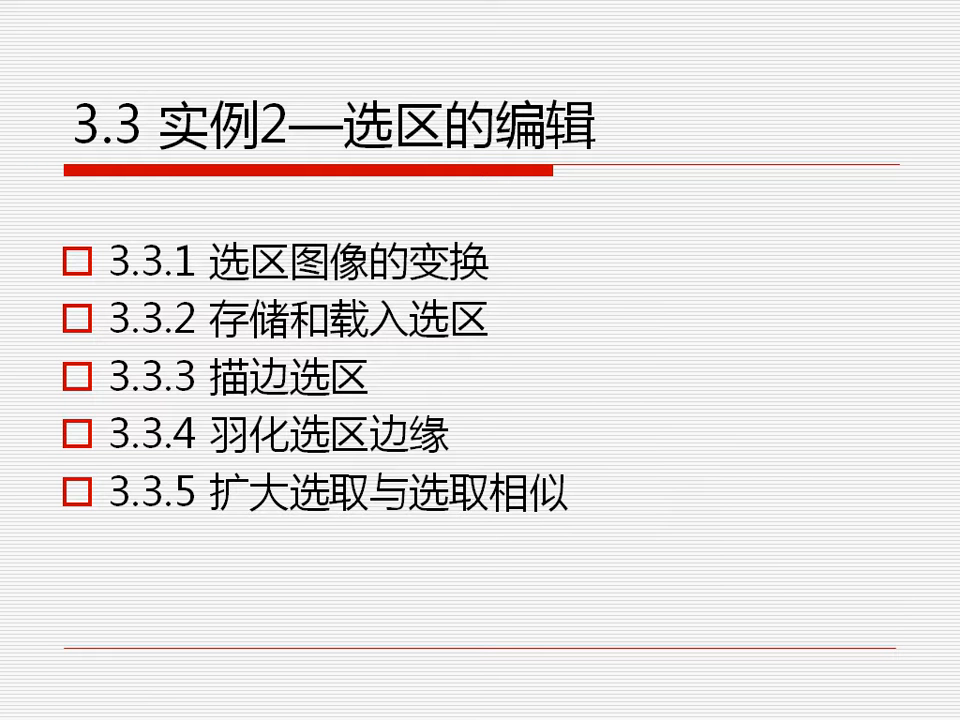
pyautogui.hotkey('alt', 'Tab')
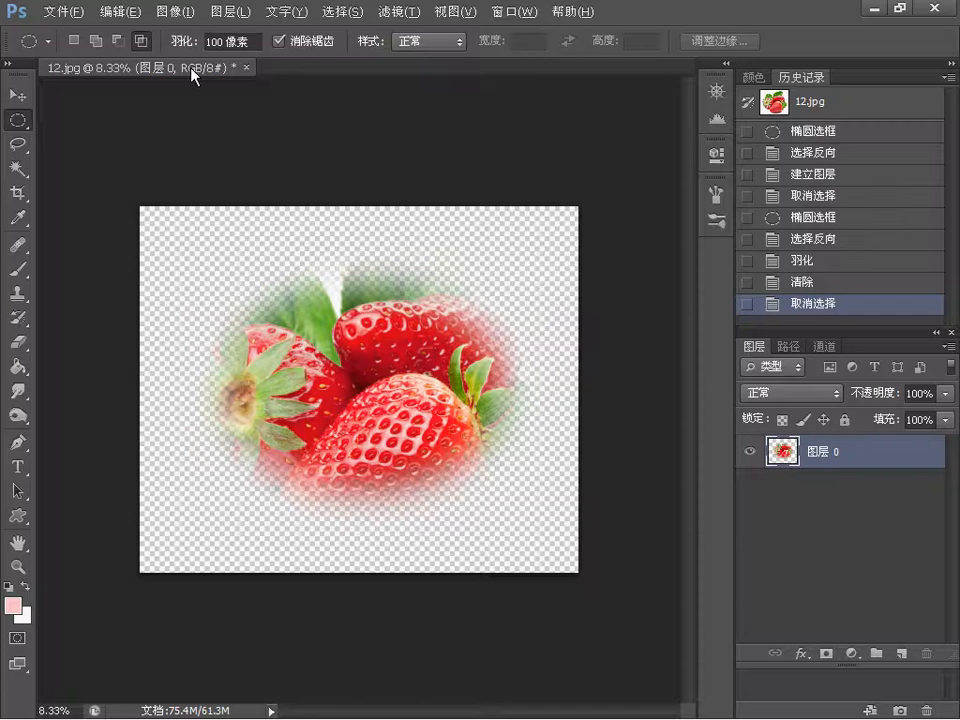
# Open the apple picture 图16 from the ch03 folder, browsing the files as thumbnails
pyautogui.click(62, 12)
pyautogui.click(80, 46)
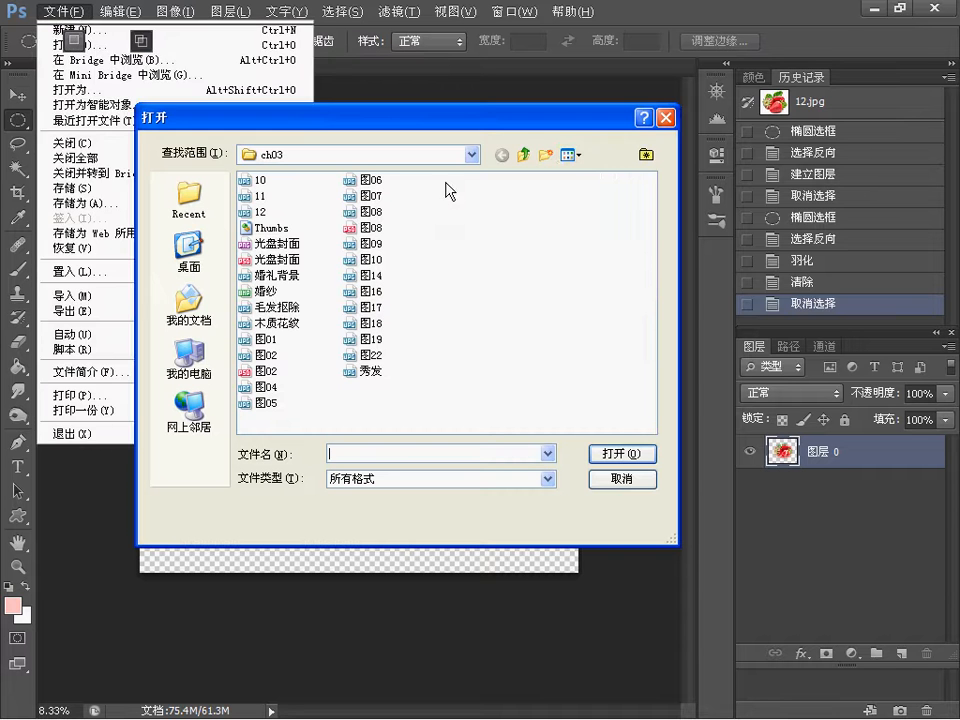
pyautogui.click(570, 155)
pyautogui.click(604, 174)
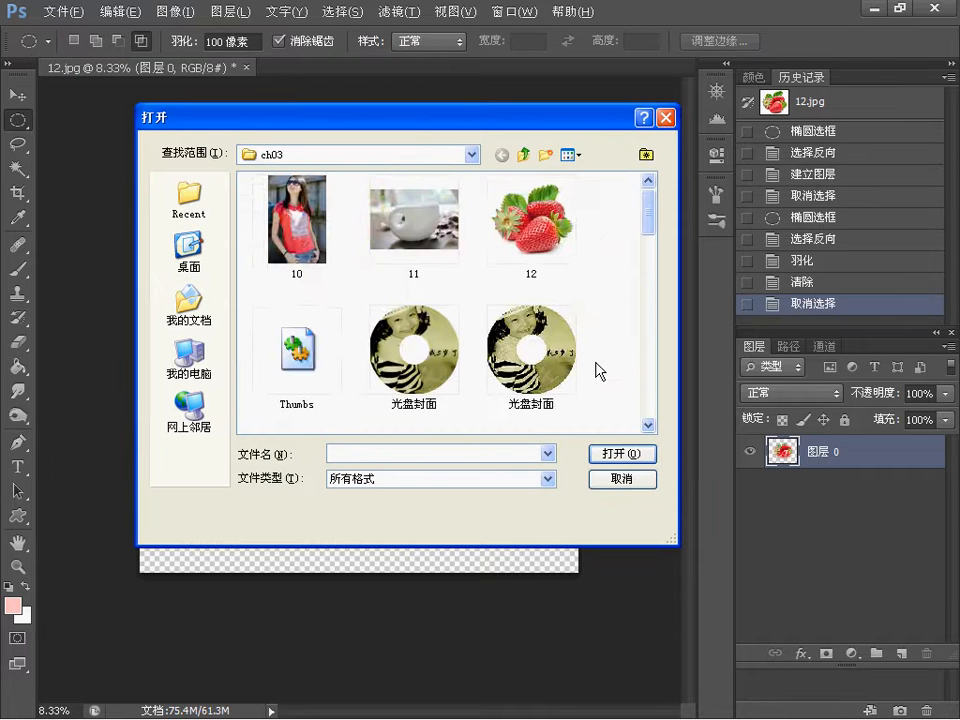
pyautogui.scroll(-10, 604, 292)
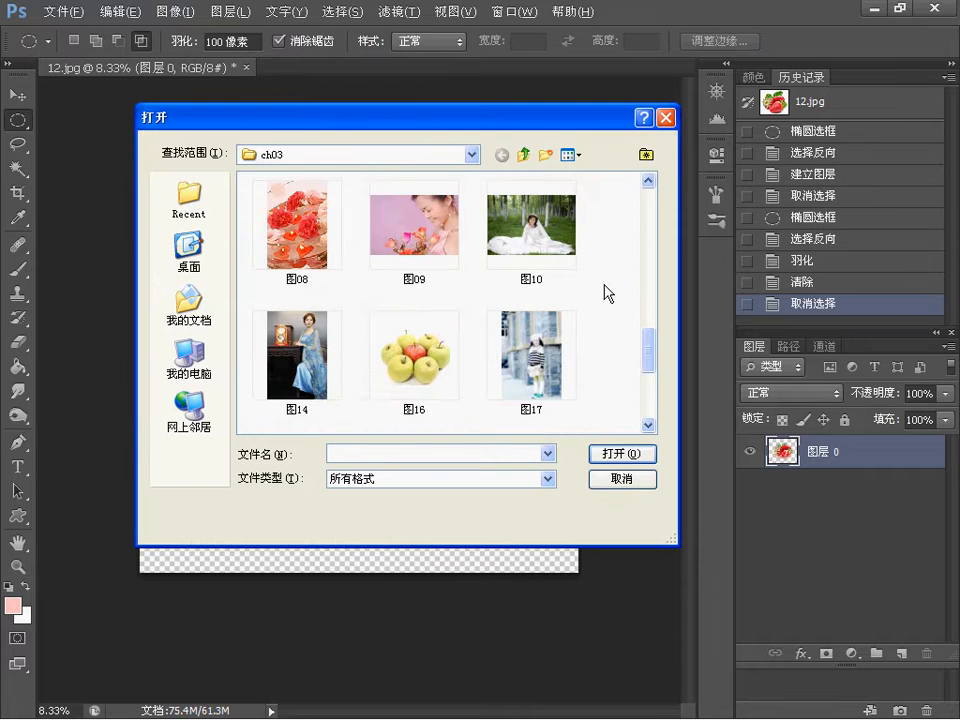
pyautogui.click(404, 360)
pyautogui.click(596, 453)
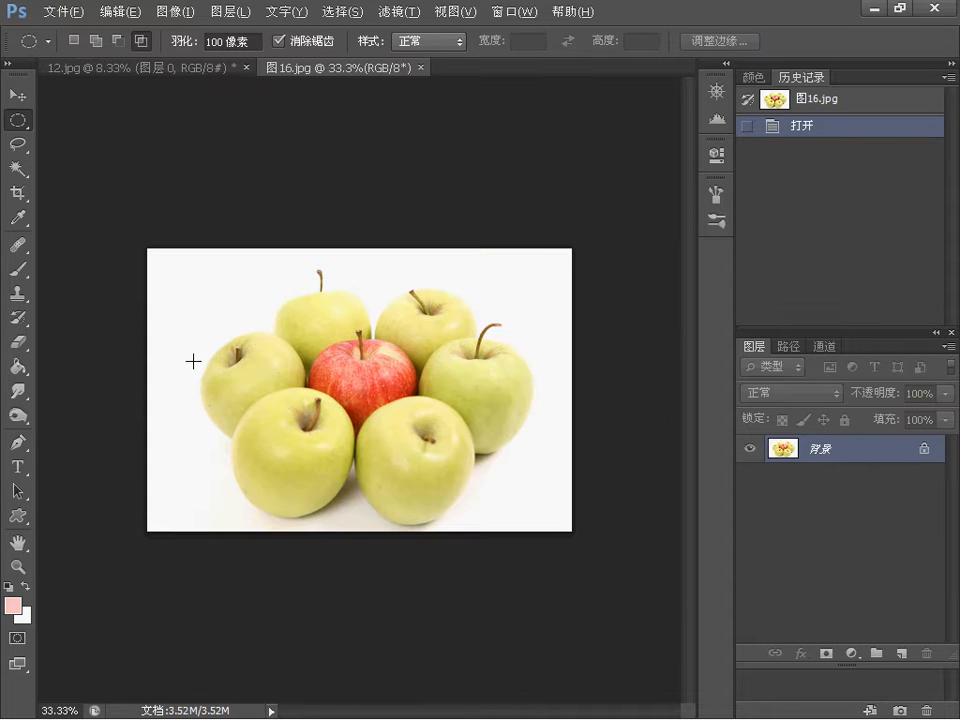
# Try to draw a small elliptical selection on the front-left green apple with the 100-pixel feather
pyautogui.rightClick(18, 121)
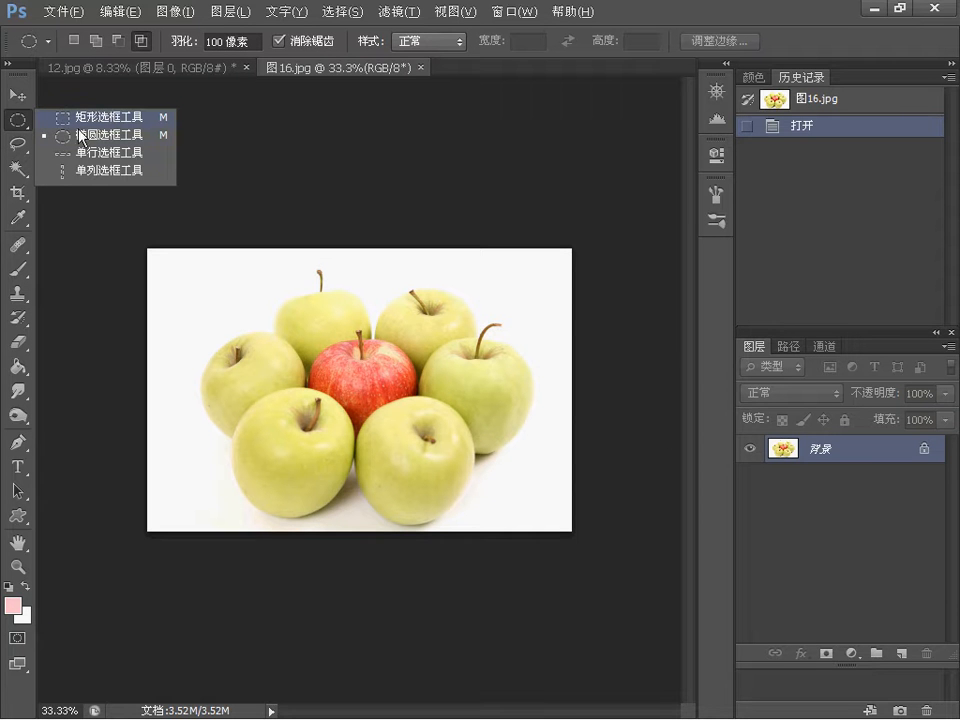
pyautogui.click(640, 32)
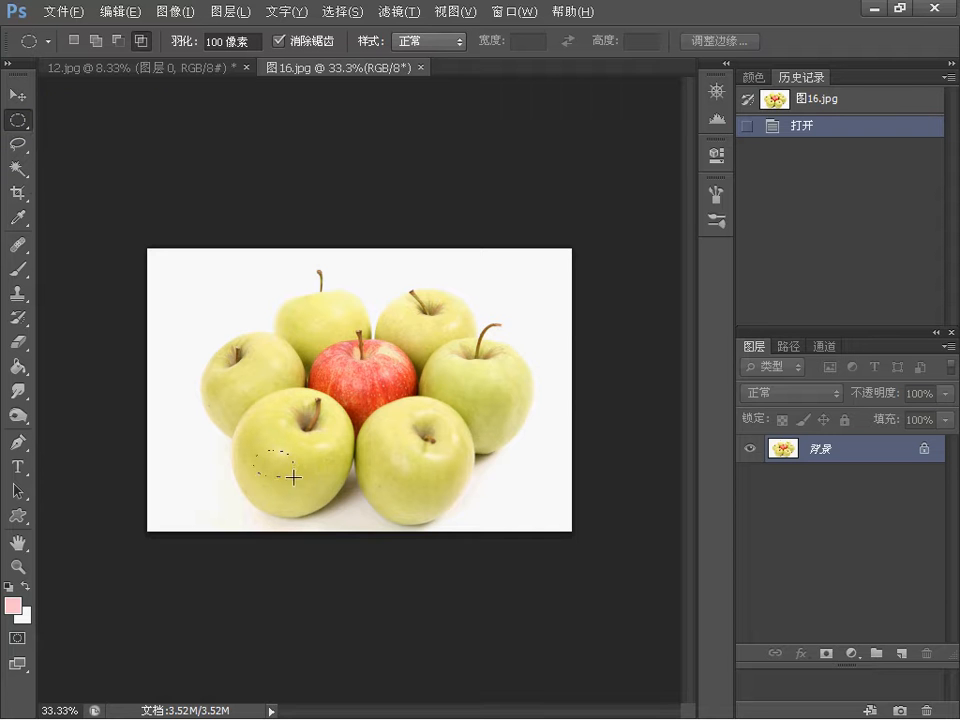
pyautogui.moveTo(293, 478); pyautogui.dragTo(311, 486)
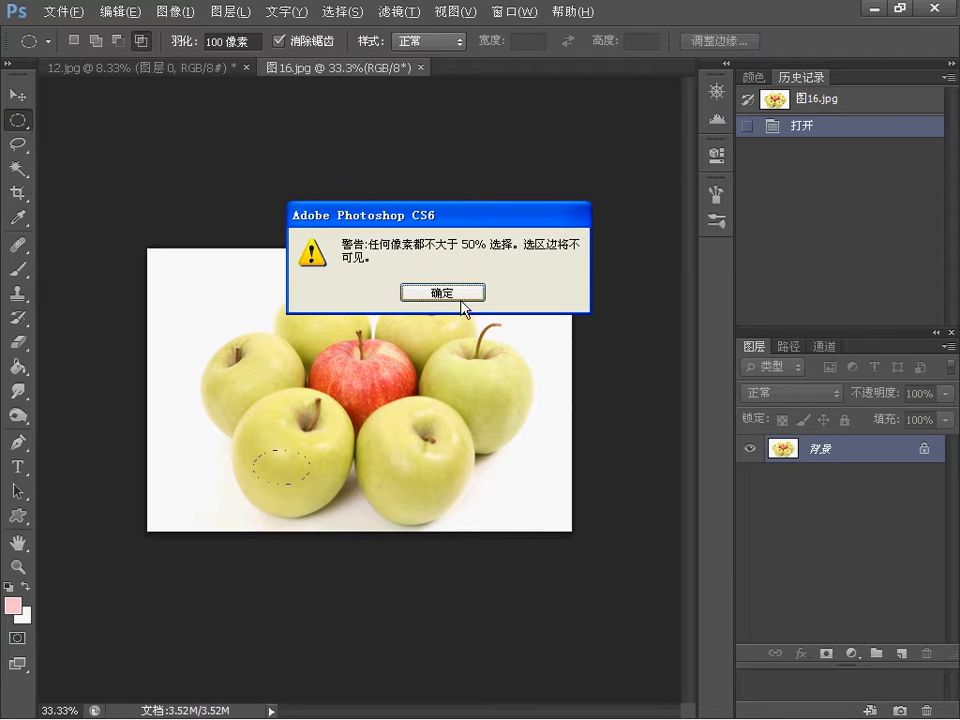
pyautogui.click(440, 292)
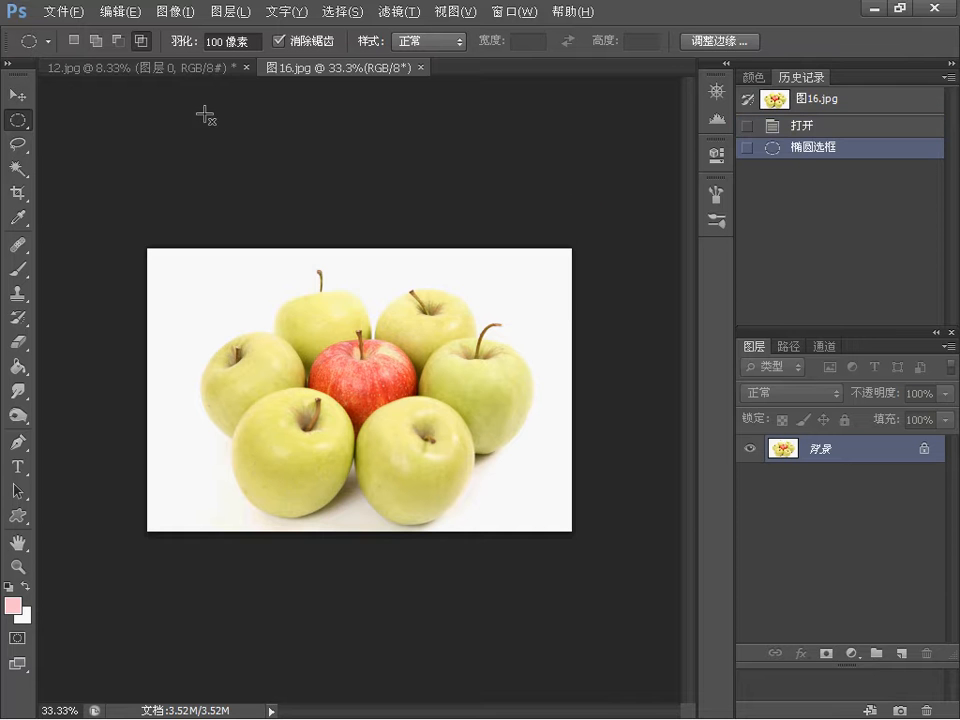
# Set the feather to 10 pixels and retry the small elliptical selection on the front-left green apple
pyautogui.doubleClick(218, 42)
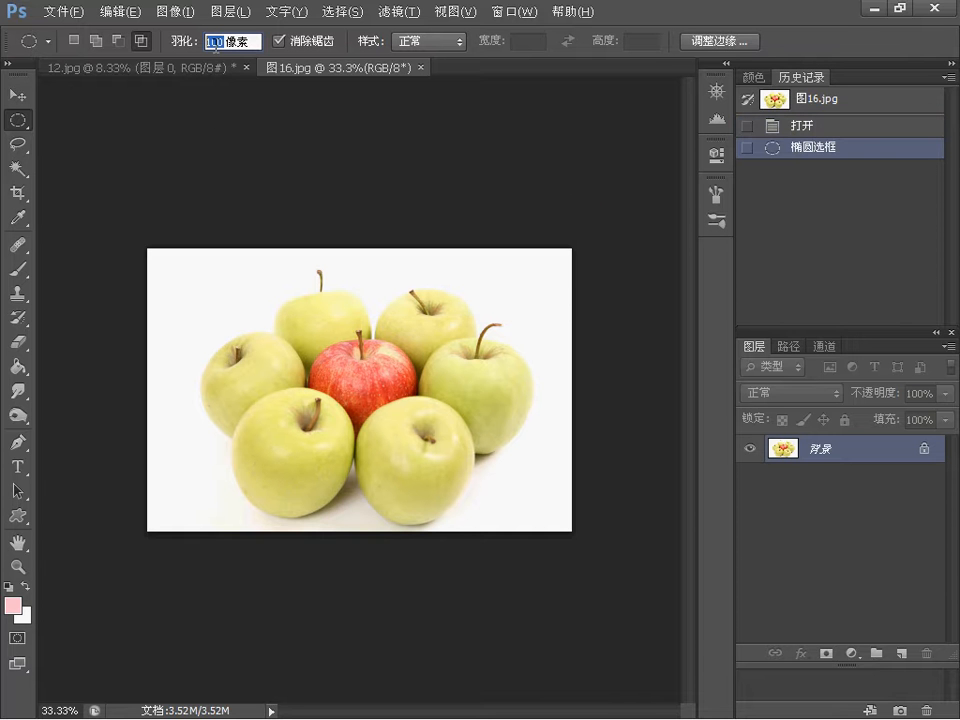
pyautogui.write('10')
pyautogui.moveTo(250, 440); pyautogui.dragTo(311, 488)
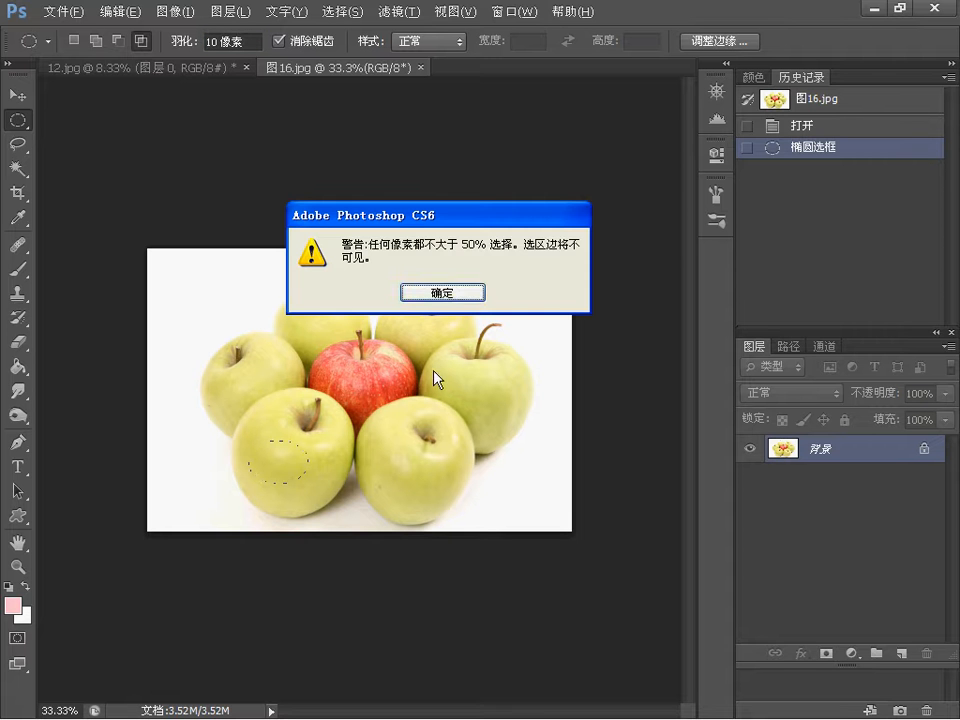
pyautogui.click(460, 292)
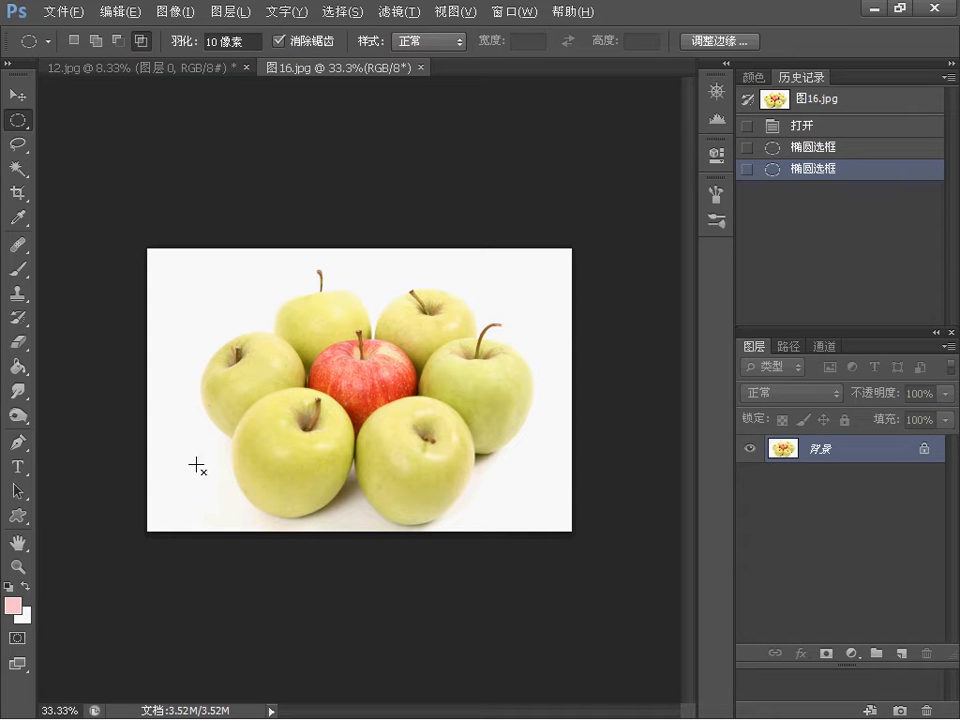
# Set the feather to 0 pixels and replace the existing selection with a small ellipse on the front-left green apple
pyautogui.doubleClick(219, 42)
pyautogui.write('0')
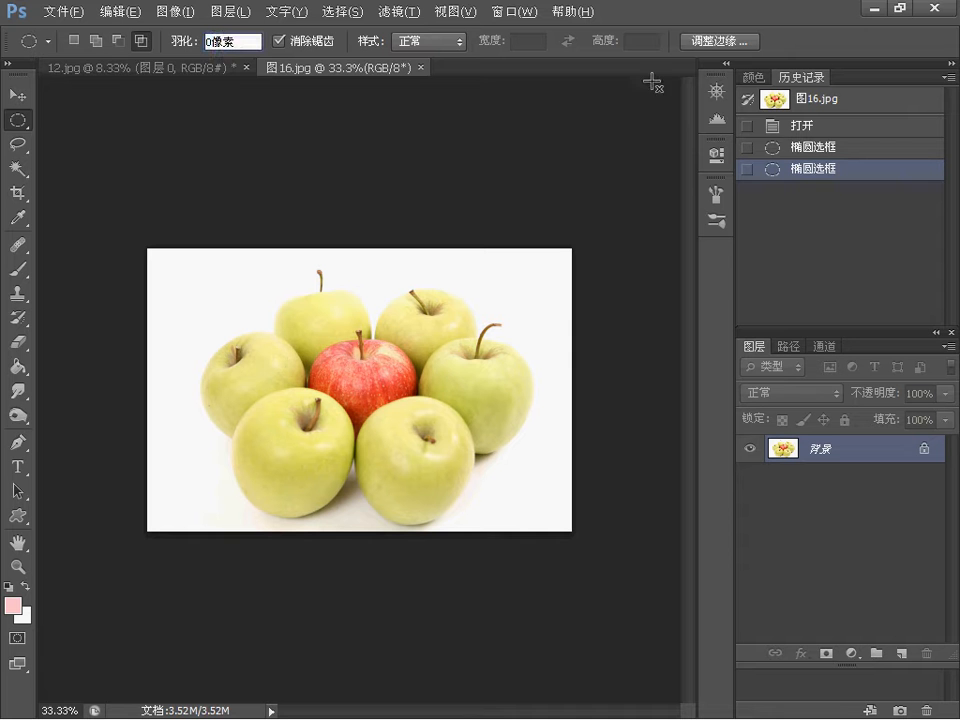
pyautogui.press('Return')
pyautogui.hotkey('ctrl', 'd')
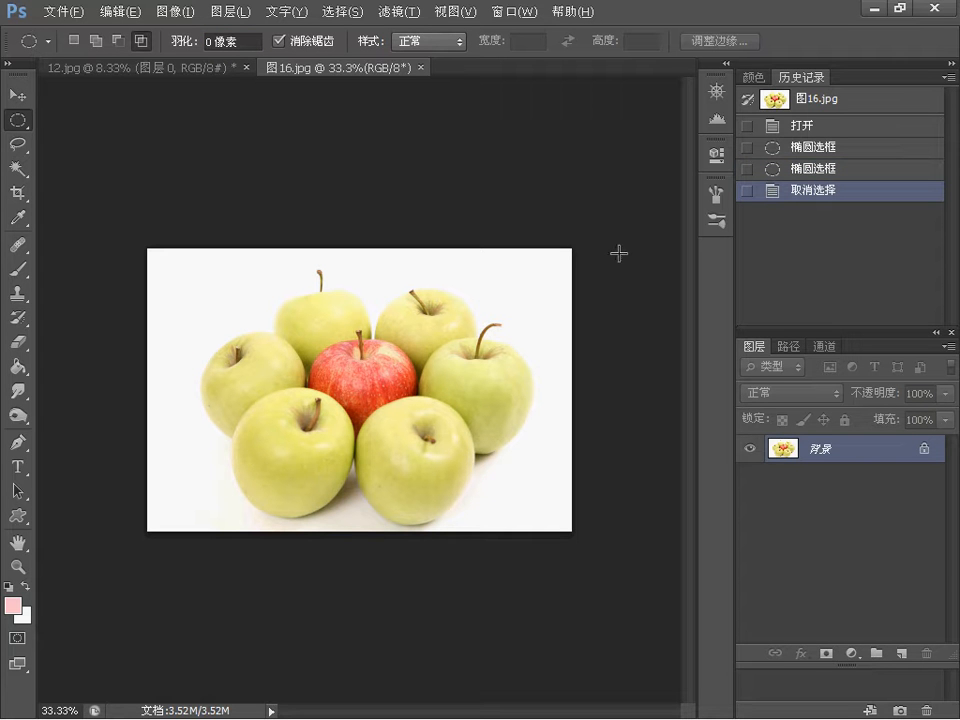
pyautogui.moveTo(262, 461); pyautogui.dragTo(329, 500)
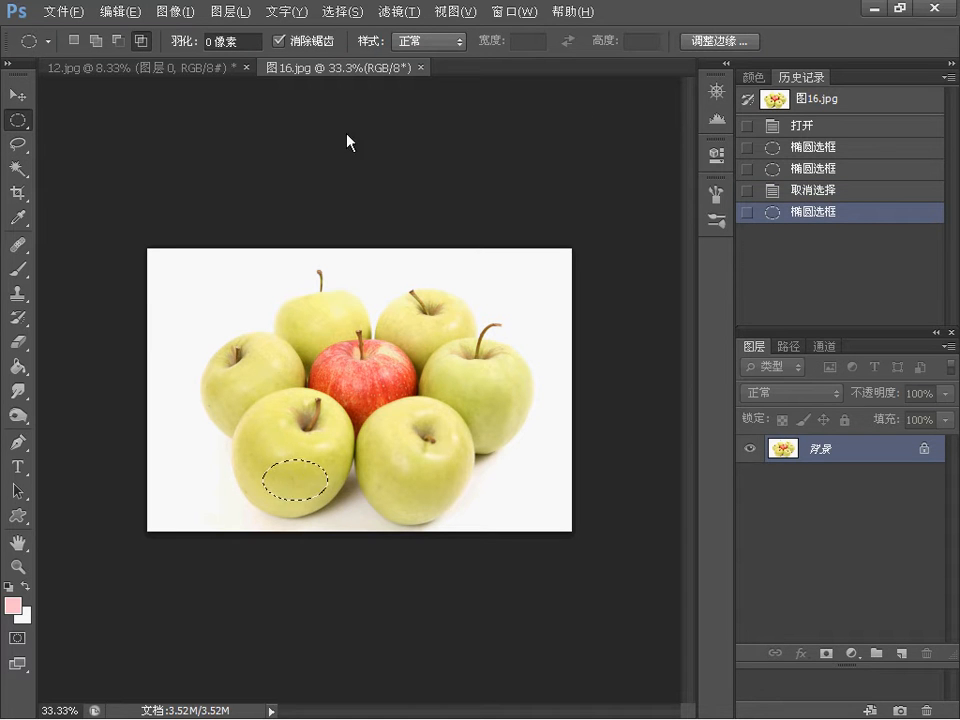
# Try expanding the ellipse to adjacent similar colours with Grow (扩大选取) and undo the expansion
pyautogui.click(337, 13)
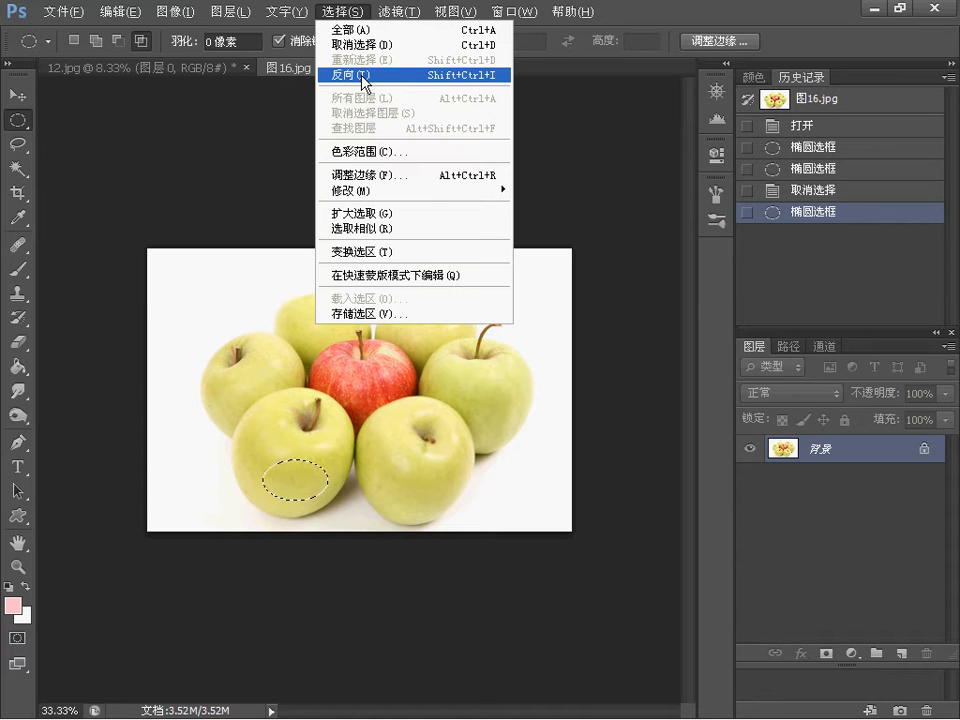
pyautogui.click(371, 216)
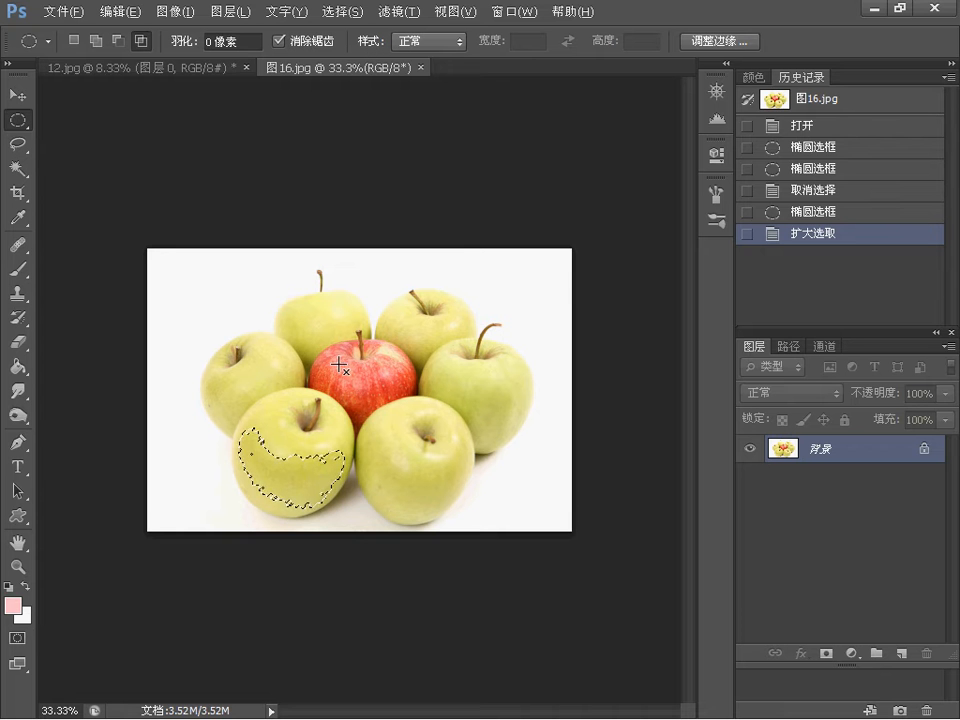
pyautogui.hotkey('ctrl', 'z')
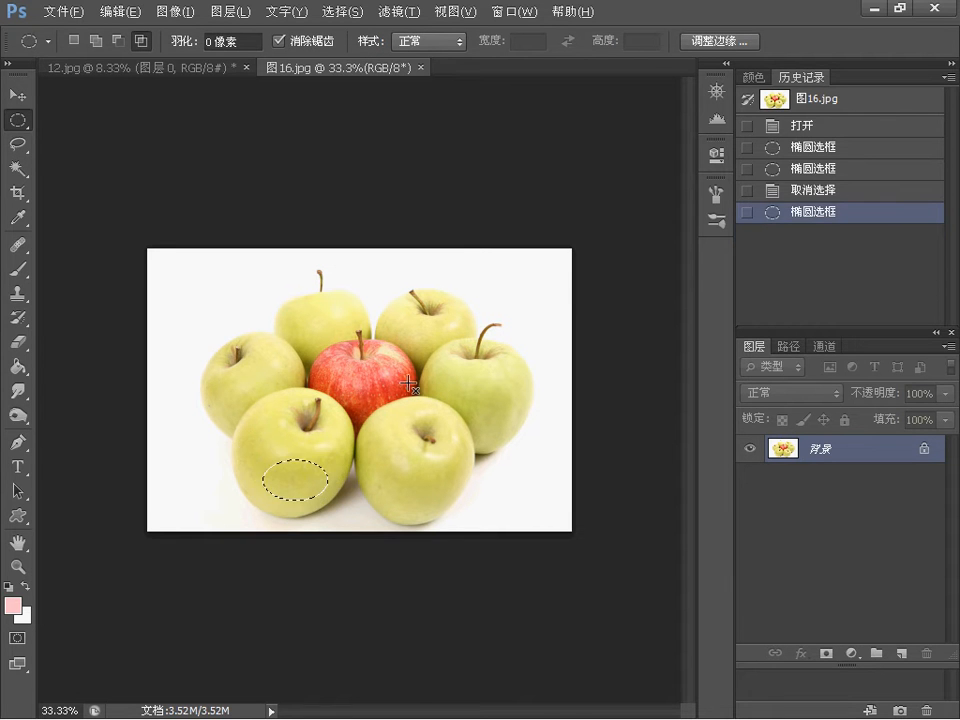
# Extend the ellipse selection to similar colours across the whole image with Similar (选取相似) and switch to the lesson slides
pyautogui.click(345, 11)
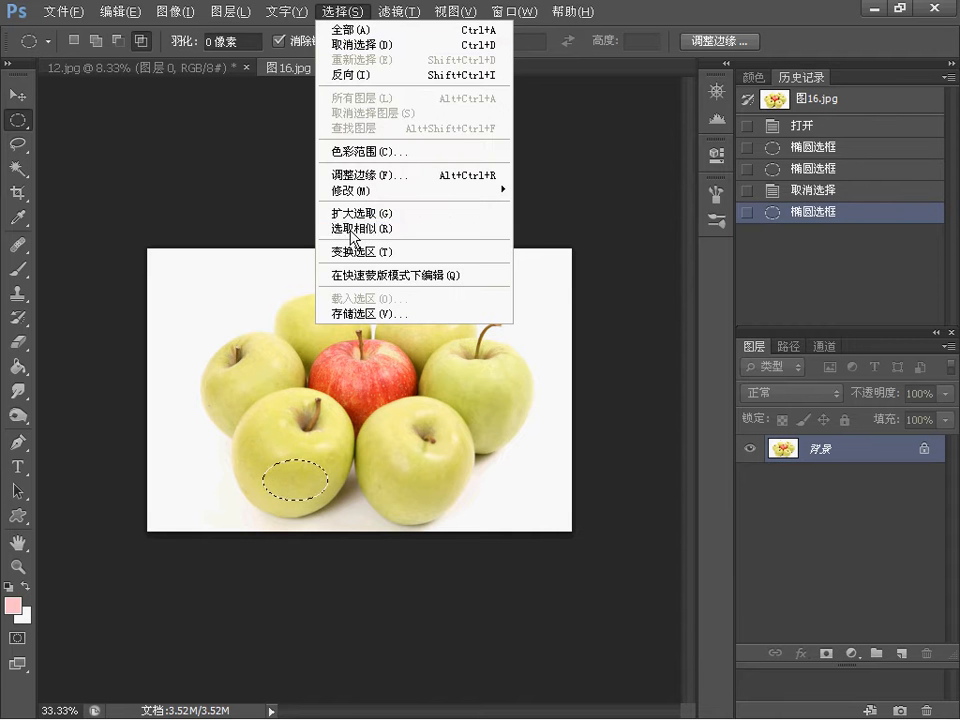
pyautogui.click(351, 232)
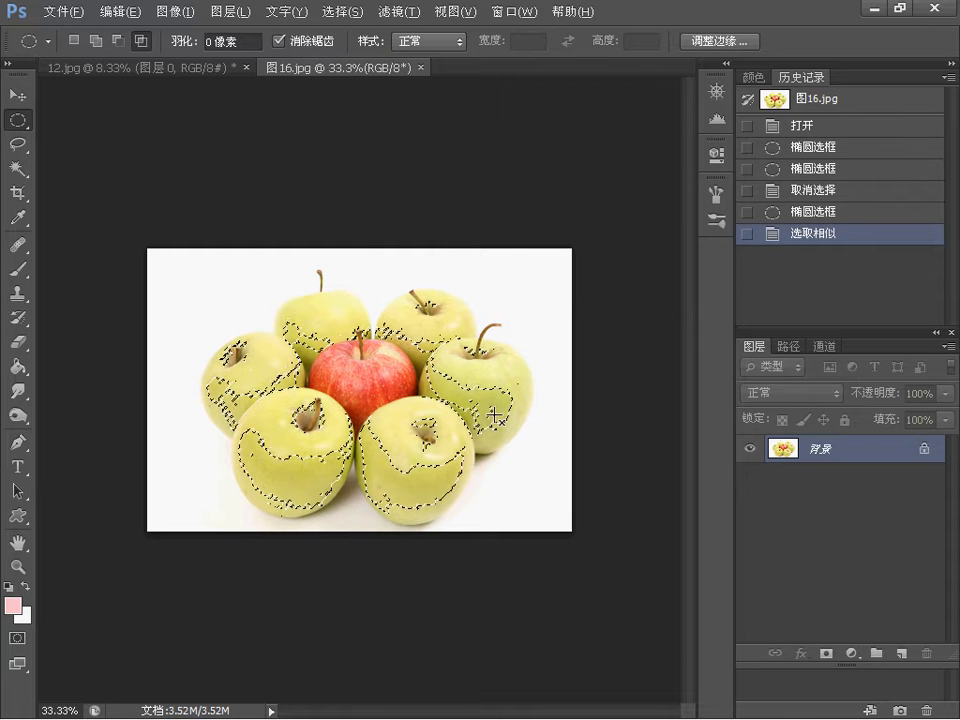
pyautogui.click(338, 11)
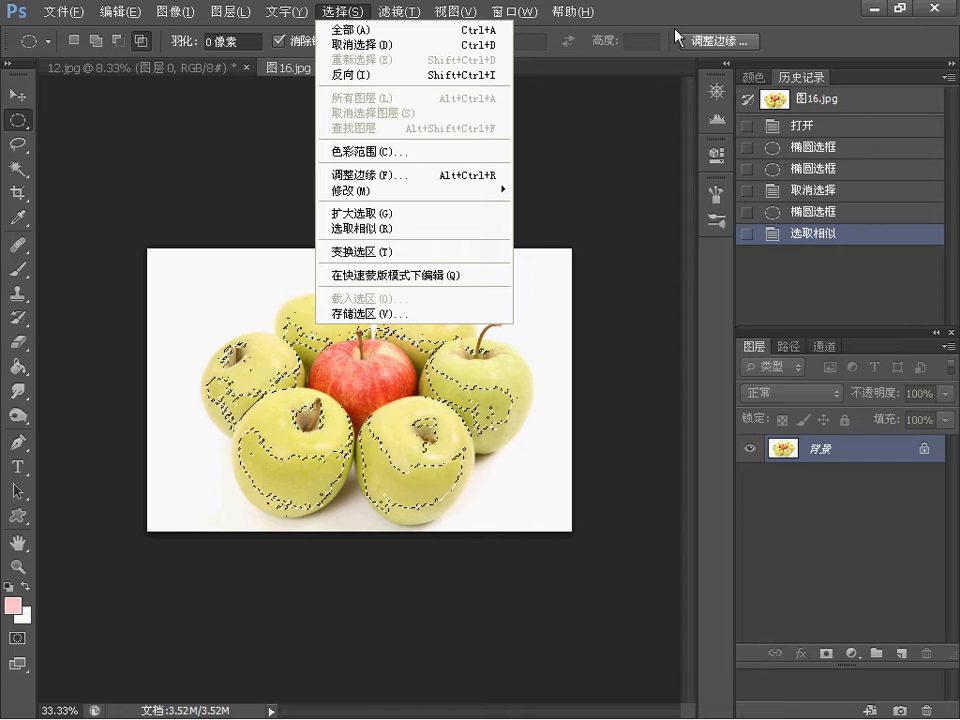
pyautogui.click(647, 10)
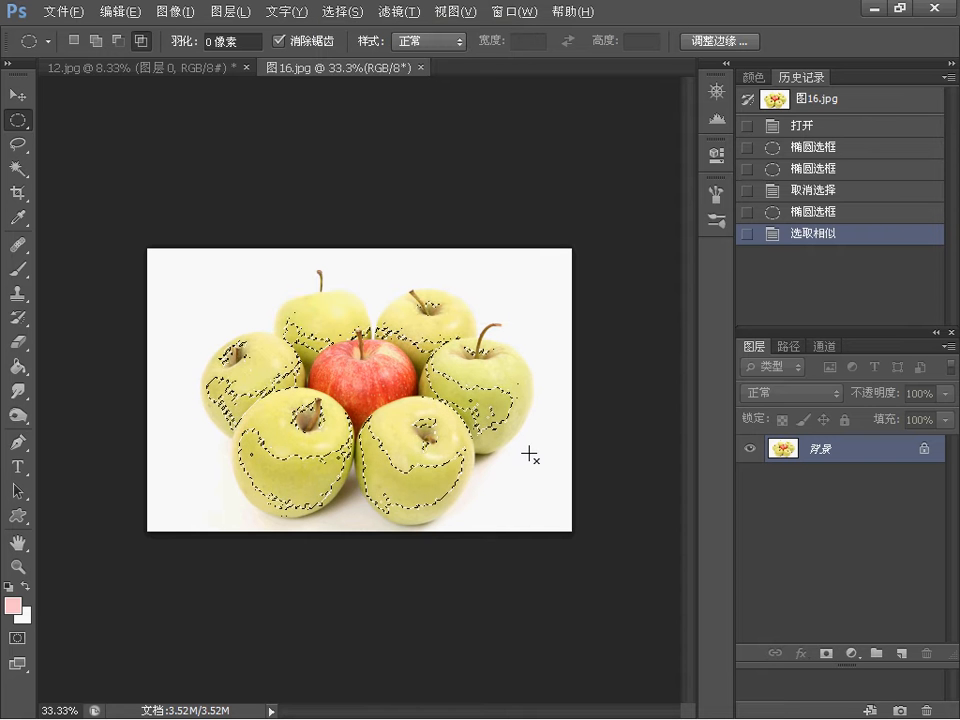
pyautogui.hotkey('alt', 'Tab')
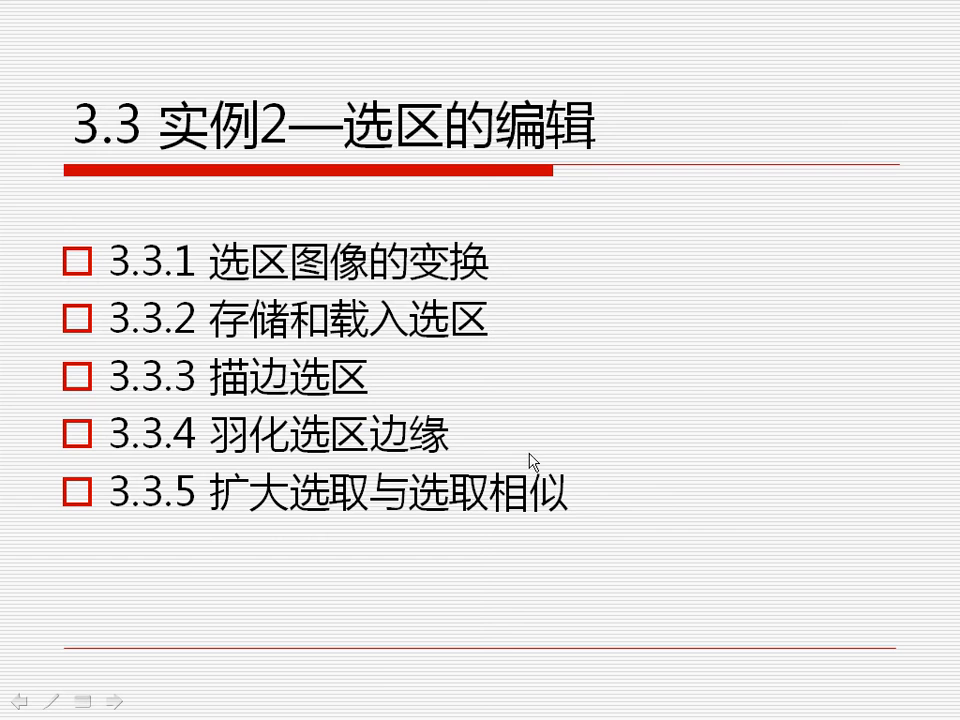